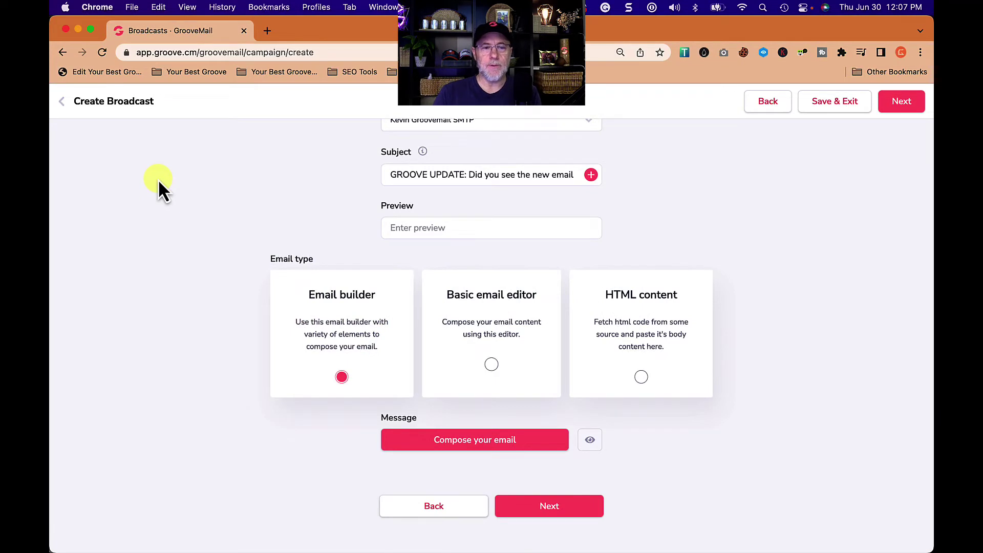
- Scroll through the Broadcast Content step, keeping Email builder as the email type
scroll(606, 263, "up", 2)
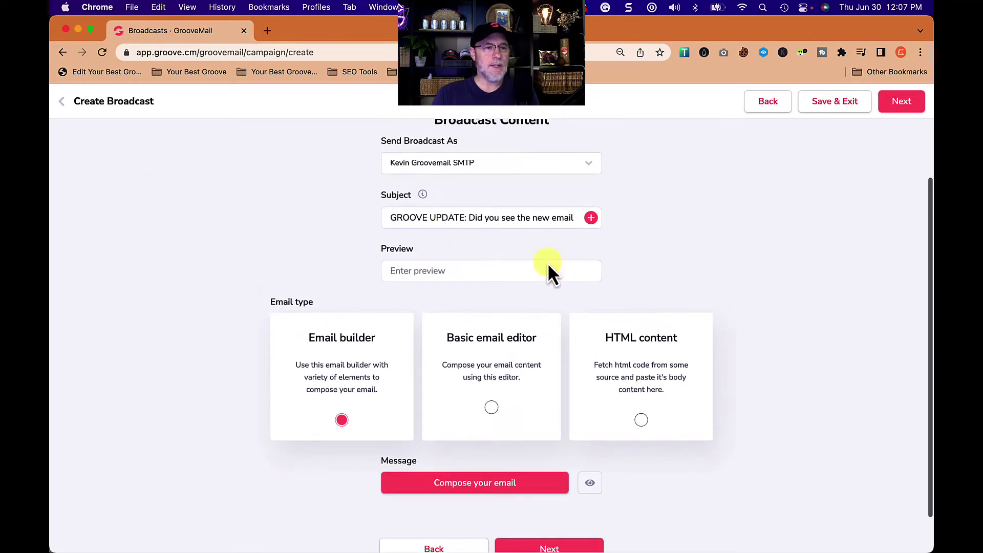
scroll(366, 169, "up", 3)
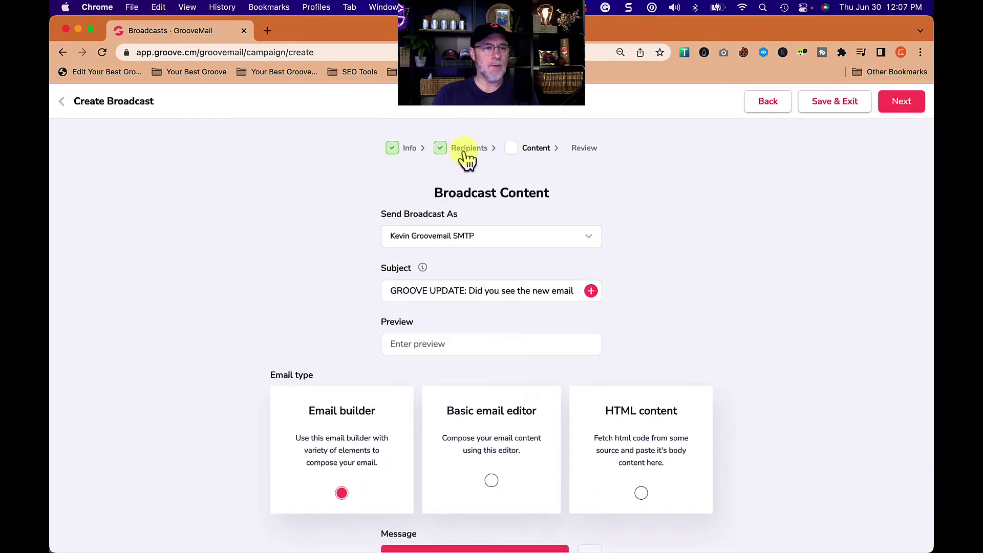
scroll(346, 266, "down", 3)
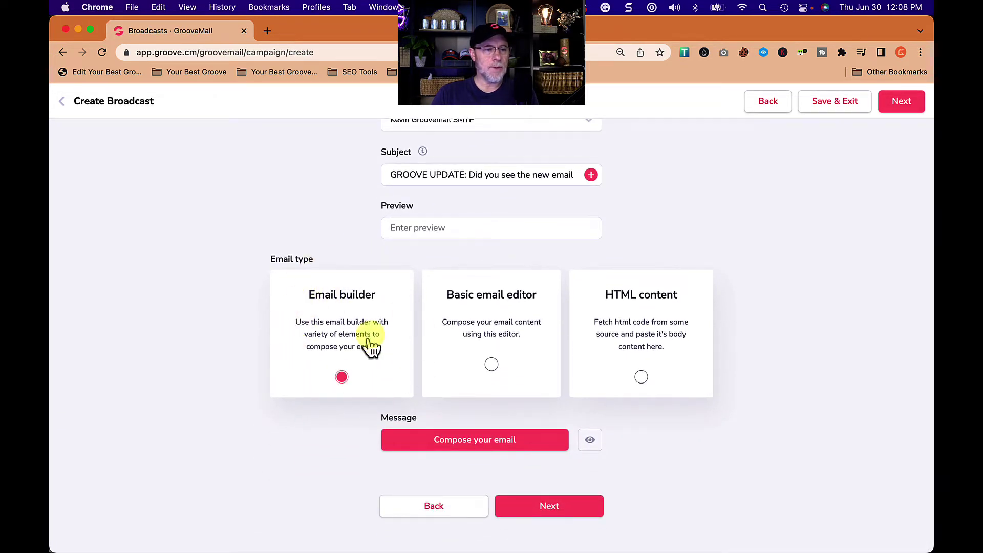
- Start from the Blank Template and insert the dark Your Groove logo as an image block
left_click(473, 445)
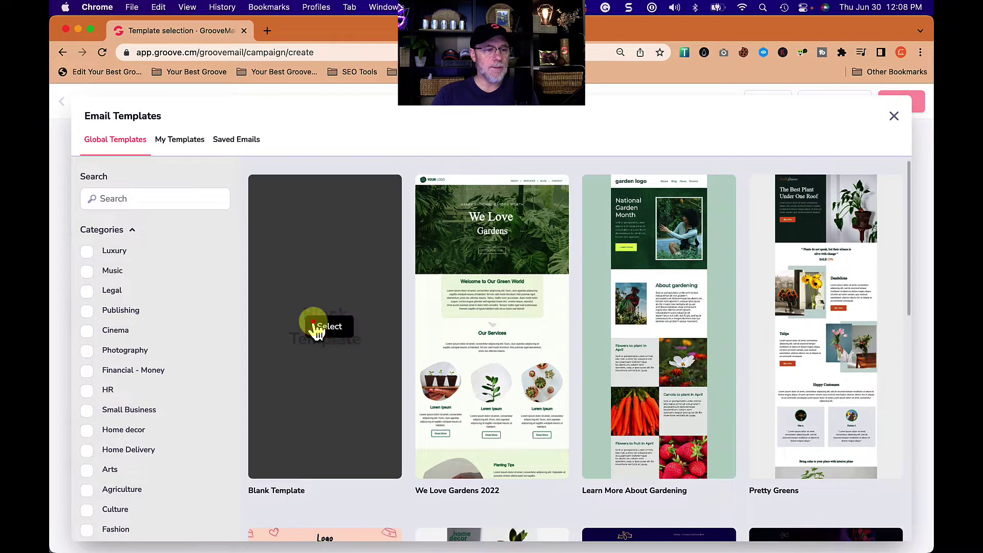
left_click(313, 321)
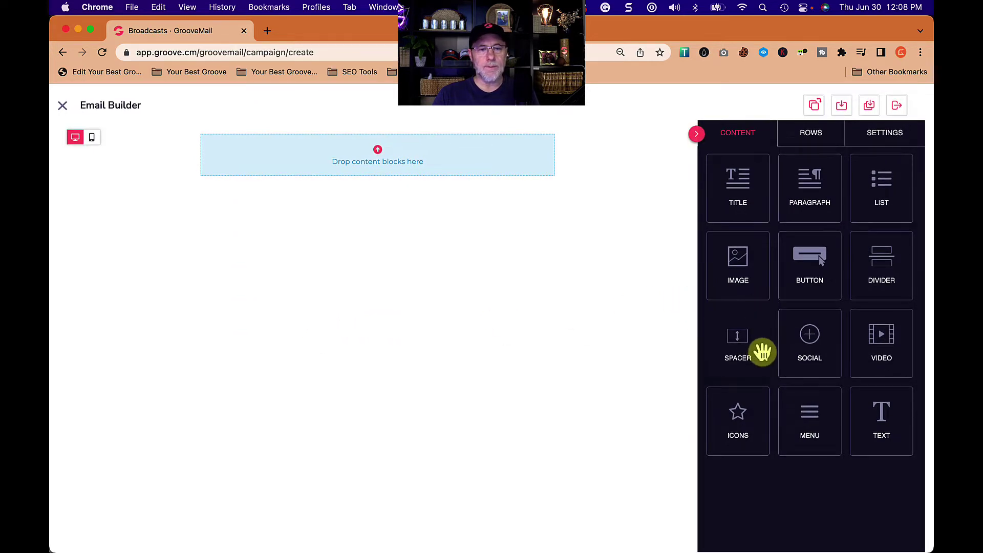
left_click_drag(734, 275, 399, 206)
left_click(383, 206)
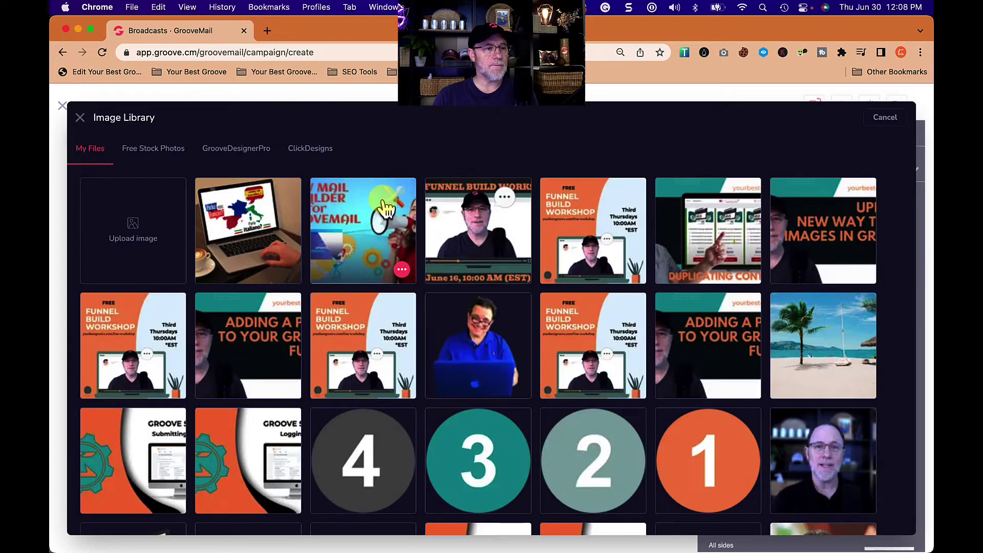
scroll(467, 353, "down", 2)
scroll(465, 350, "down", 5)
left_click(259, 332)
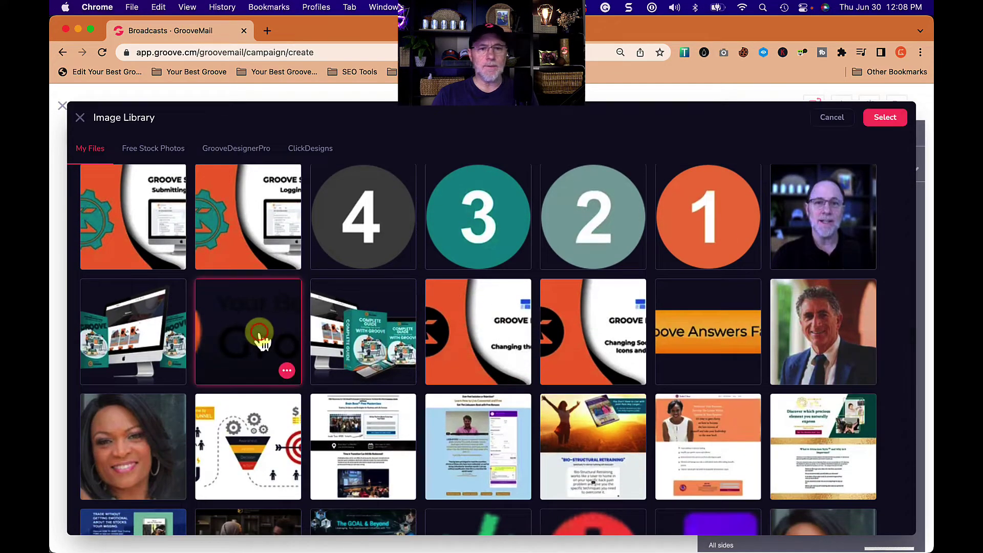
left_click(875, 119)
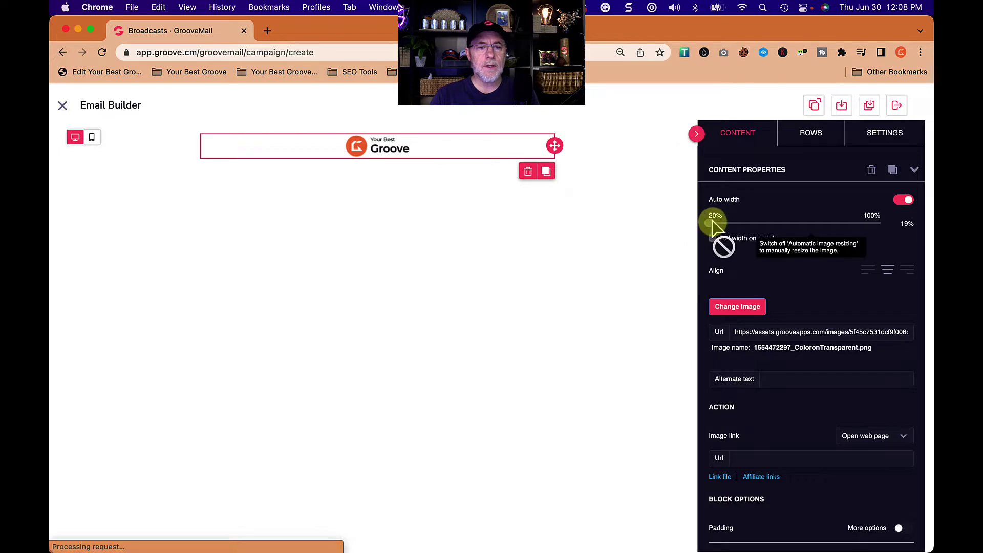
- Try widening the trial logo, then delete its image block
left_click_drag(710, 223, 770, 227)
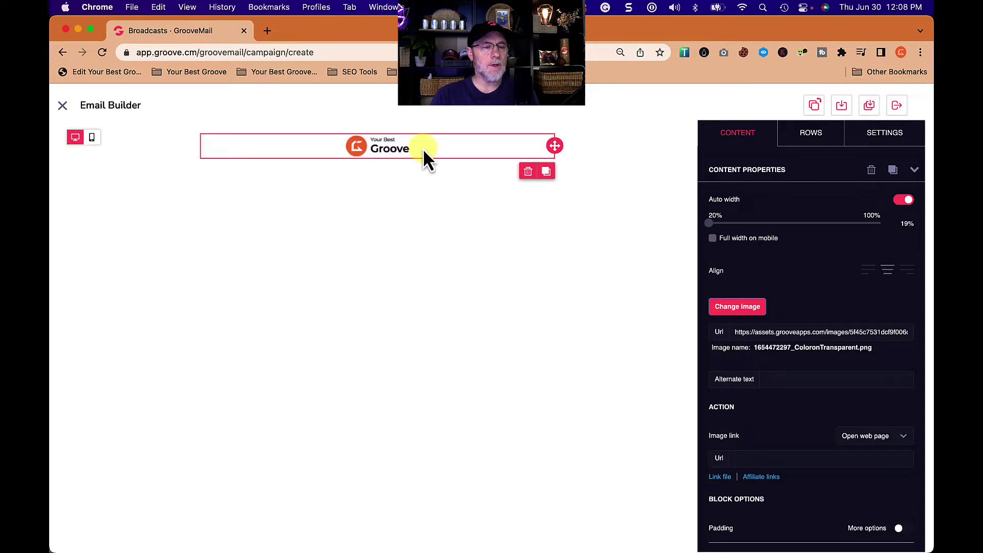
left_click(528, 171)
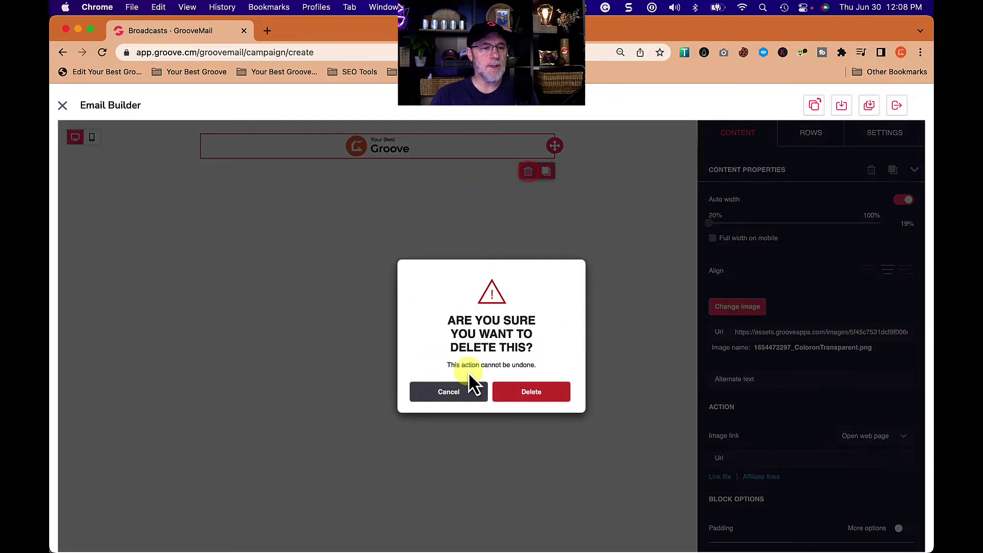
left_click(530, 392)
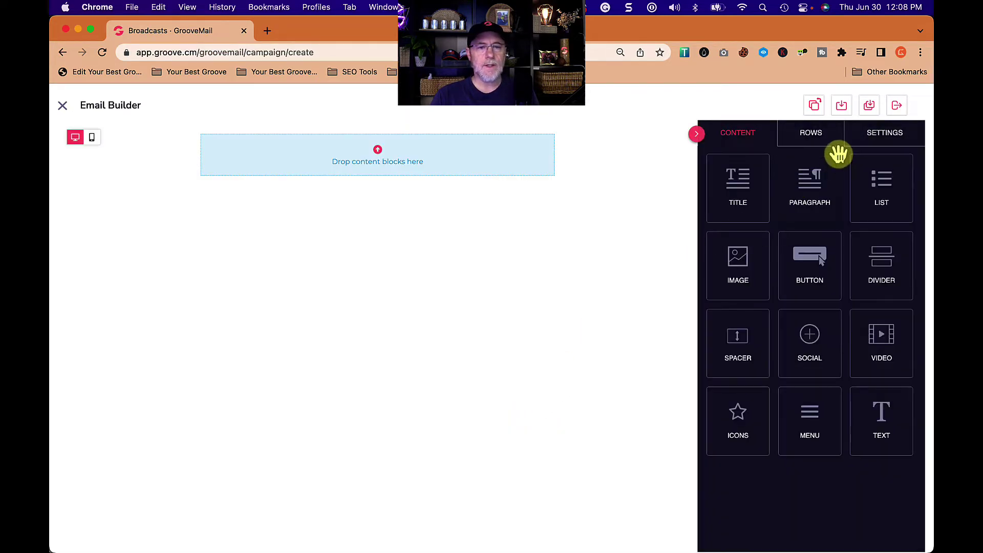
- Insert the colour Your Best Groove logo at the top and add a title block beneath it
left_click_drag(747, 276, 441, 161)
left_click(370, 208)
scroll(430, 353, "down", 5)
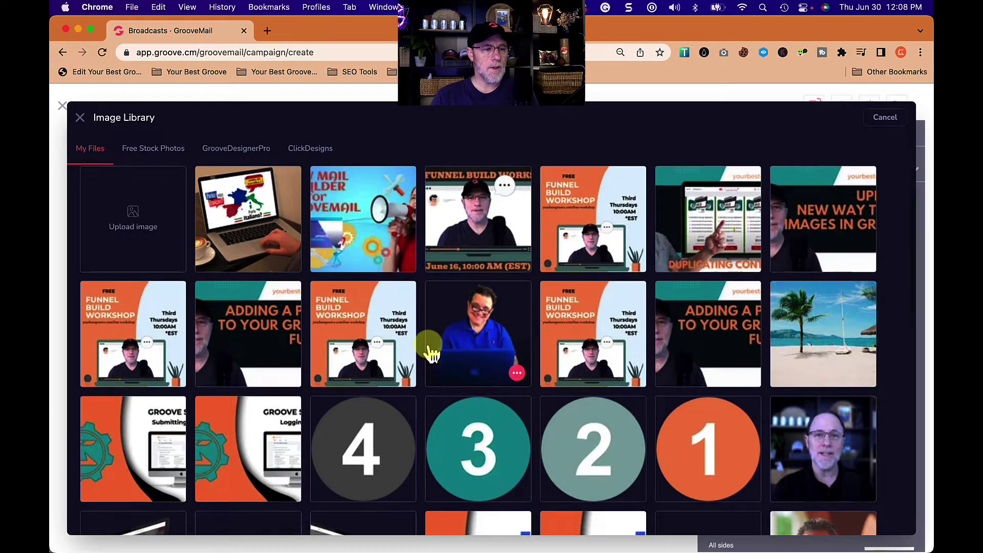
scroll(430, 354, "down", 6)
scroll(430, 354, "down", 8)
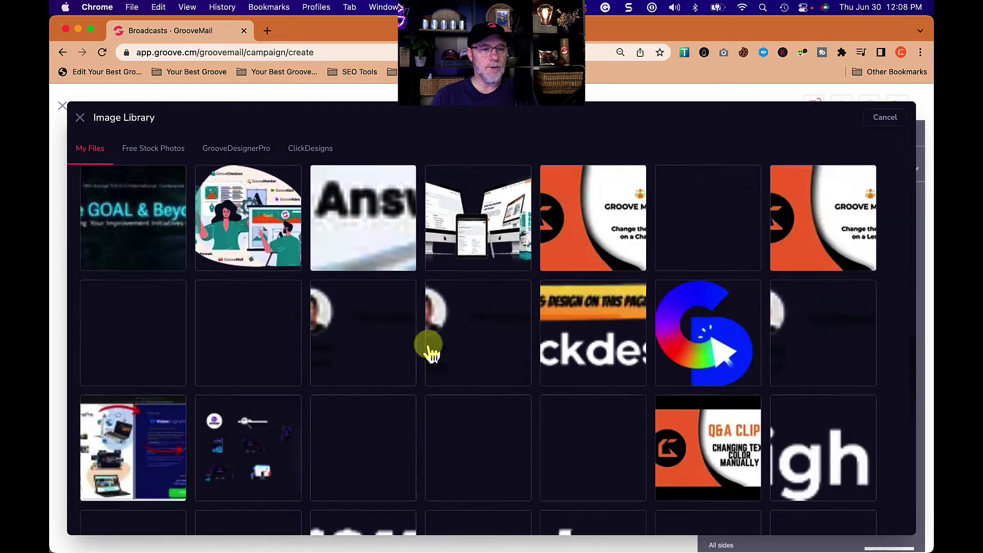
scroll(431, 353, "down", 8)
scroll(432, 353, "down", 5)
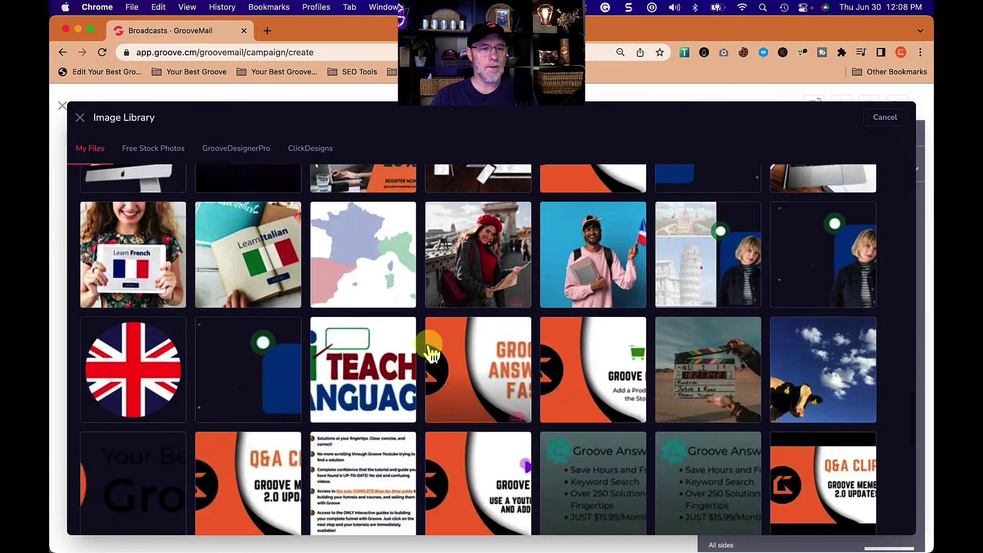
scroll(431, 353, "down", 5)
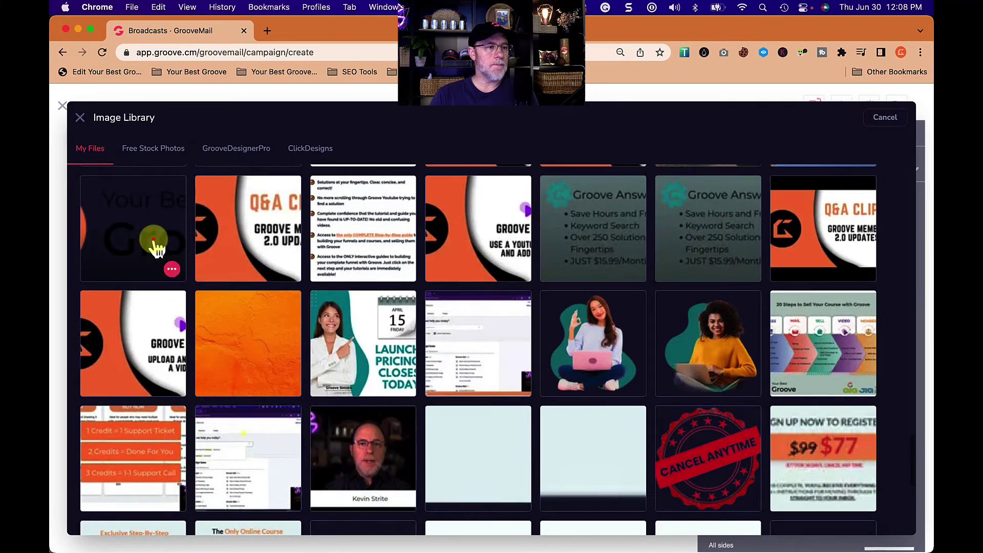
left_click(153, 242)
left_click(880, 118)
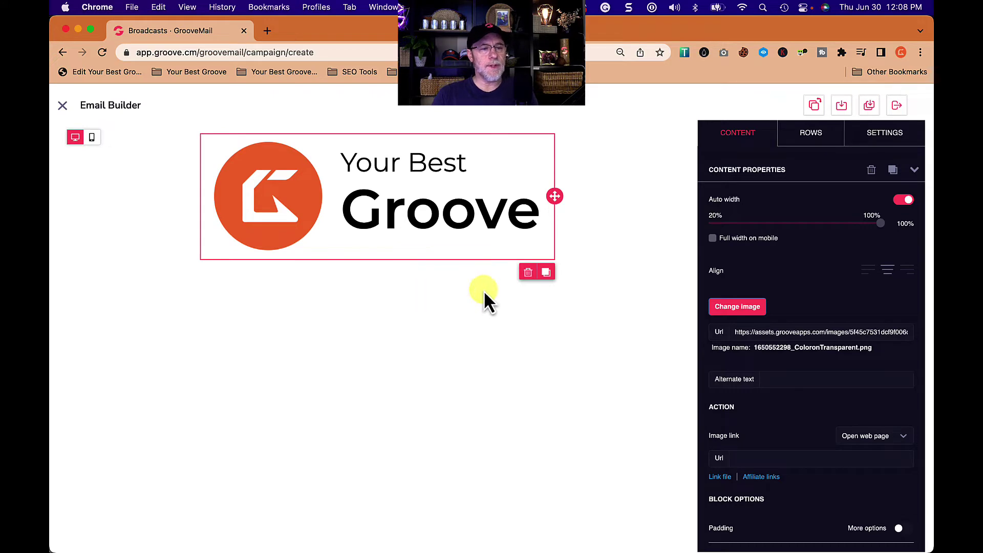
left_click(748, 134)
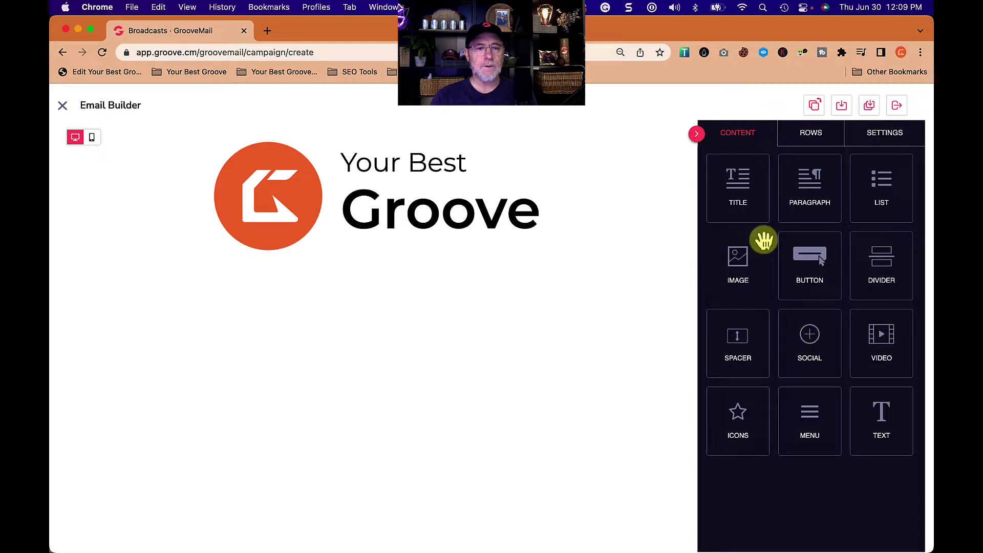
left_click_drag(742, 195, 459, 260)
- Turn off the logo's Auto width and shrink it from 100% to 60% (384 px)
left_click(403, 269)
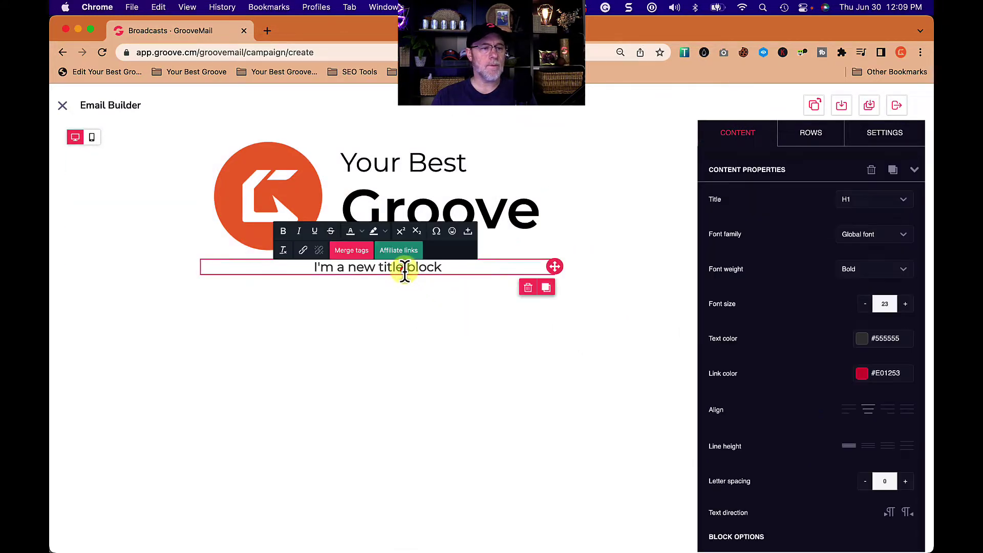
left_click(473, 177)
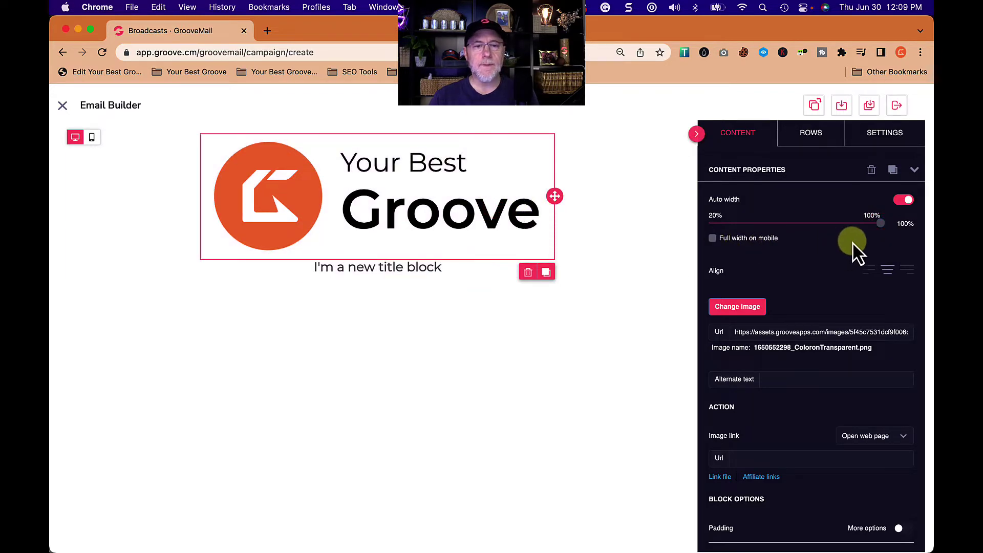
left_click(902, 199)
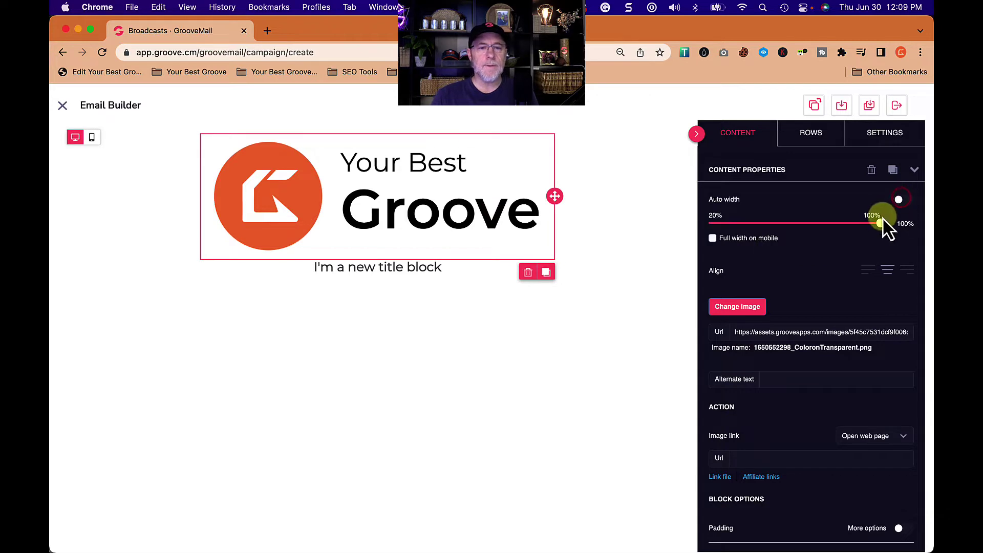
left_click_drag(879, 222, 799, 226)
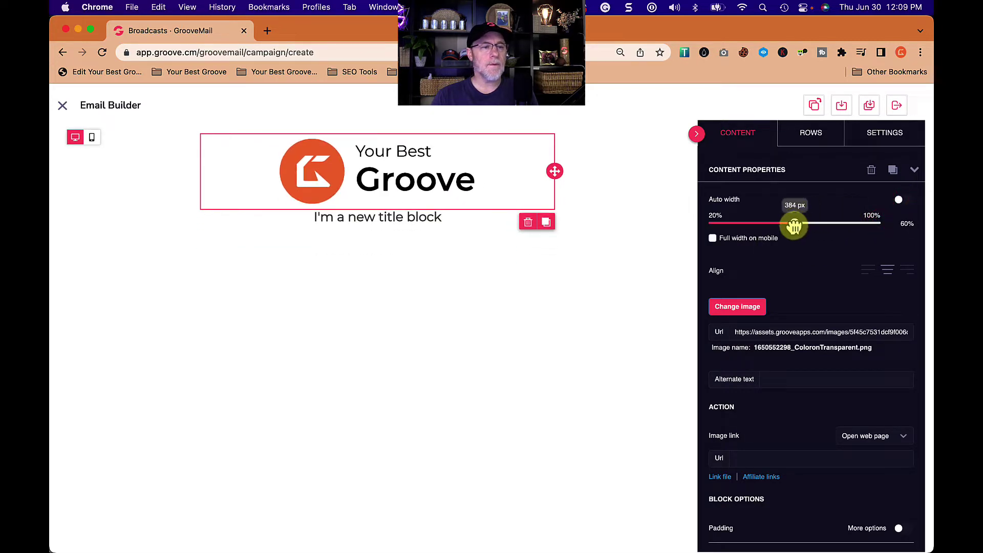
left_click(425, 220)
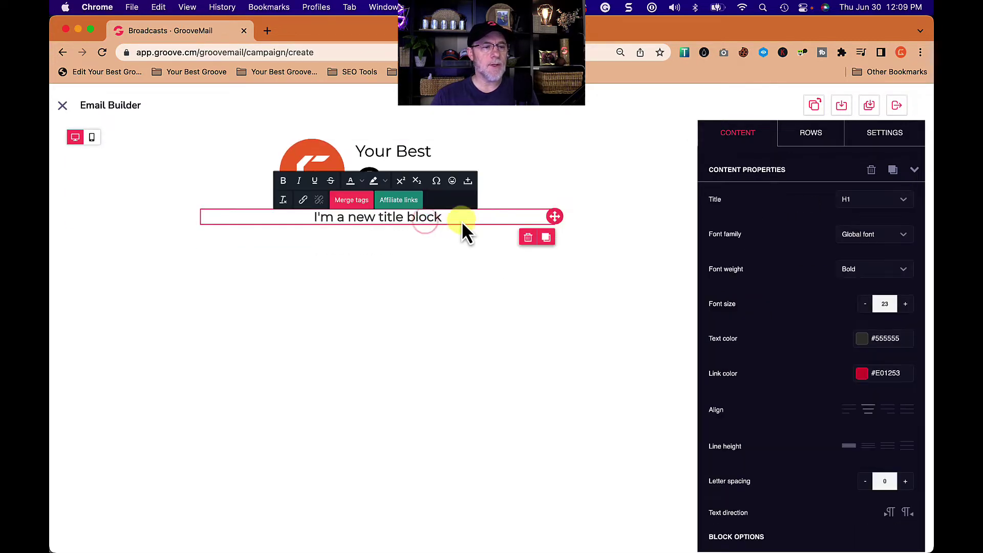
- Replace the title text with 'NEW EMAIL BUILDER OUT TODAY!'
triple_click(436, 217)
type("NEW EMAI")
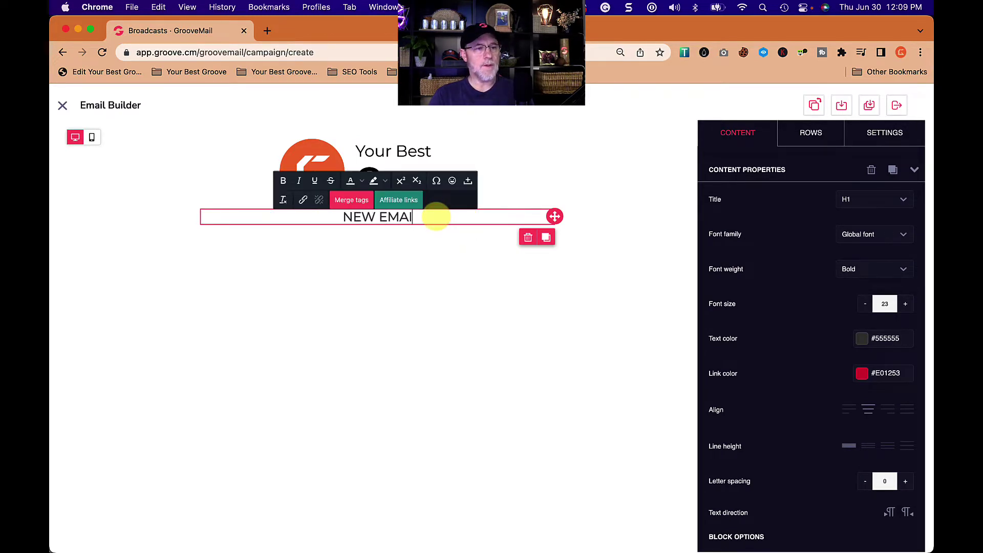
type("L BUILDER OUT T")
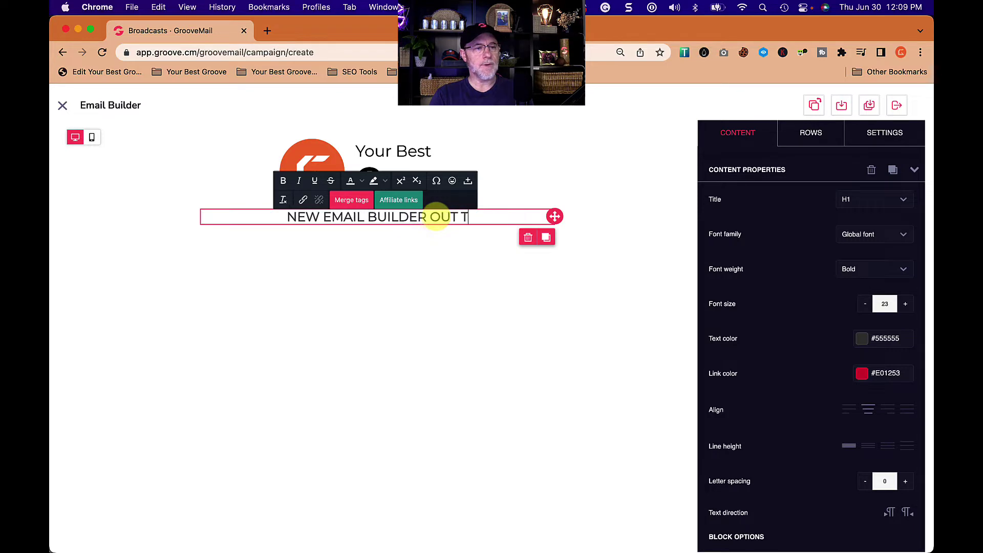
type("ODAY!")
left_click(436, 229)
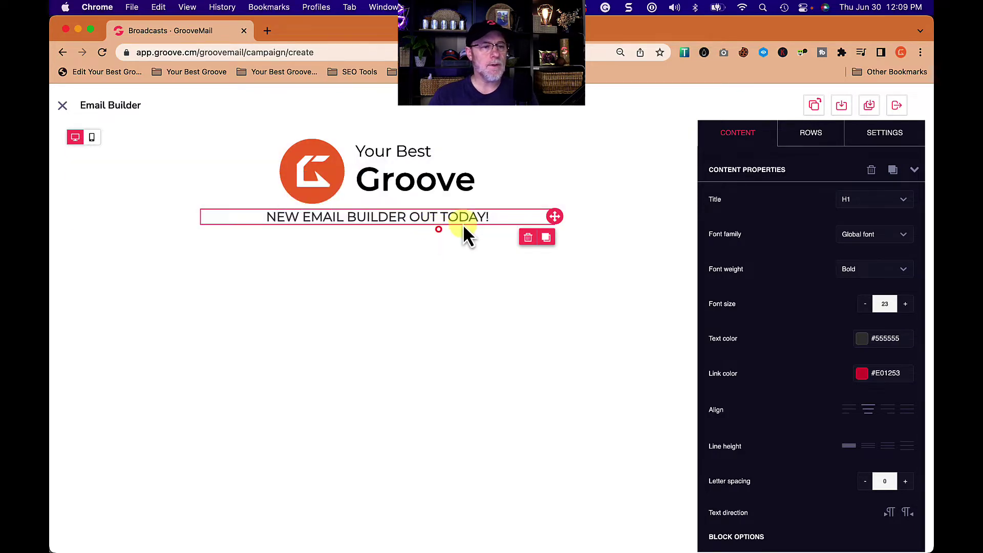
- Select the logo and look over its padding options
left_click(487, 202)
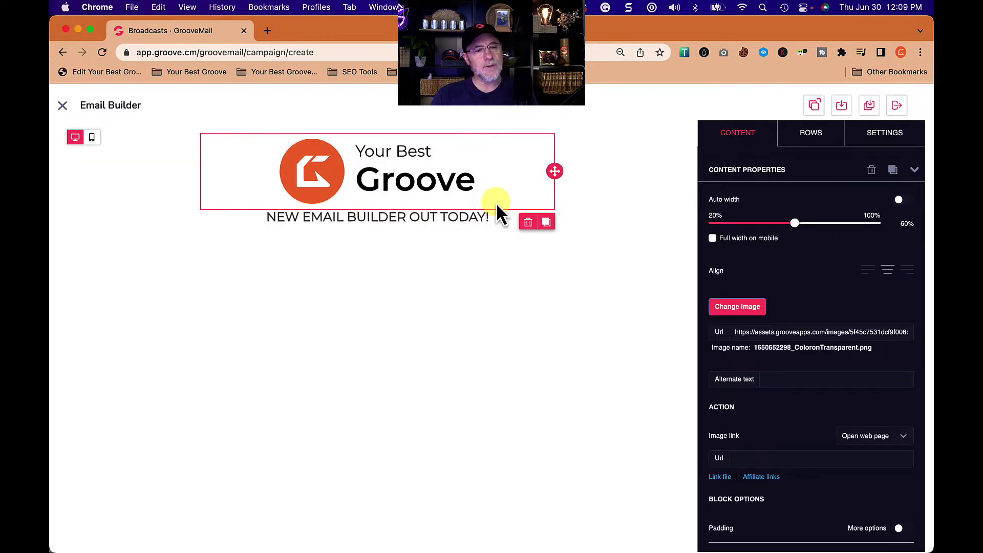
scroll(799, 452, "down", 2)
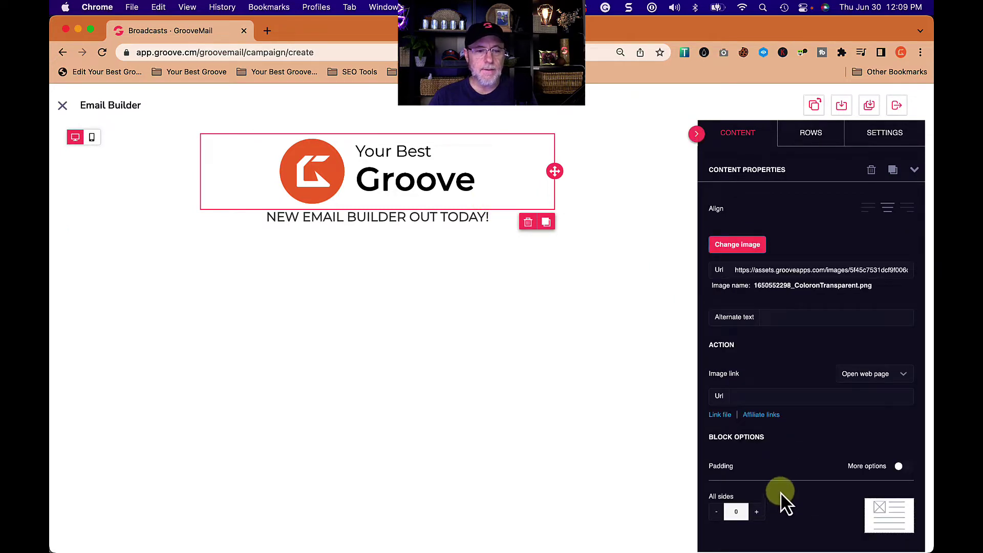
scroll(795, 472, "up", 2)
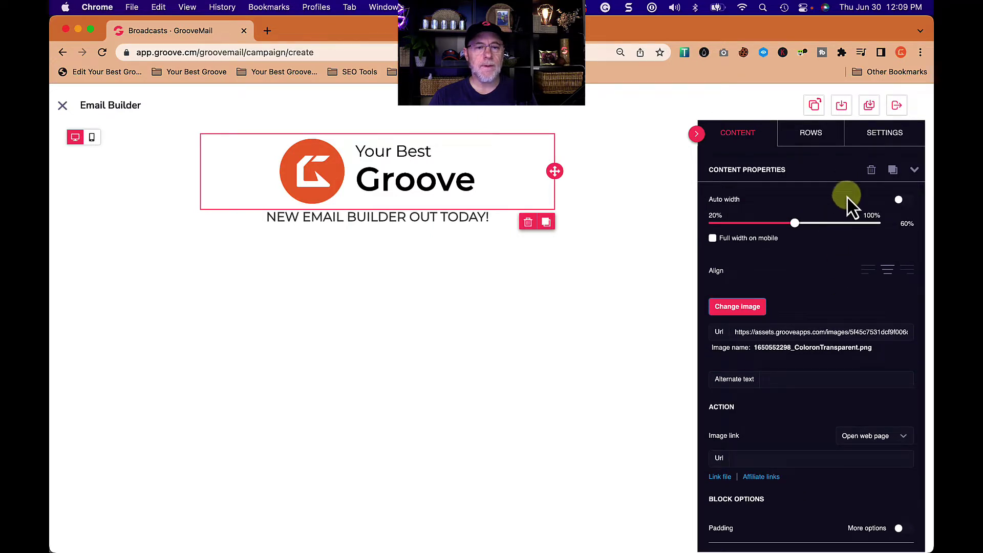
scroll(804, 447, "down", 2)
scroll(804, 447, "up", 2)
- Add a spacer block between the logo and the headline
left_click(743, 137)
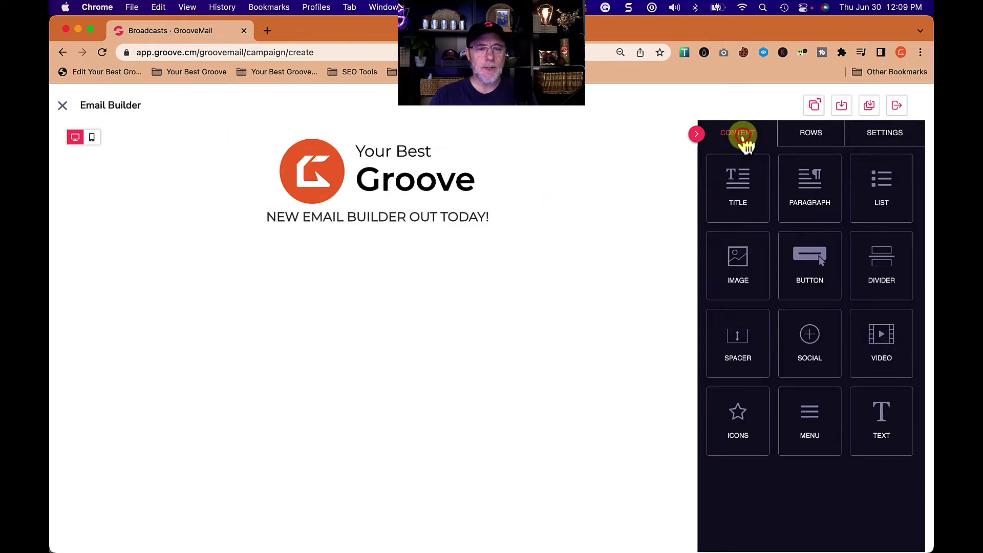
left_click_drag(751, 335, 476, 217)
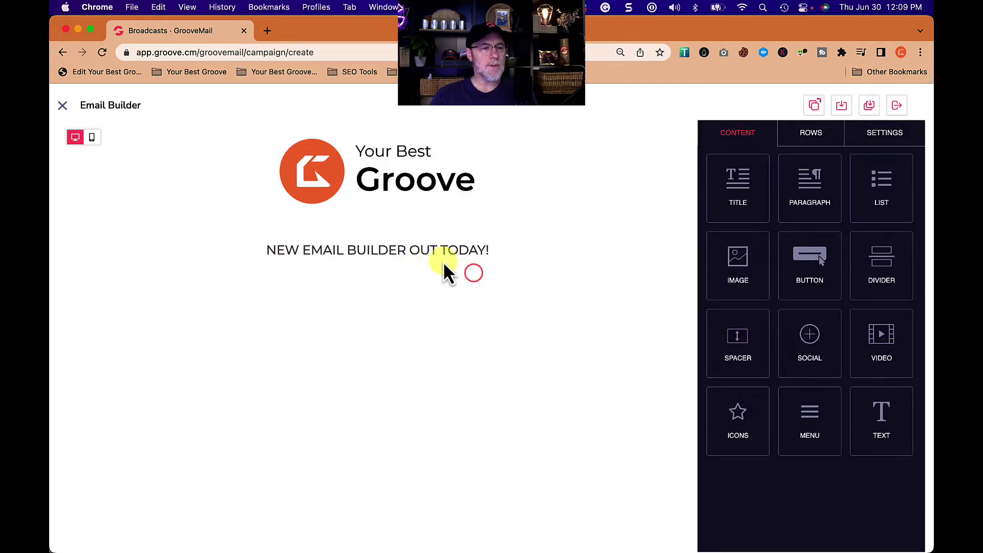
left_click(439, 256)
left_click(551, 310)
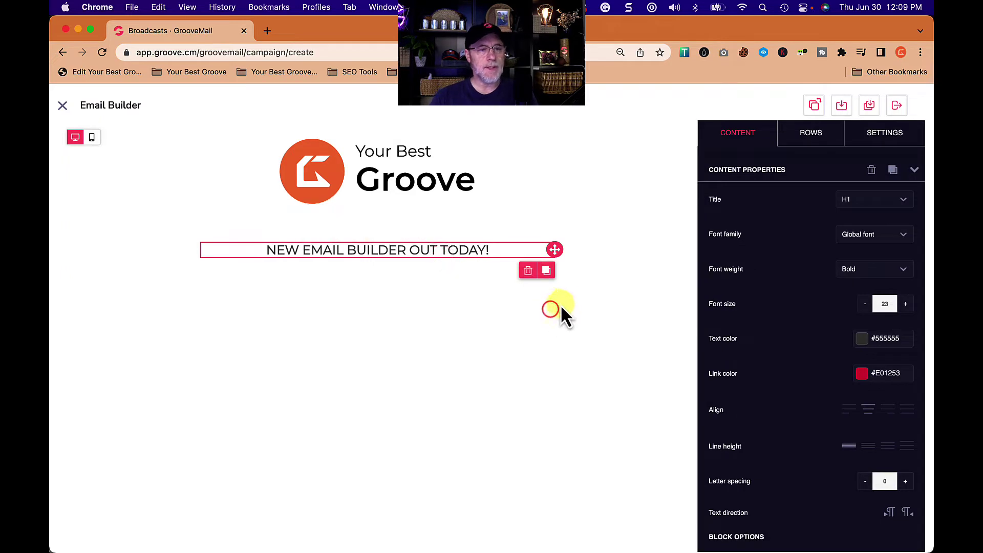
left_click(735, 146)
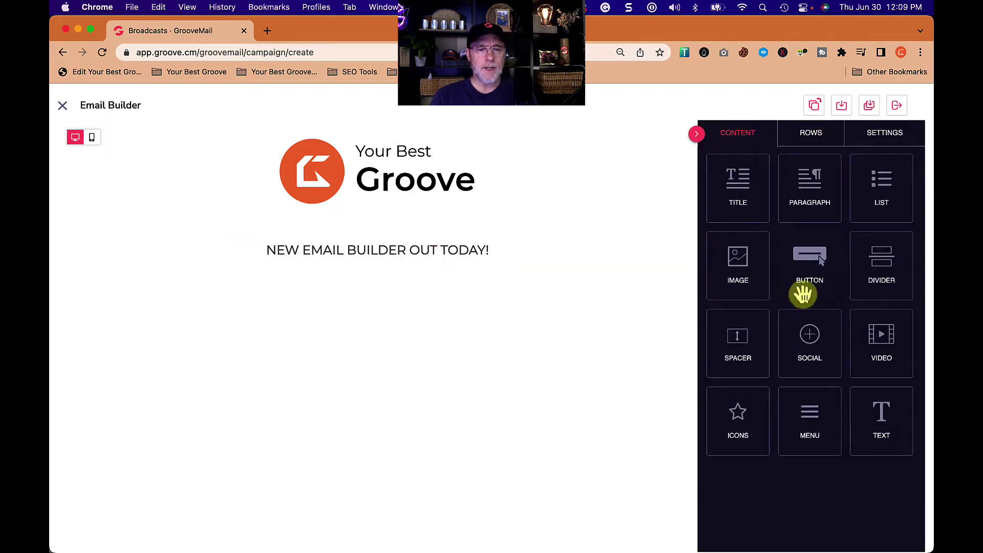
- Insert the 'NEW MAIL BUILDER for GROOVEMAIL' banner from My Files below the headline
left_click_drag(739, 264, 401, 254)
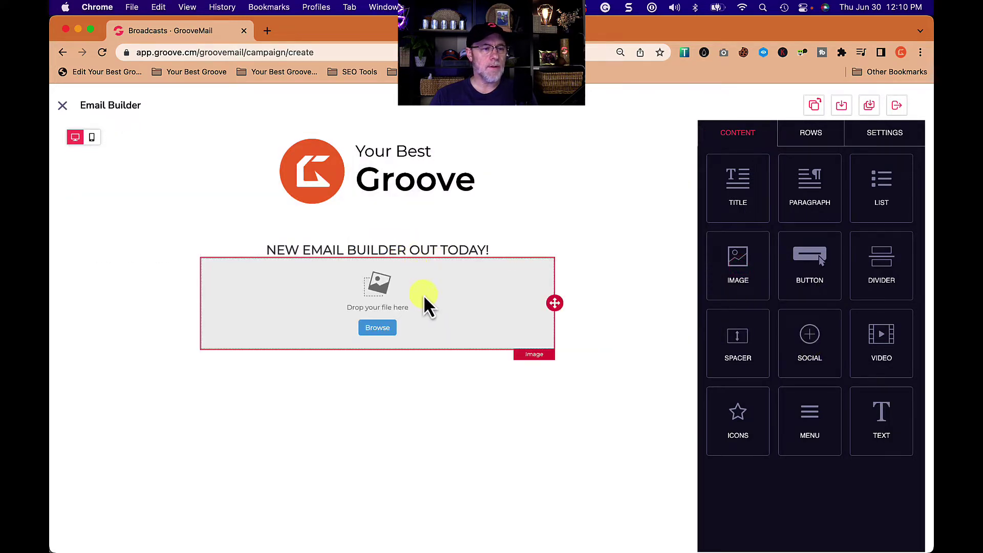
left_click(379, 330)
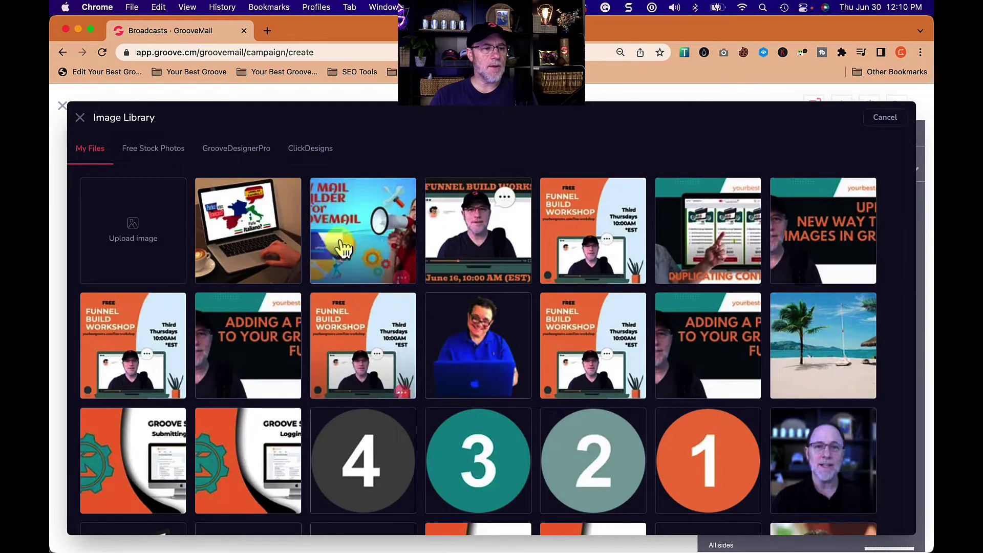
left_click(343, 250)
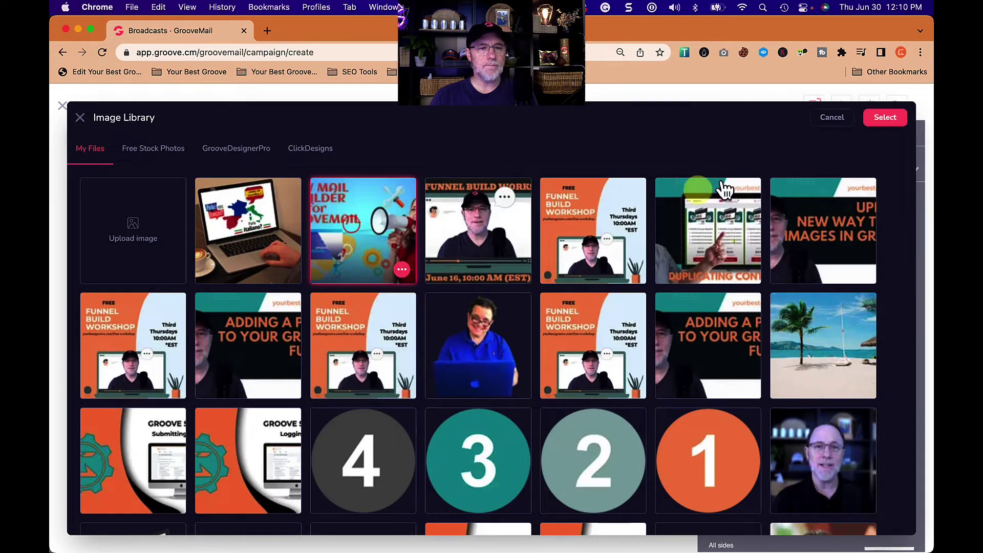
left_click(890, 116)
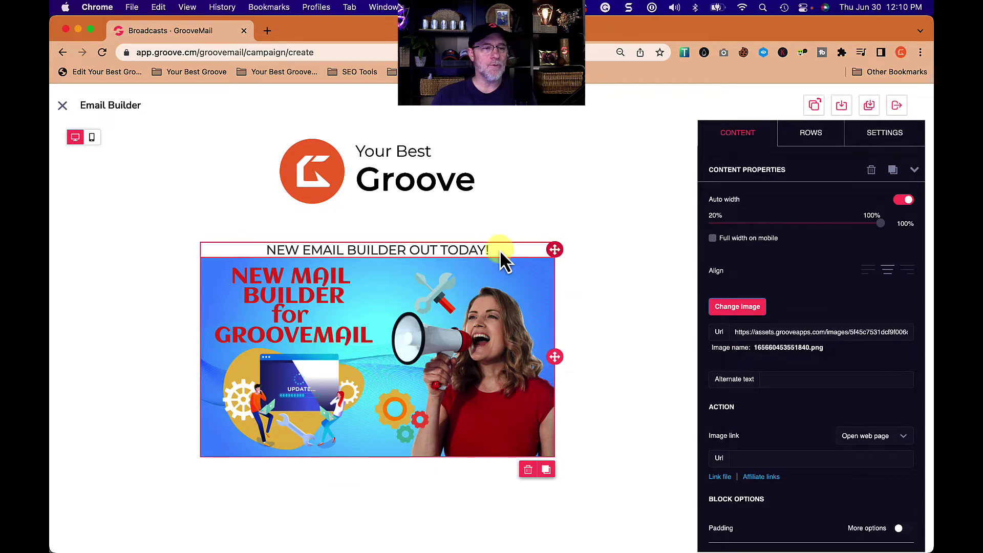
- Duplicate the spacer, move the copy below the headline, and lower its height from 60 to 15
left_click(487, 230)
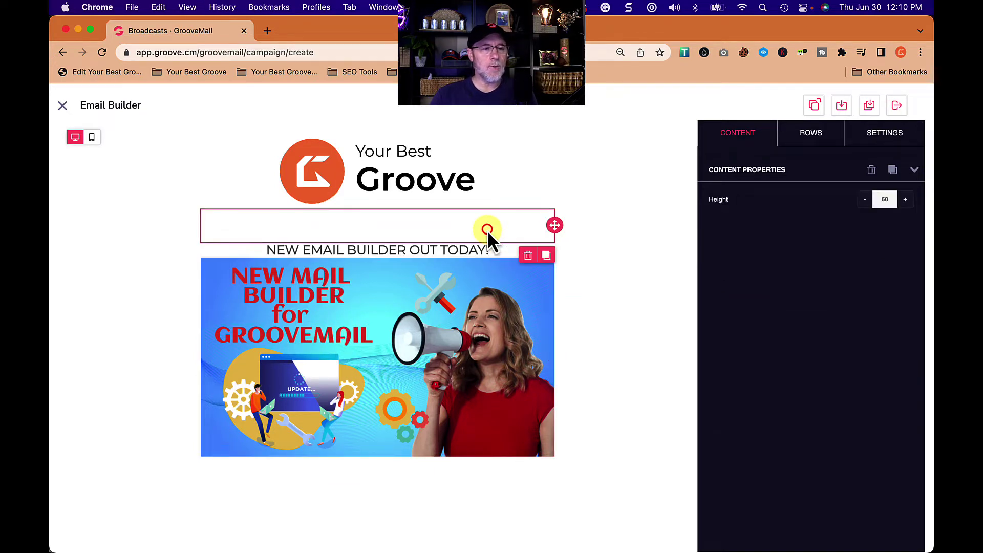
left_click(545, 255)
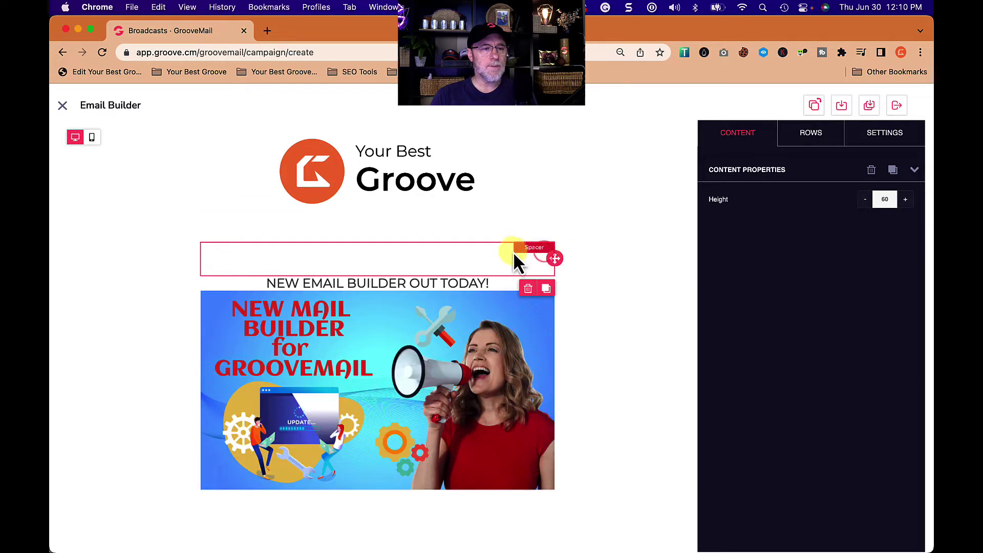
left_click_drag(553, 258, 528, 292)
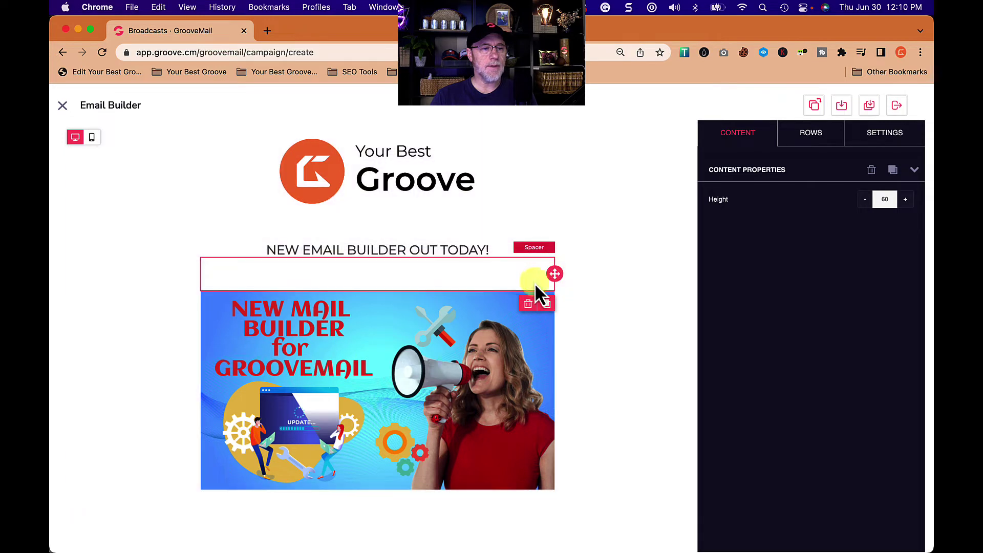
left_click(864, 199)
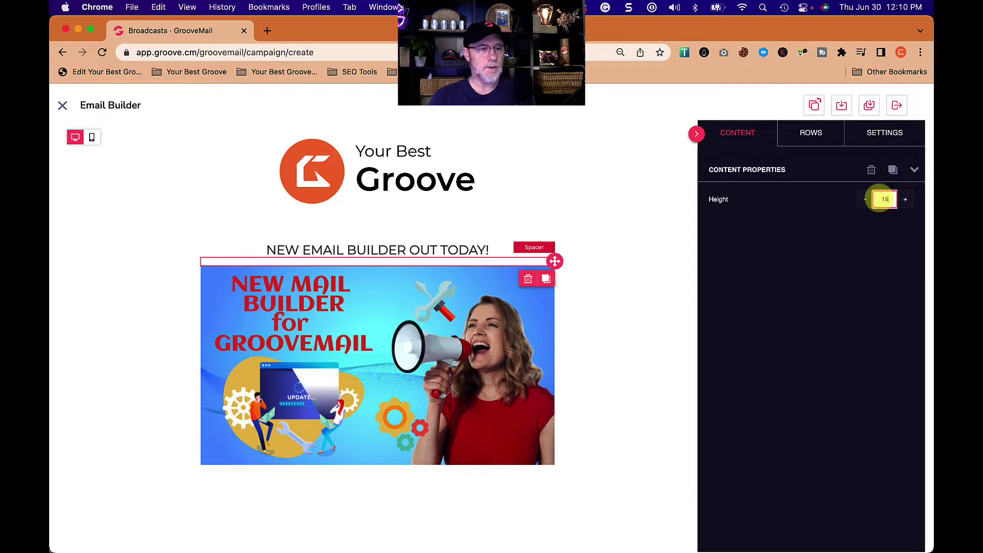
left_click(602, 287)
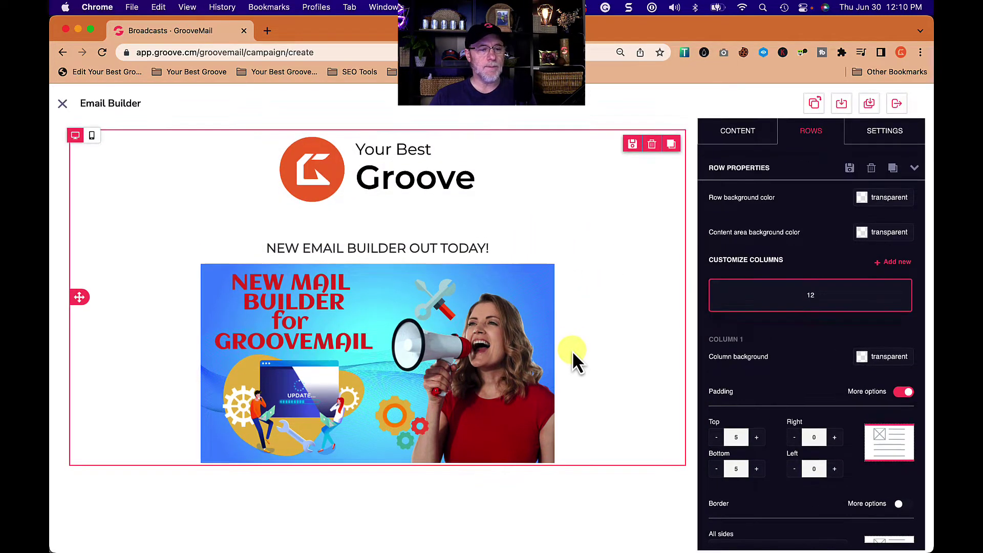
- Drag a 3-6-3 three-column row layout beneath the promo banner
left_click(741, 133)
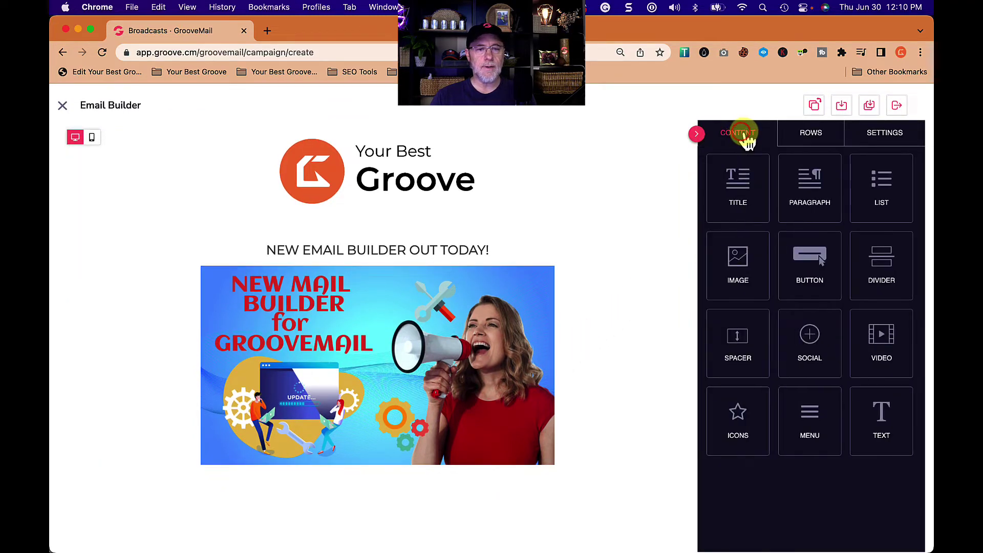
left_click(809, 137)
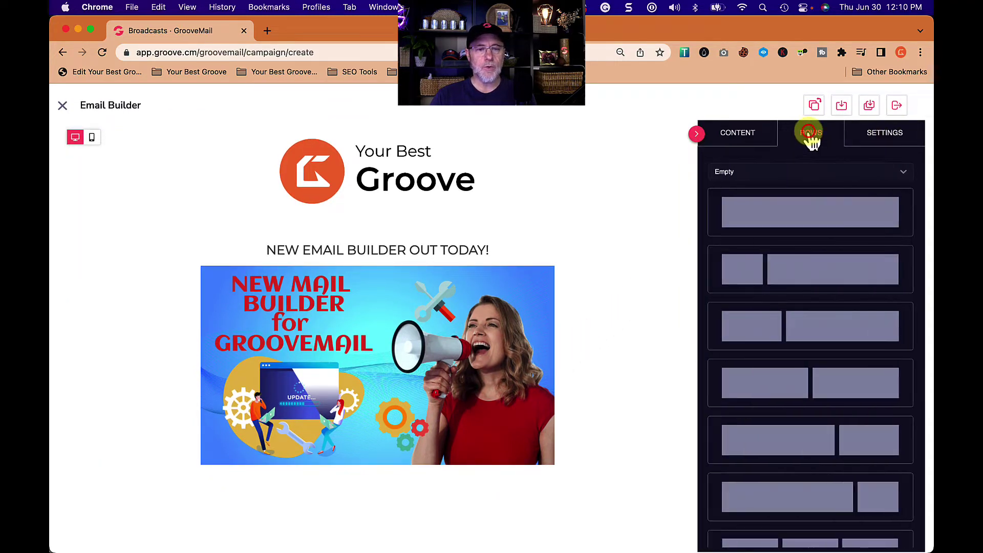
scroll(803, 405, "down", 2)
scroll(805, 406, "down", 3)
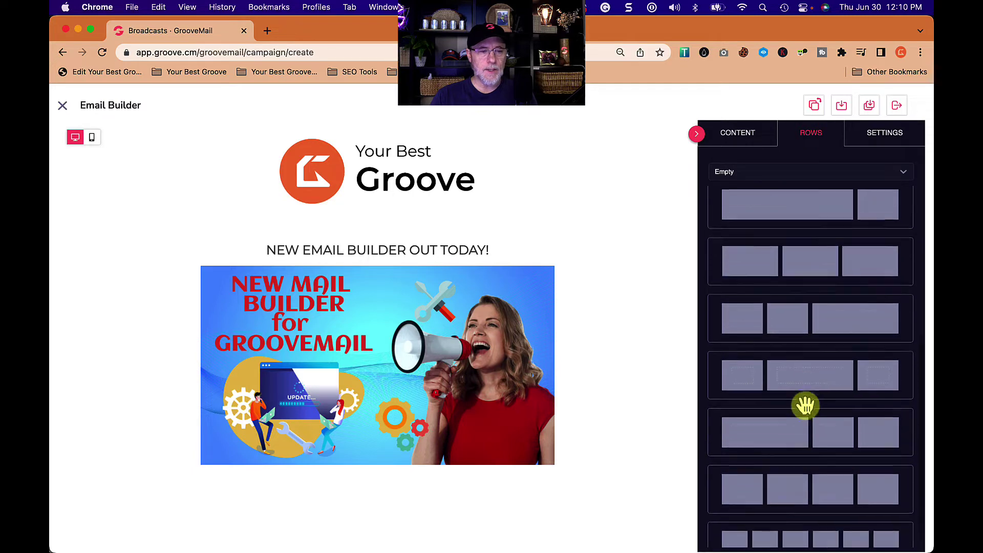
left_click_drag(813, 352, 441, 461)
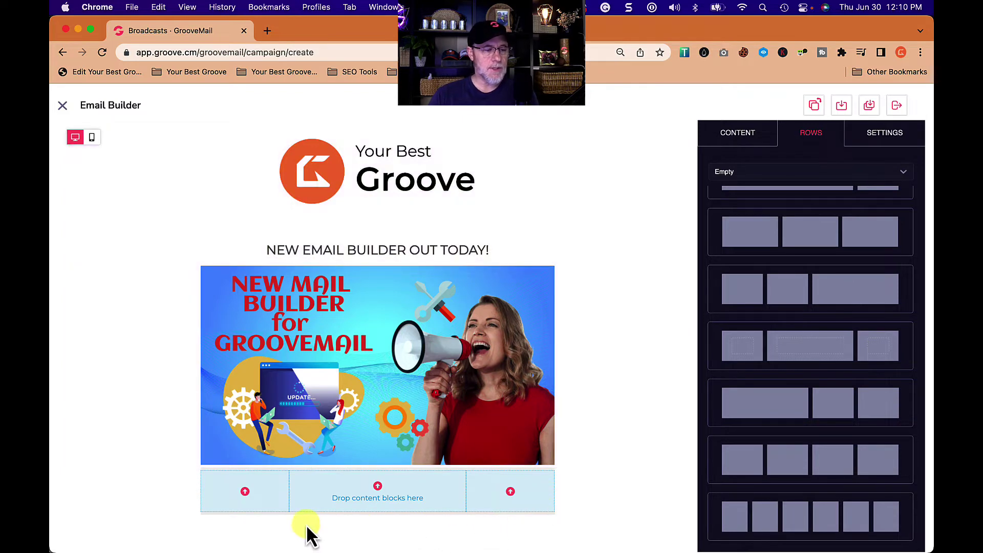
left_click(245, 494)
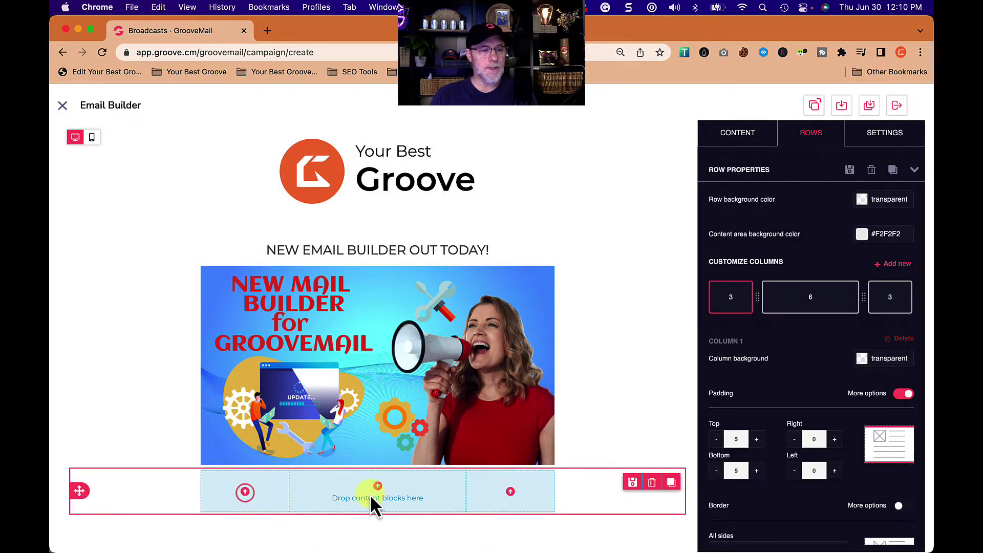
left_click(439, 521)
left_click(582, 527)
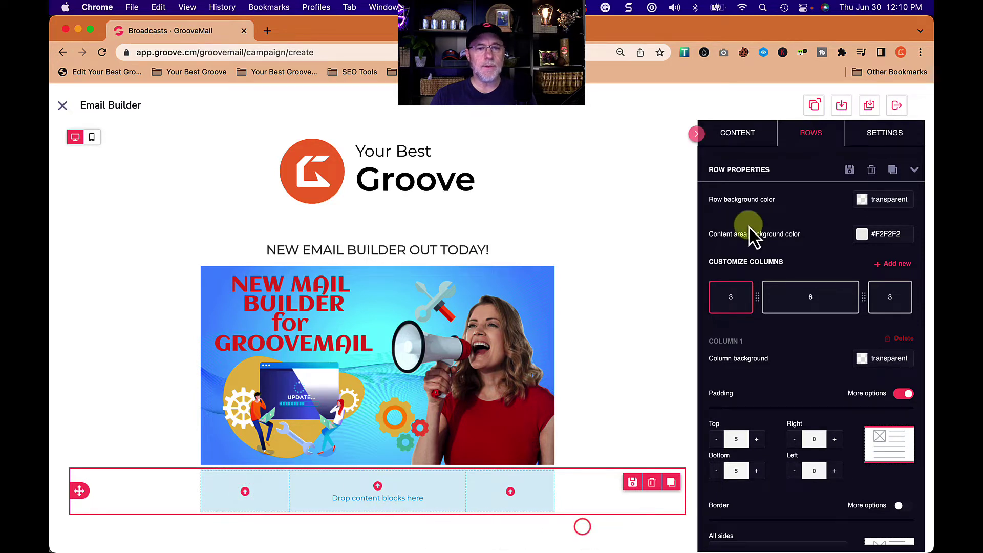
left_click(741, 139)
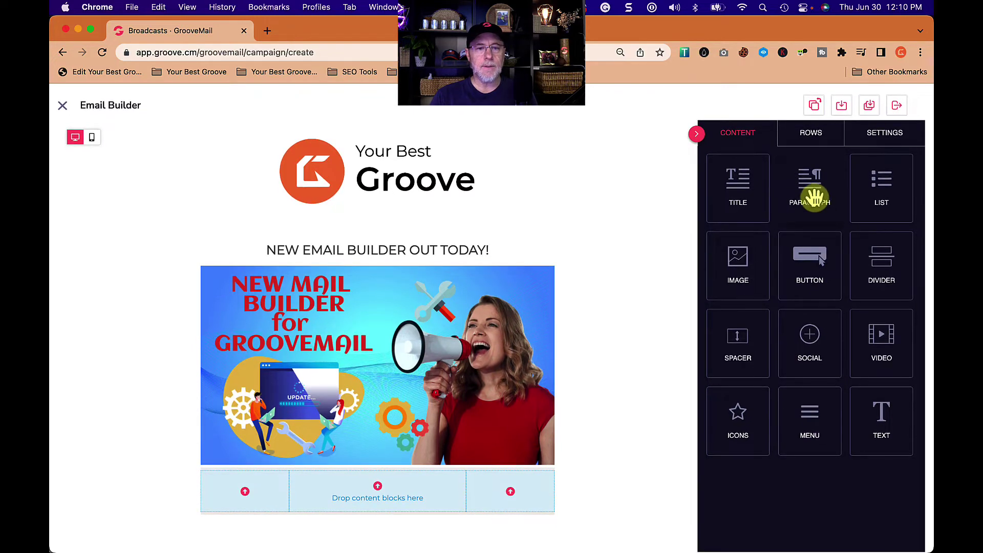
- Drop a paragraph into the left column, set its text to 'Get Groove Answers Fast Now!', and centre it
left_click_drag(813, 191, 247, 491)
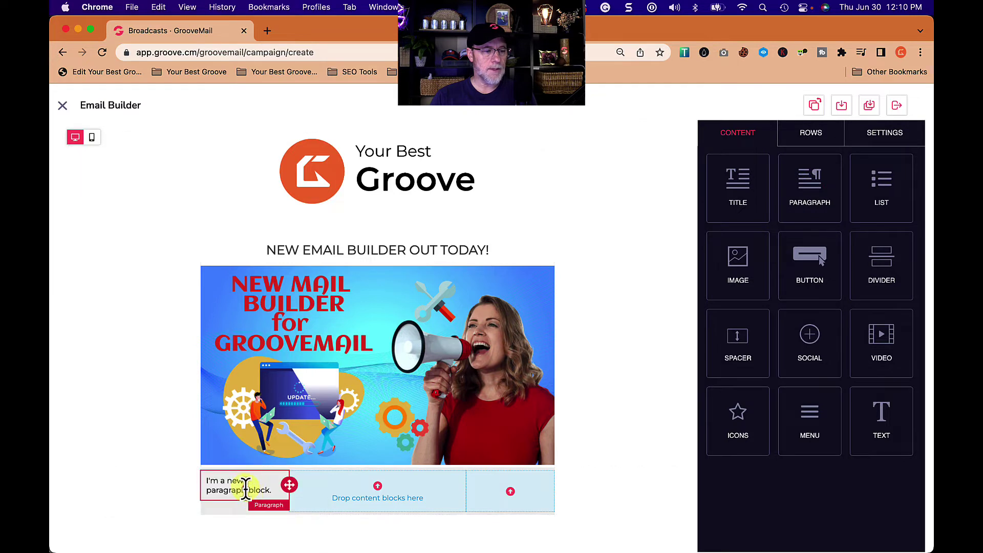
left_click(246, 488)
triple_click(247, 486)
type("G")
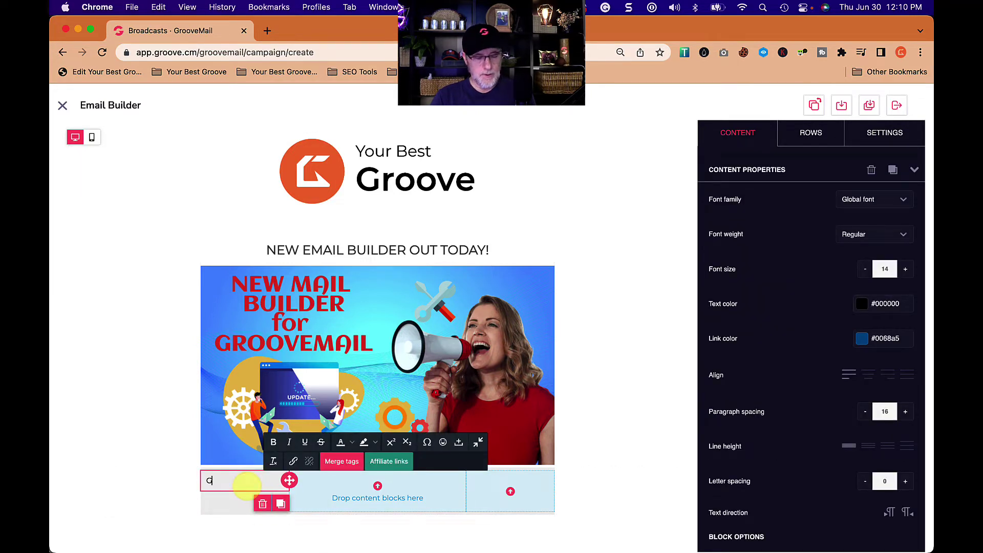
type("et Groove Answers Fast Now!")
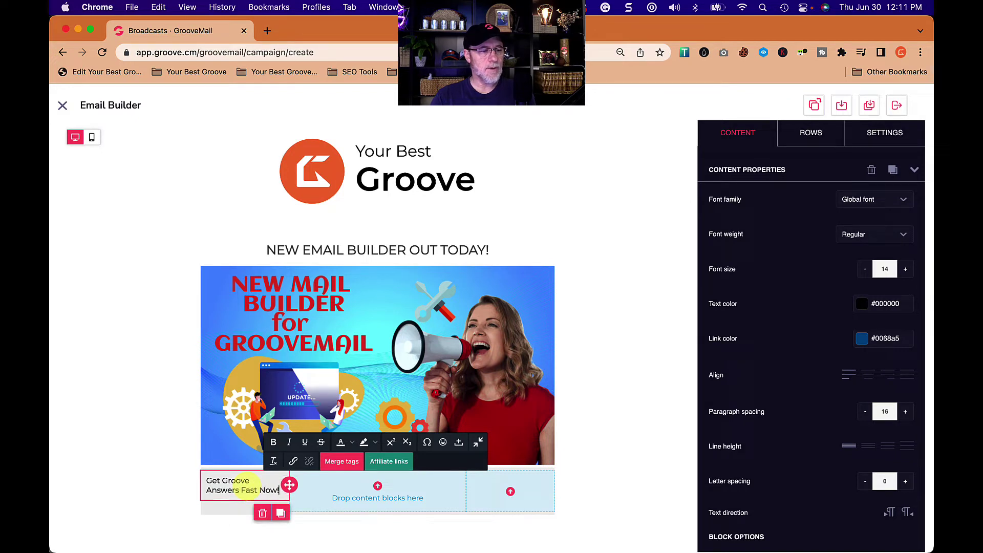
triple_click(239, 489)
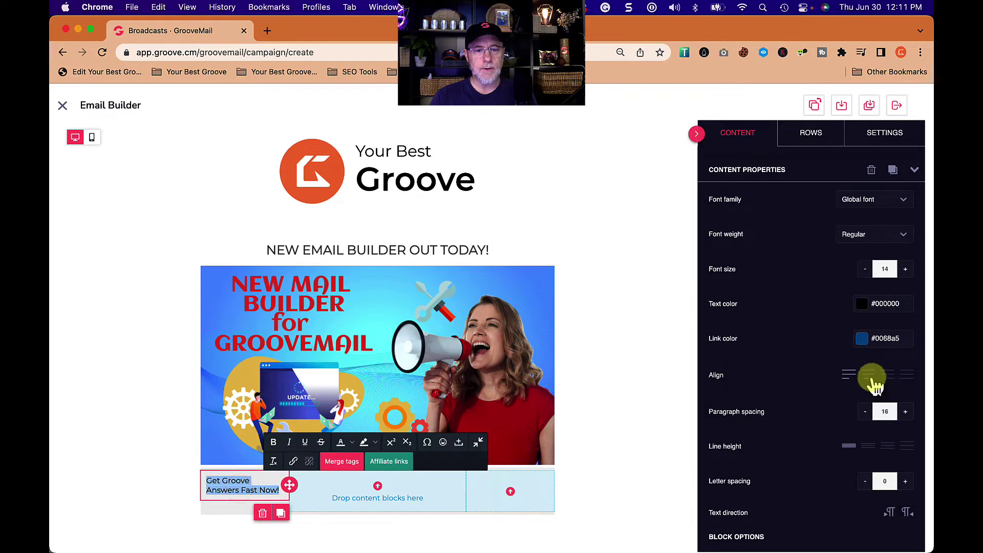
left_click(873, 378)
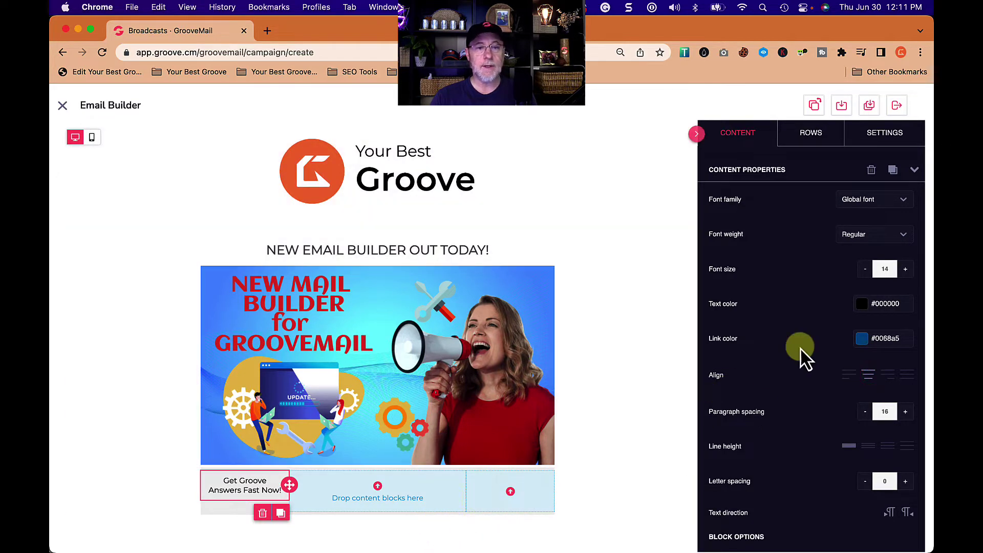
left_click(739, 136)
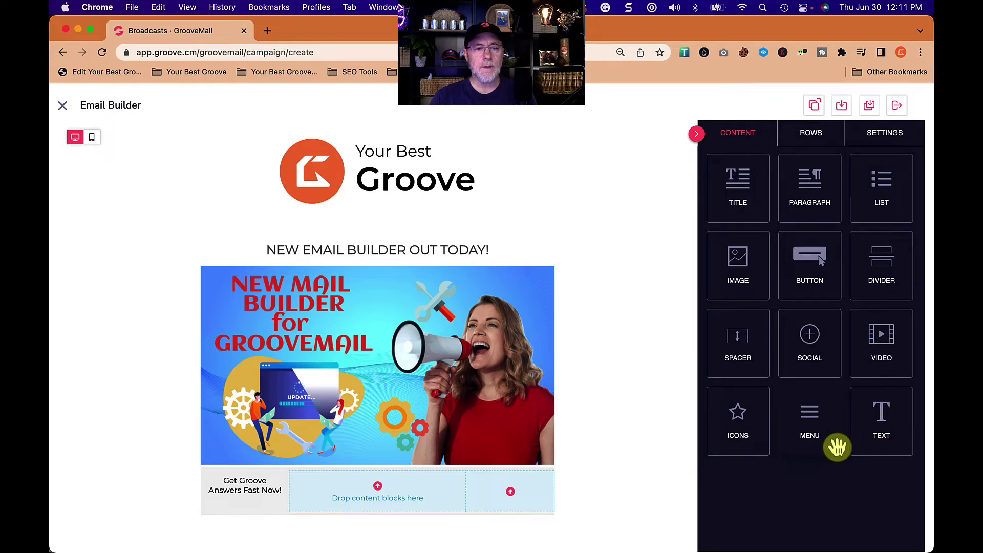
- Add a button block under the paragraph and begin entering its link address
left_click_drag(826, 266, 247, 495)
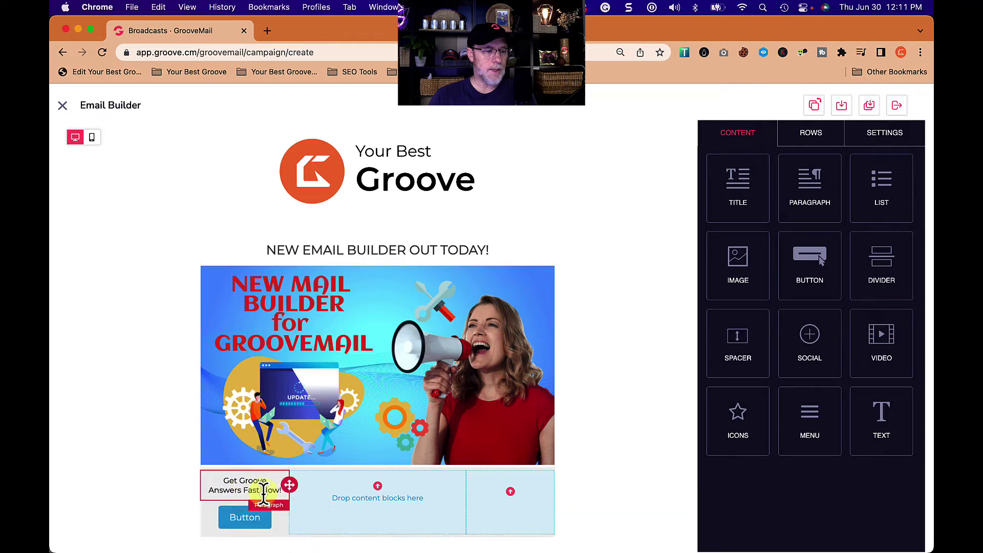
left_click(271, 527)
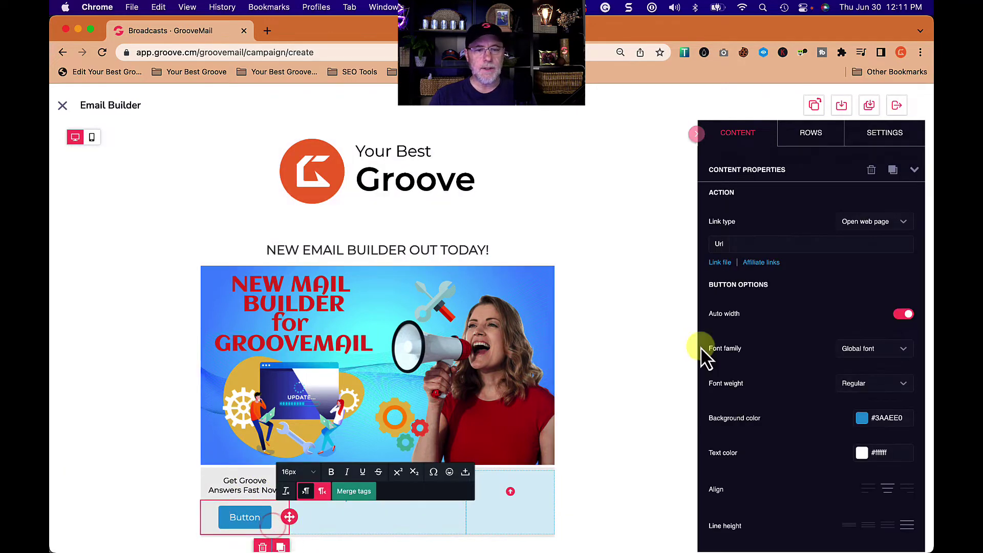
left_click(791, 244)
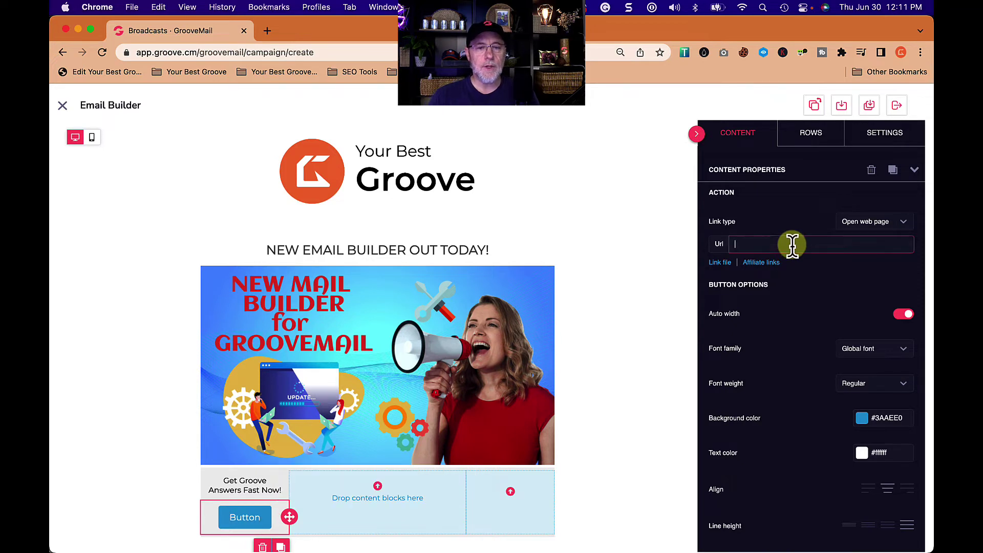
type("https://grooveanswersfast.com")
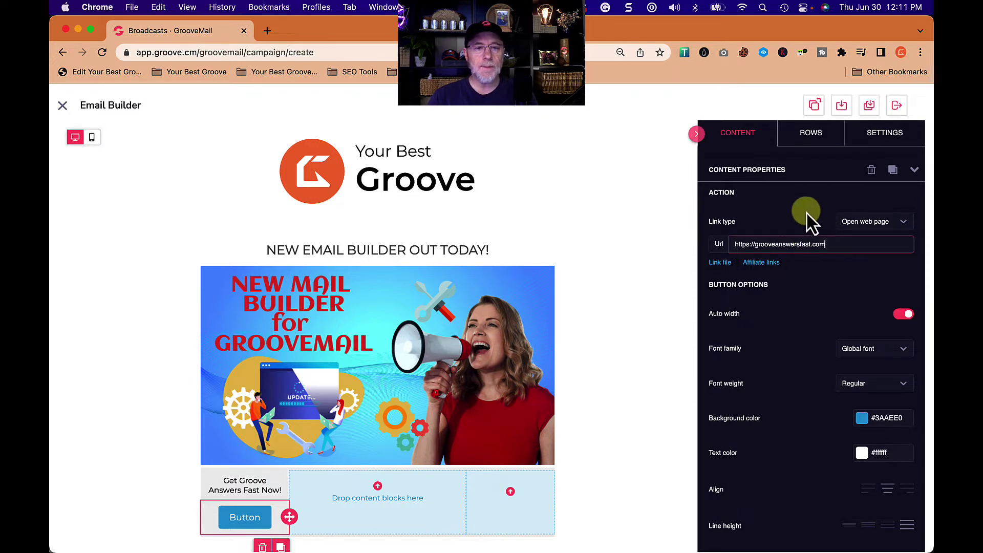
- Set the button's background colour to #F5985e
scroll(803, 380, "down", 3)
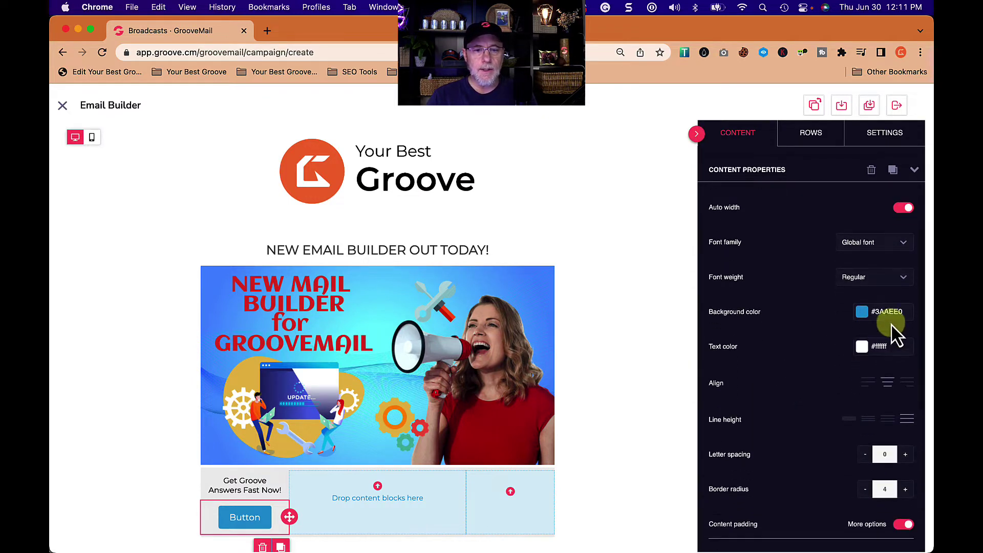
left_click(887, 312)
left_click(748, 371)
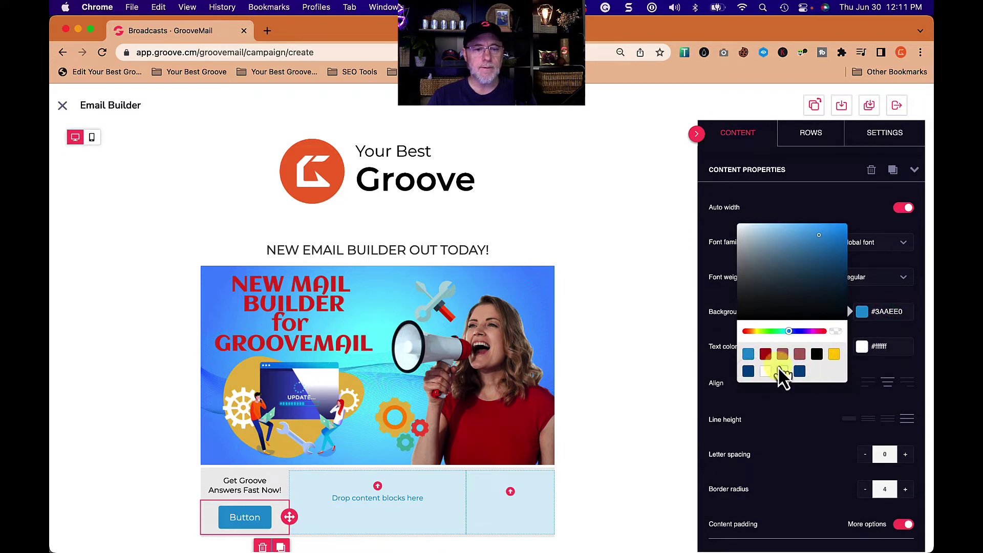
left_click(890, 310)
type("#F598")
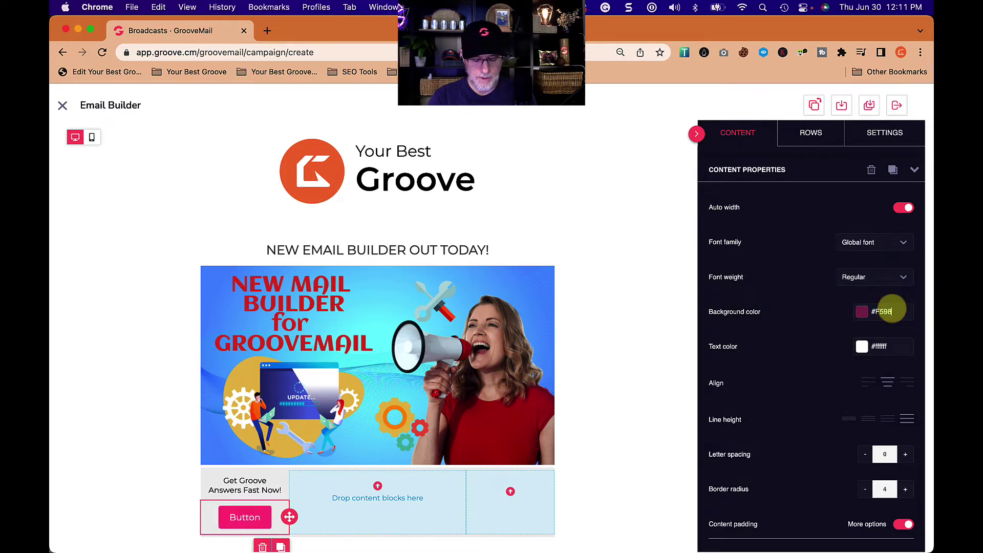
type("5e")
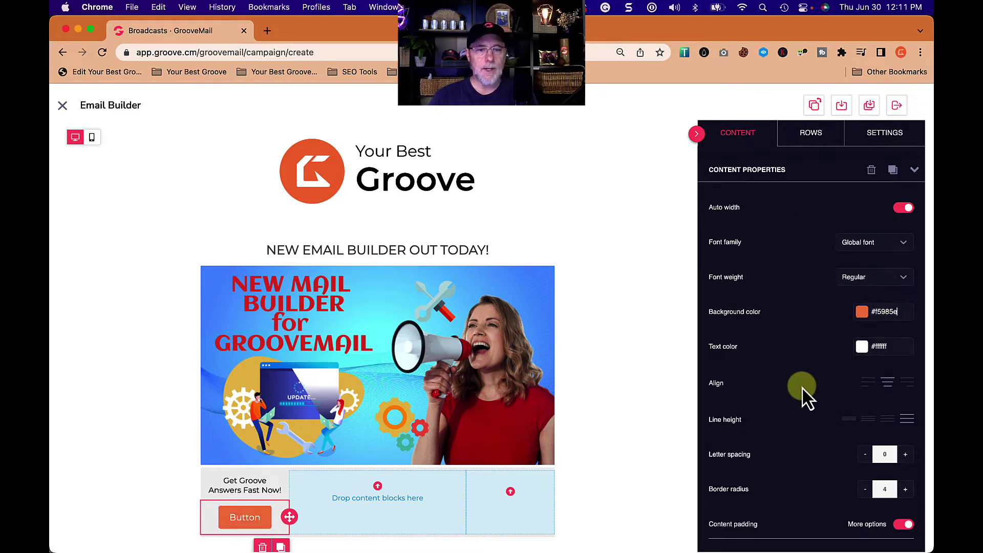
scroll(814, 387, "up", 4)
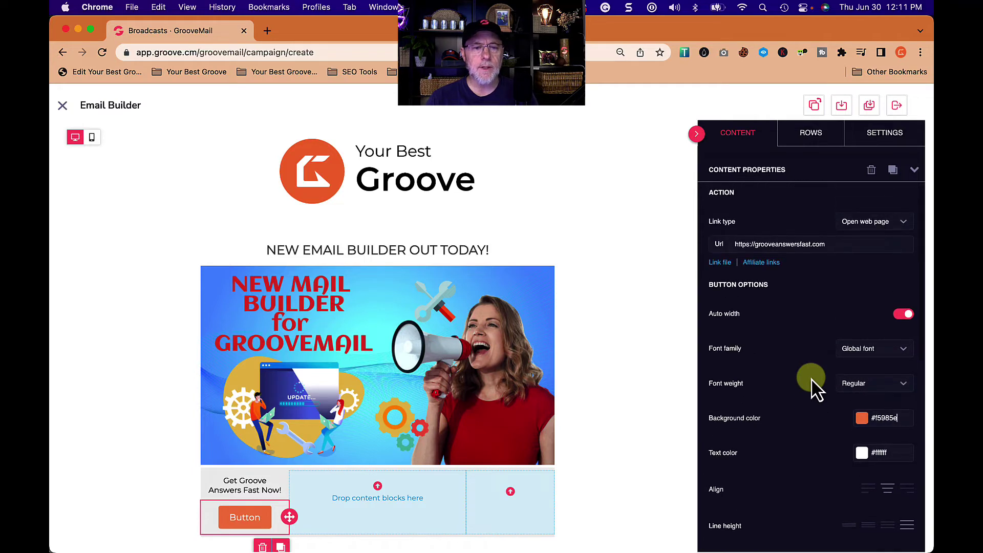
scroll(813, 386, "down", 8)
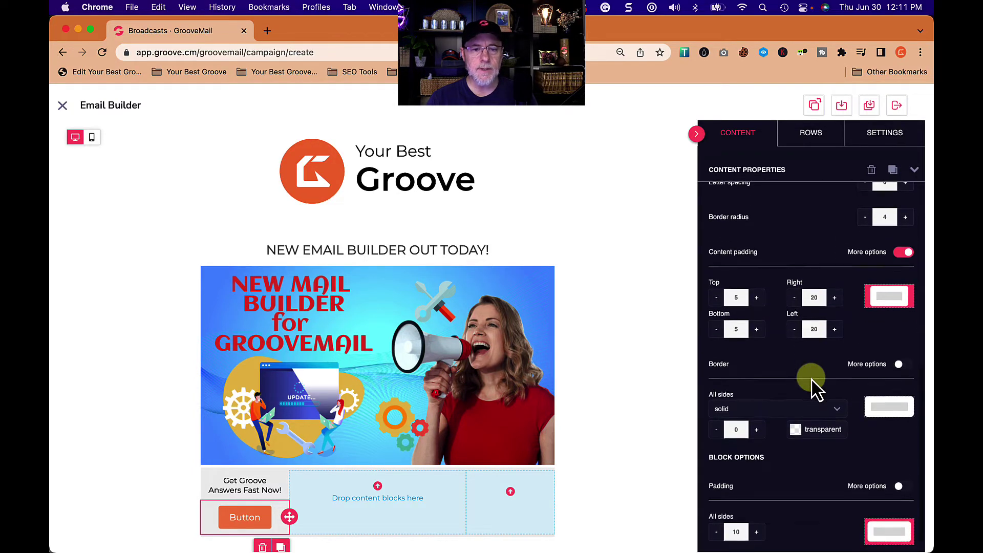
- Replace the button label with SEE MORE
left_click(241, 518)
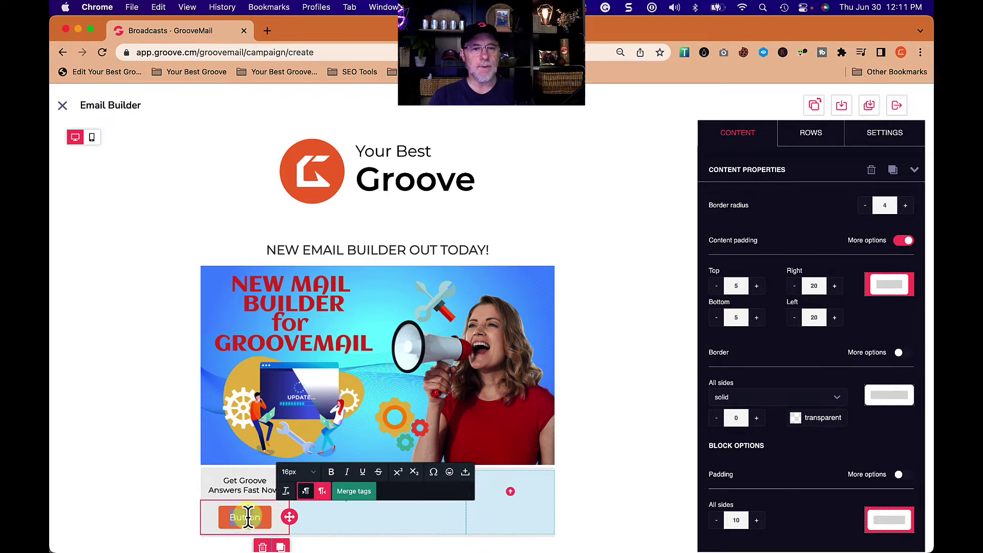
double_click(248, 517)
type("GET GROOVE ANSWERS")
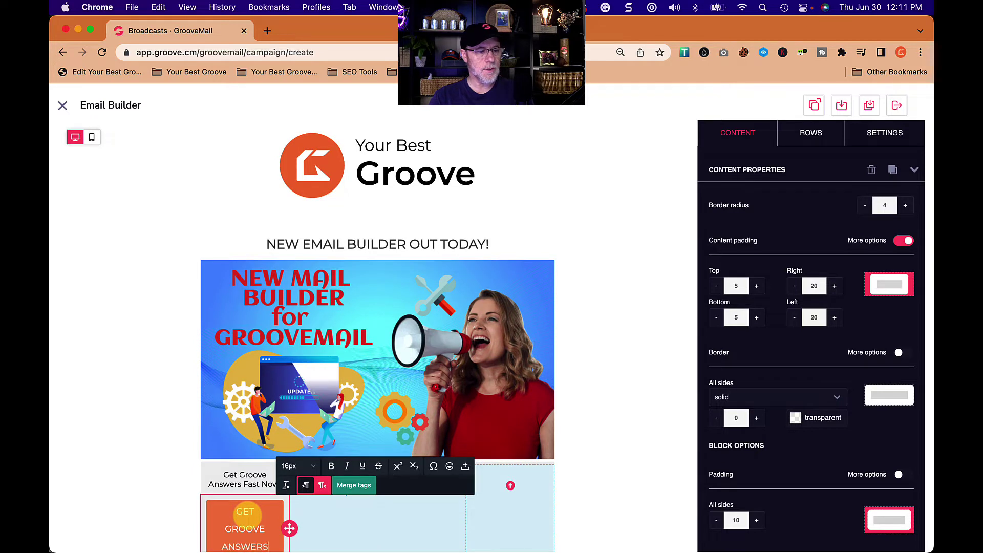
type(" FAST NOW")
double_click(244, 523)
triple_click(245, 521)
type("SEE MORE")
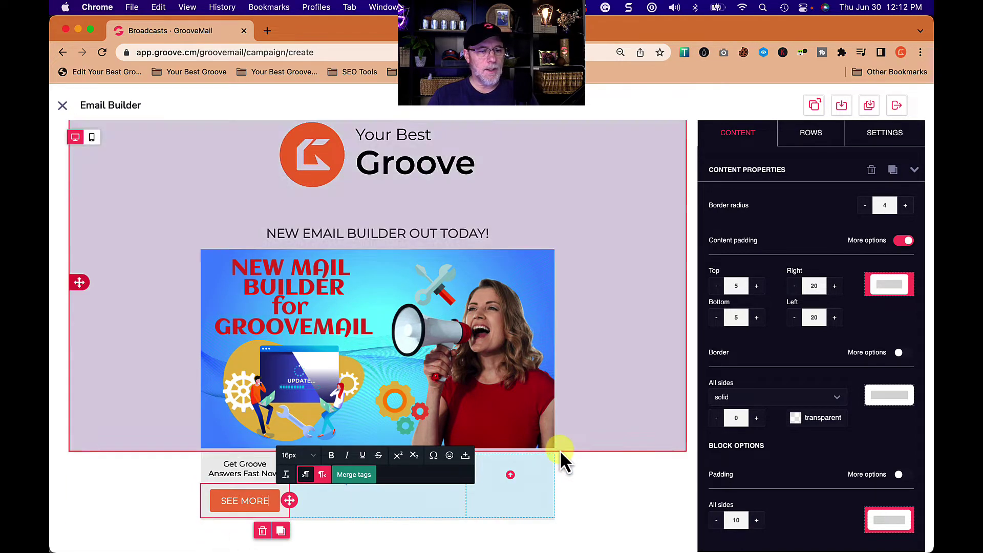
left_click(581, 483)
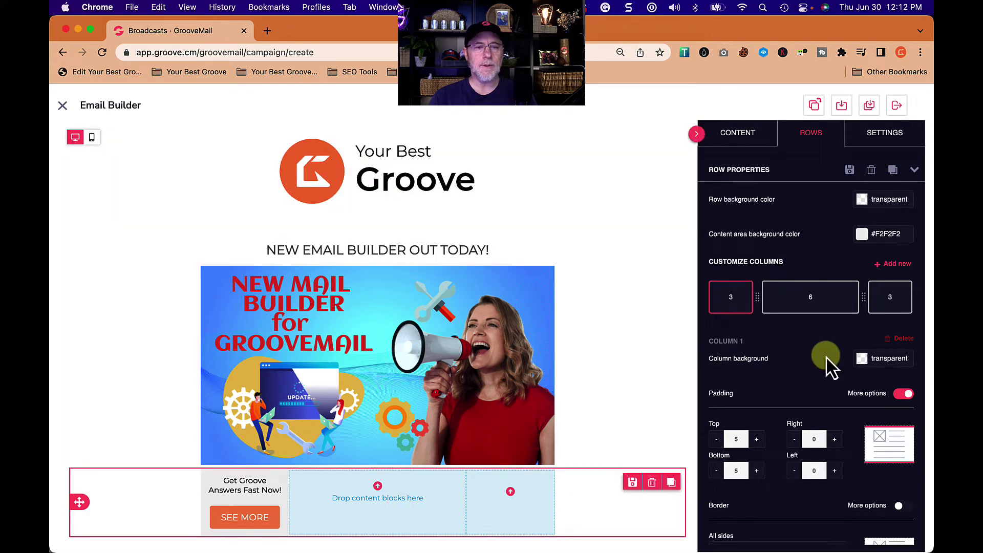
- Add a Title block to the middle column reading 'What can it do?'
left_click(738, 133)
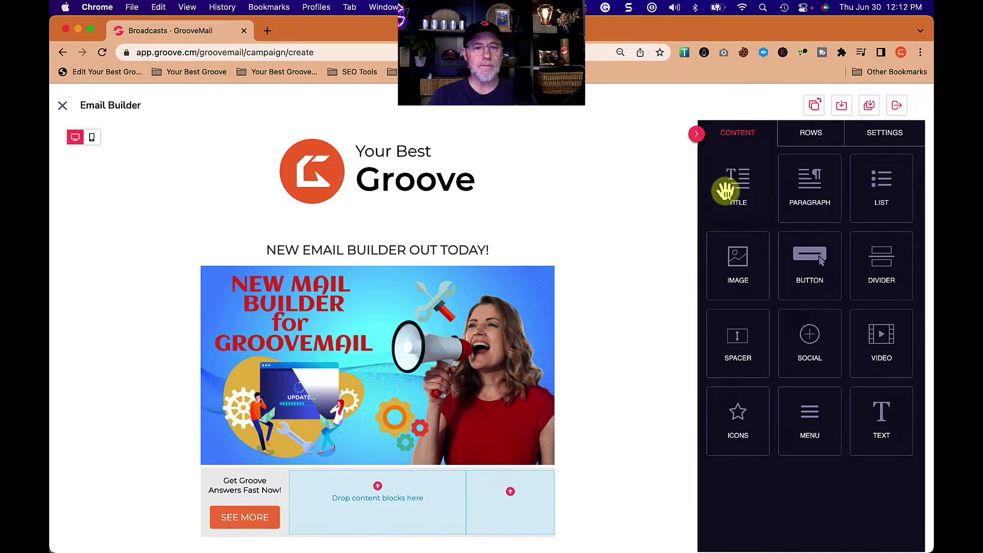
left_click_drag(749, 191, 406, 496)
left_click(410, 486)
triple_click(408, 482)
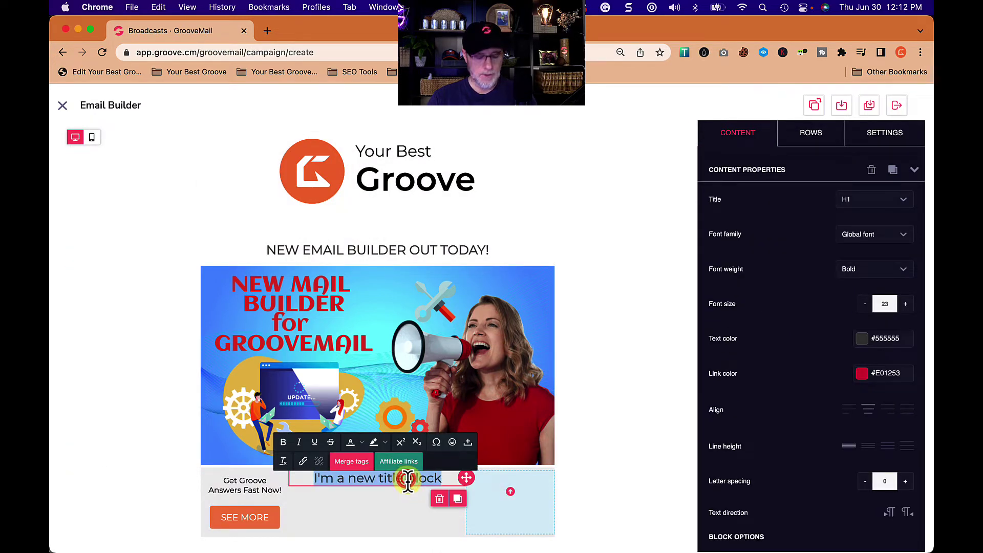
type("What can it do?")
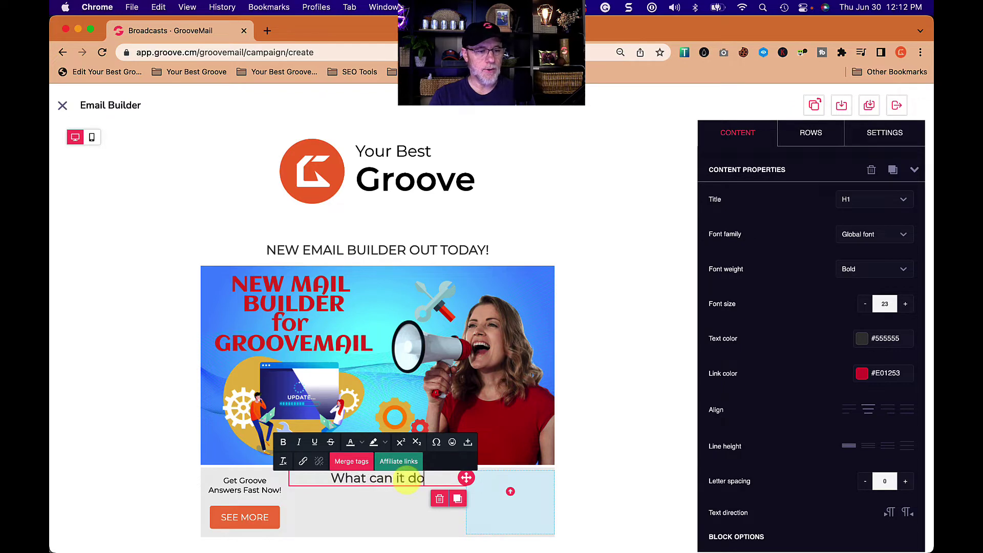
- Add a List block below the heading and give it filled-dot bullets
left_click(749, 133)
left_click_drag(882, 187, 377, 478)
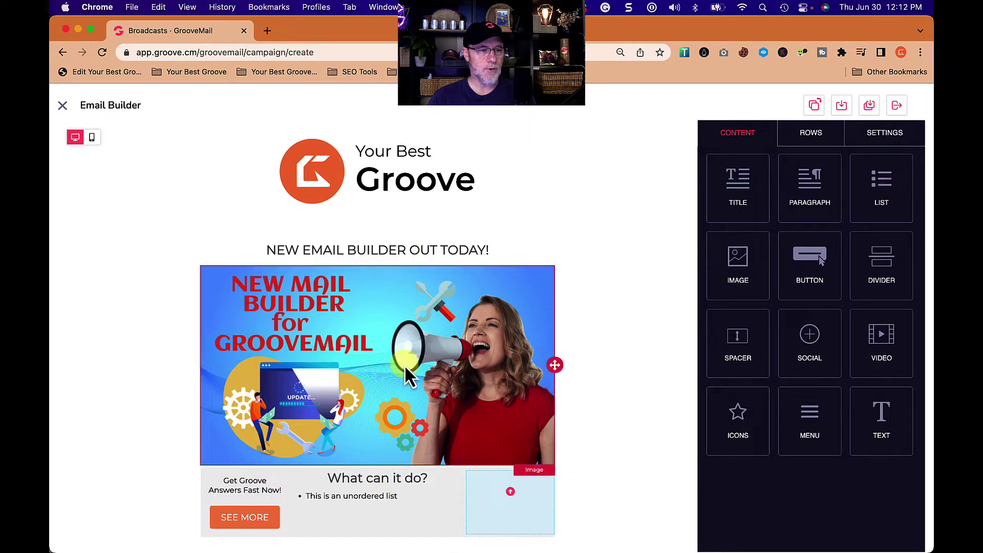
triple_click(376, 496)
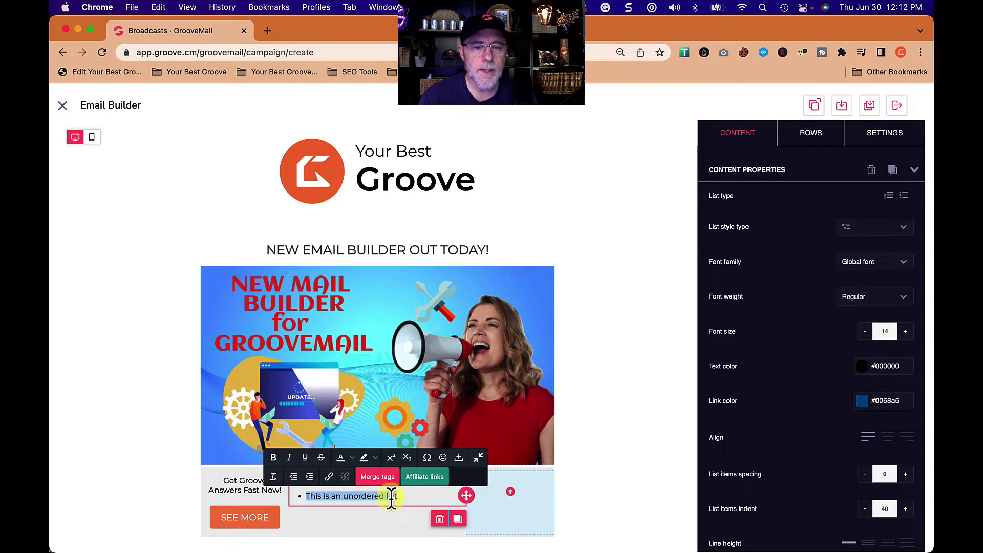
left_click(903, 227)
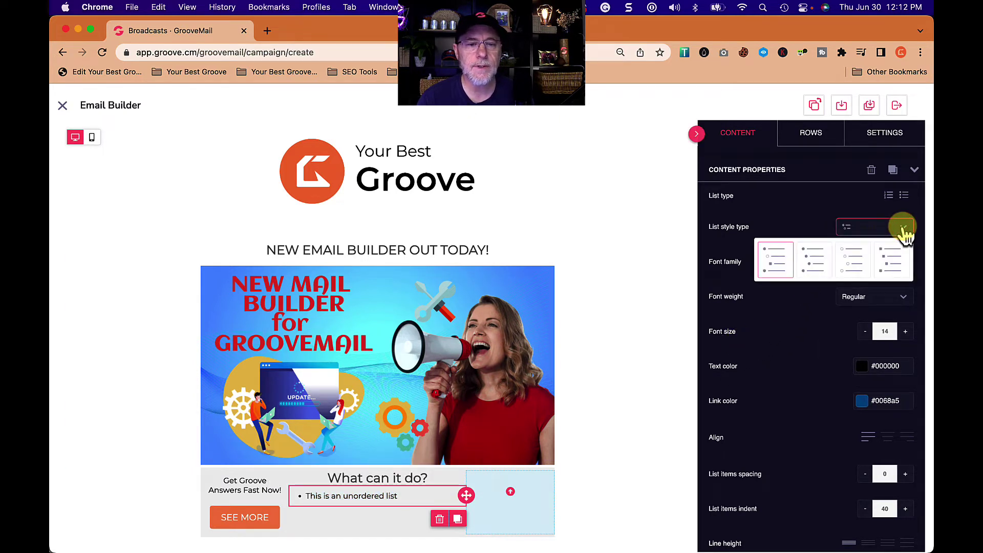
left_click(816, 258)
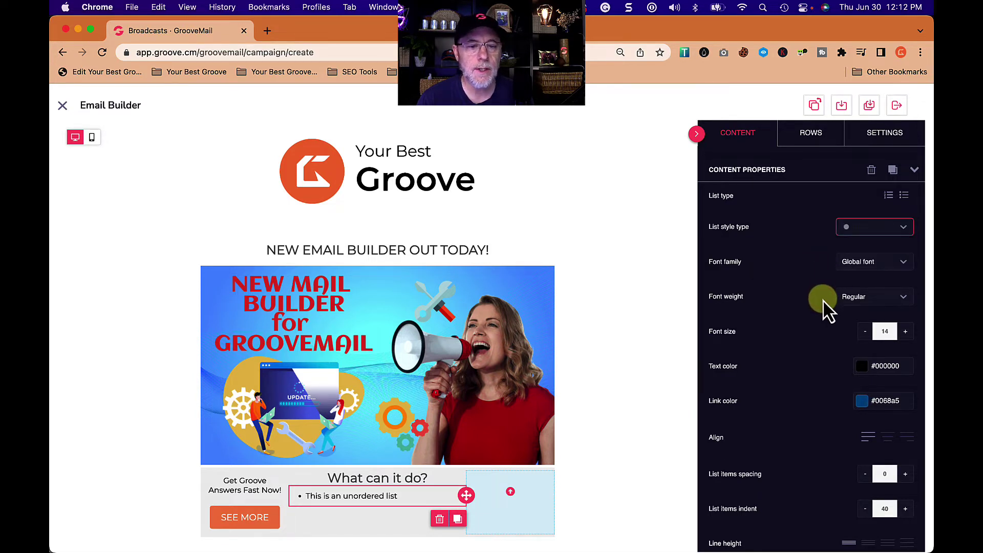
left_click(904, 298)
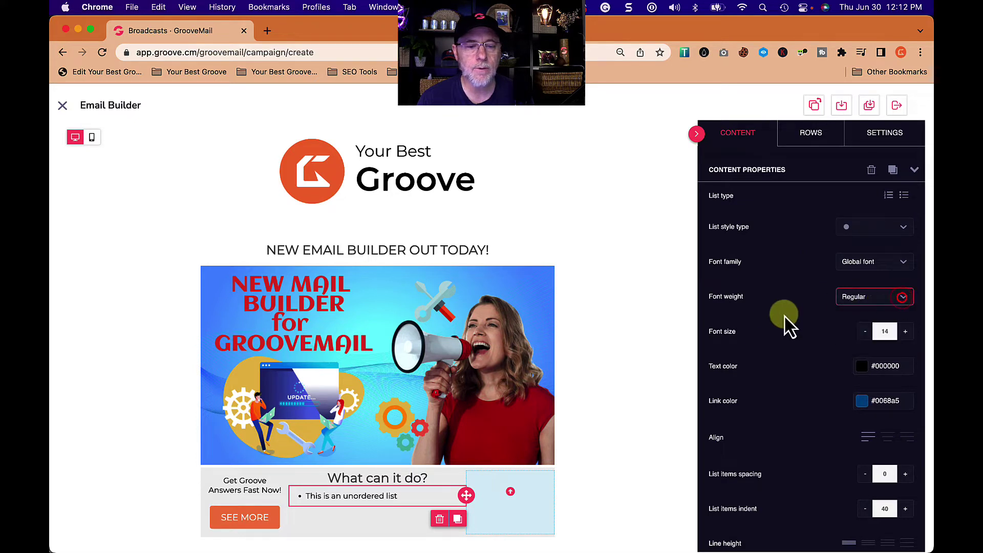
scroll(773, 317, "down", 5)
scroll(820, 296, "down", 3)
scroll(820, 297, "down", 1)
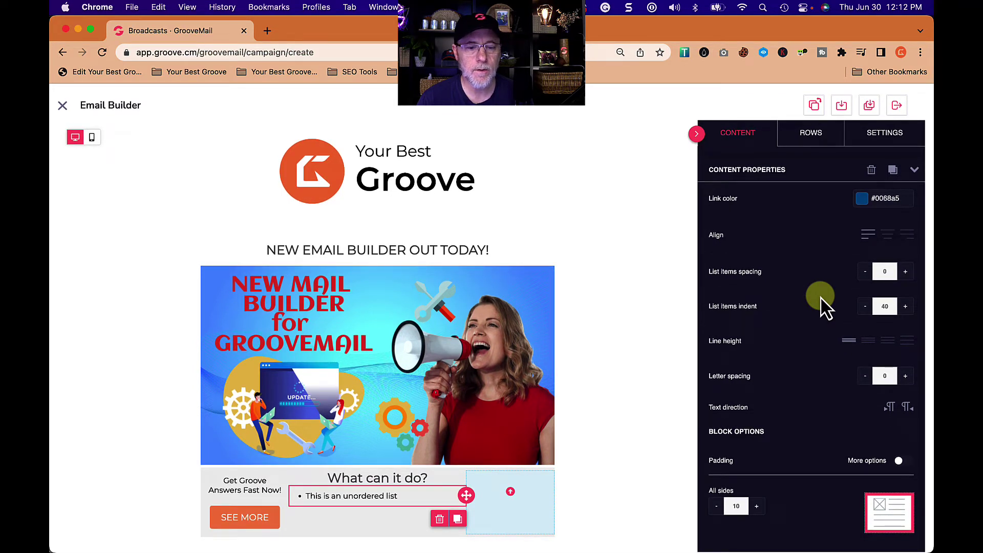
scroll(820, 296, "up", 8)
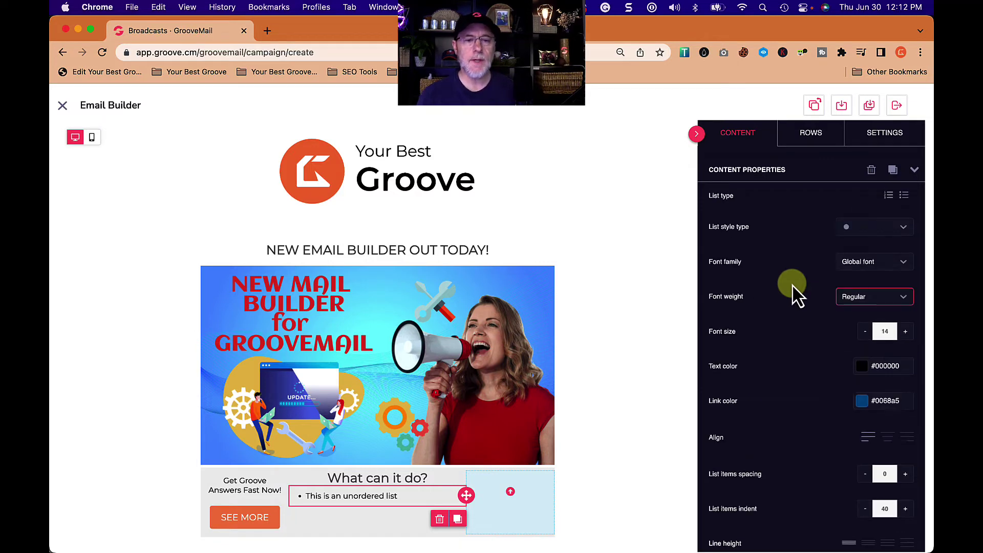
- Number the list with three items: drag and drop editor, integrated with Groovemail, available today
left_click(888, 195)
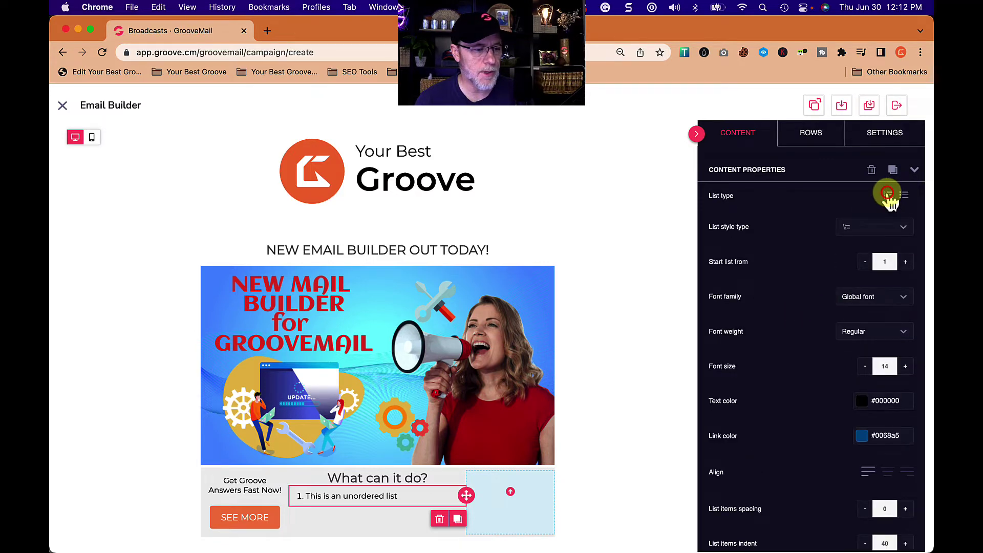
left_click(412, 495)
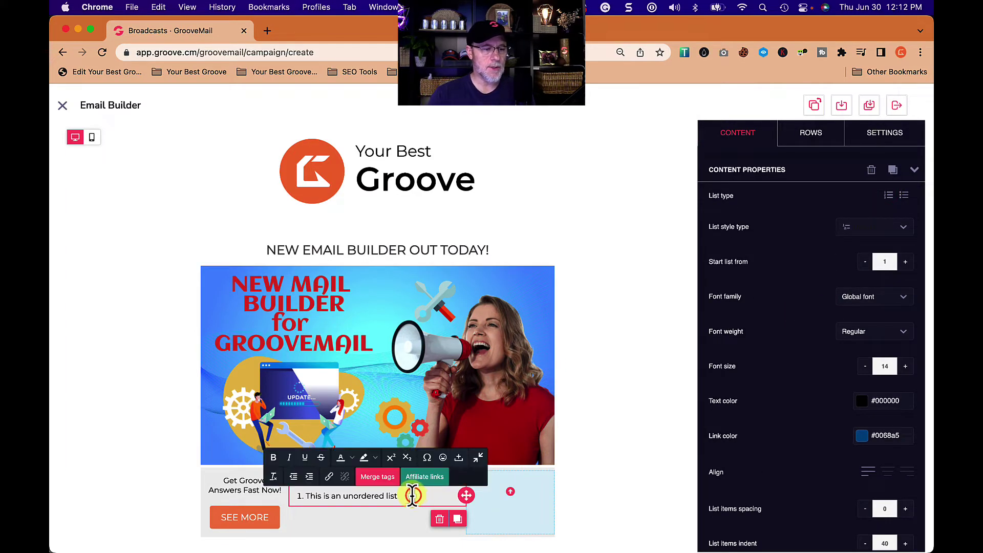
key("BackSpace")
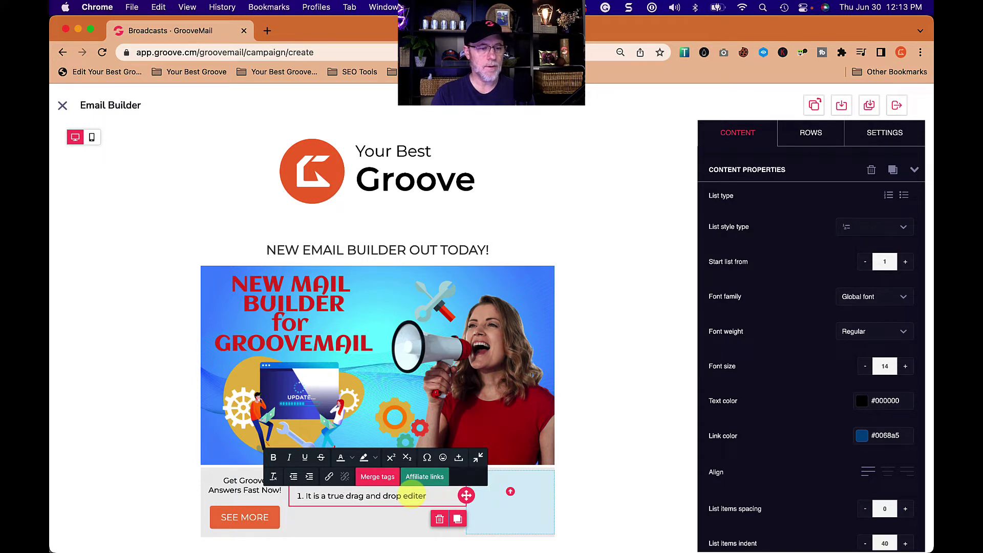
key("Return")
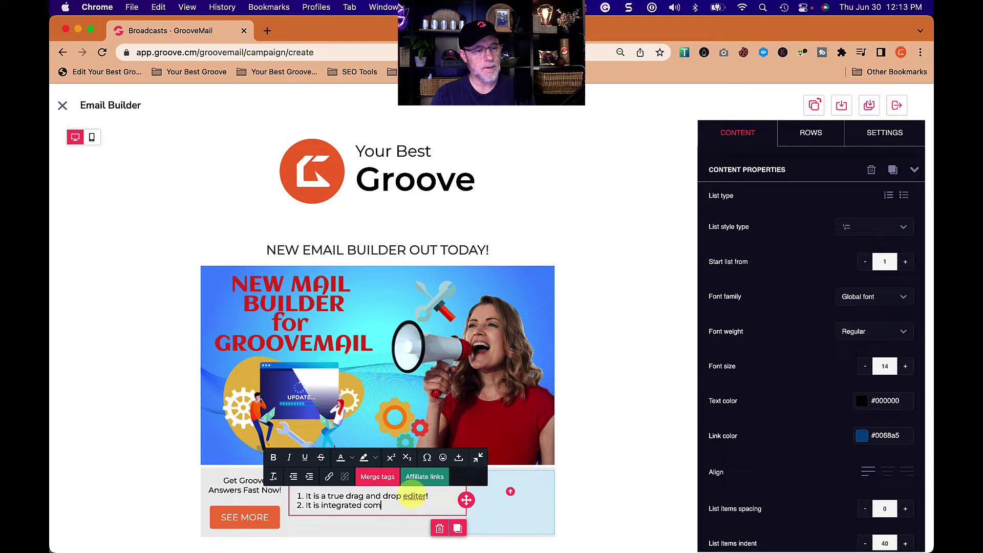
type("oovemail")
key("Return")
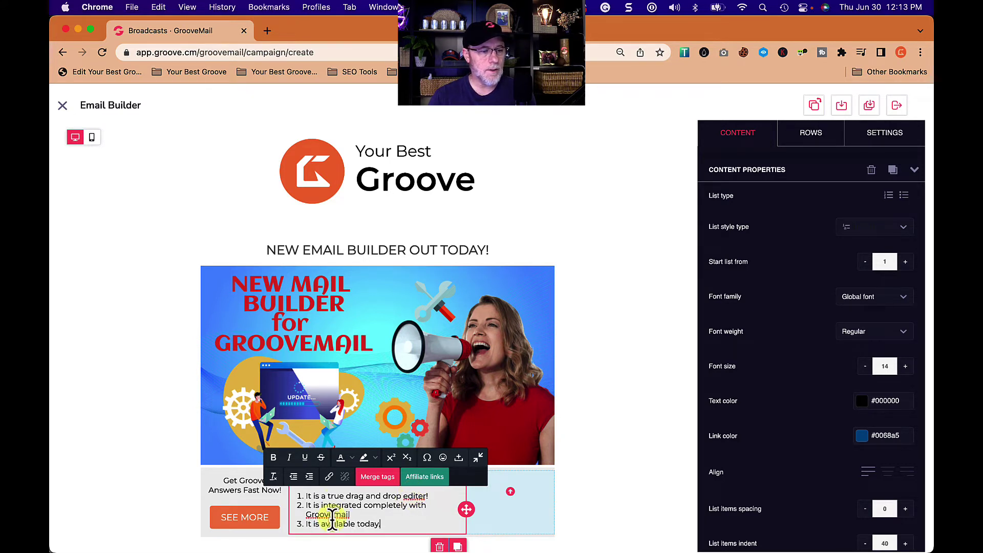
left_click(350, 514)
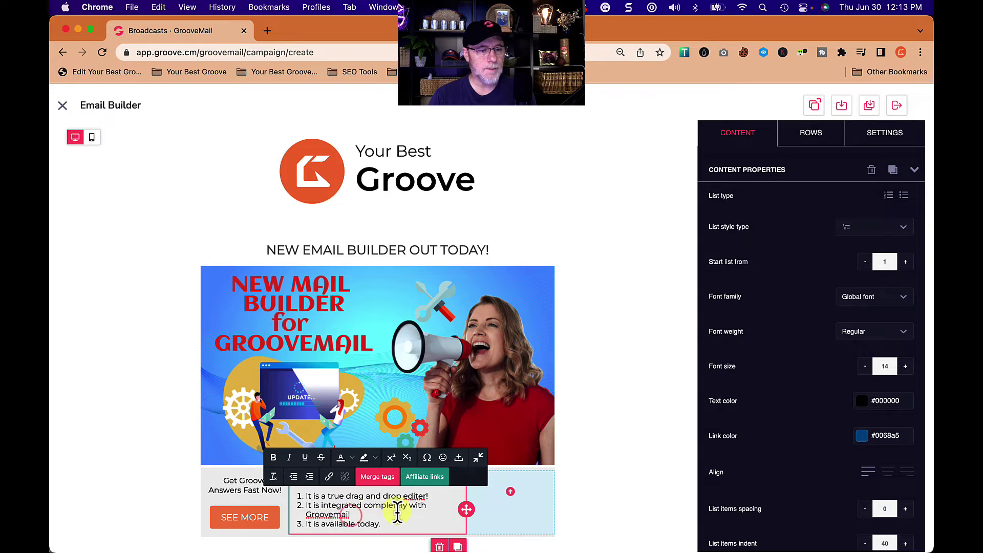
left_click(519, 516)
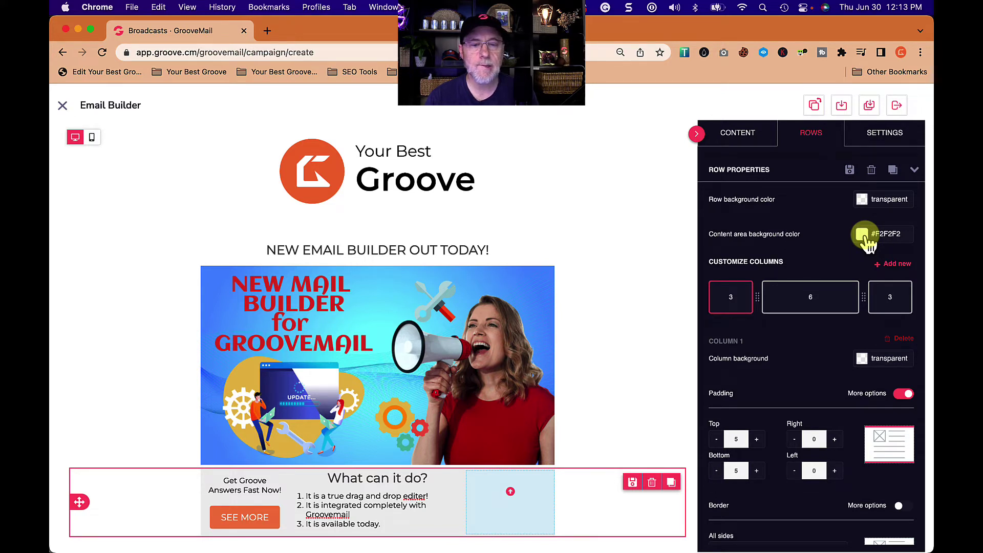
- Make the first column's background transparent
scroll(848, 343, "down", 1)
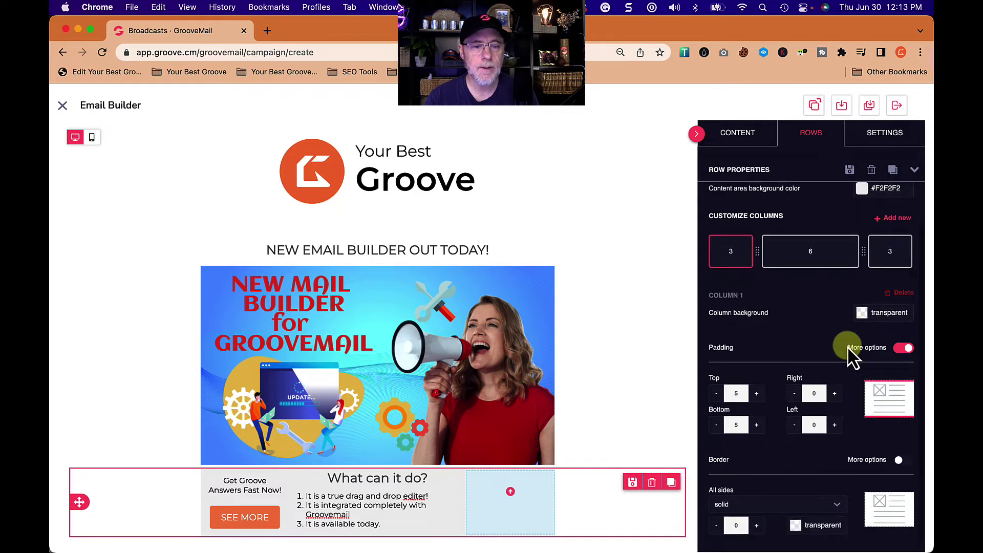
left_click(869, 312)
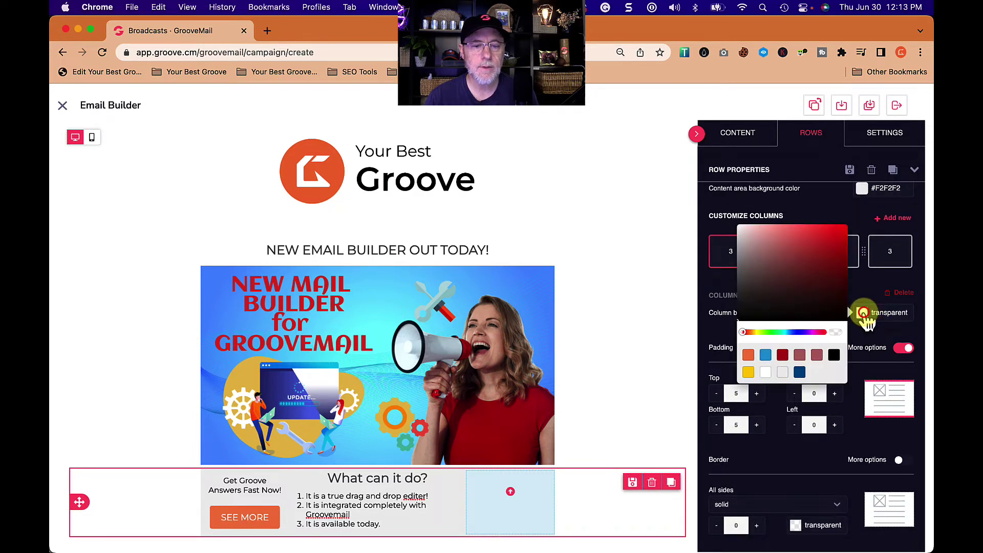
left_click(817, 356)
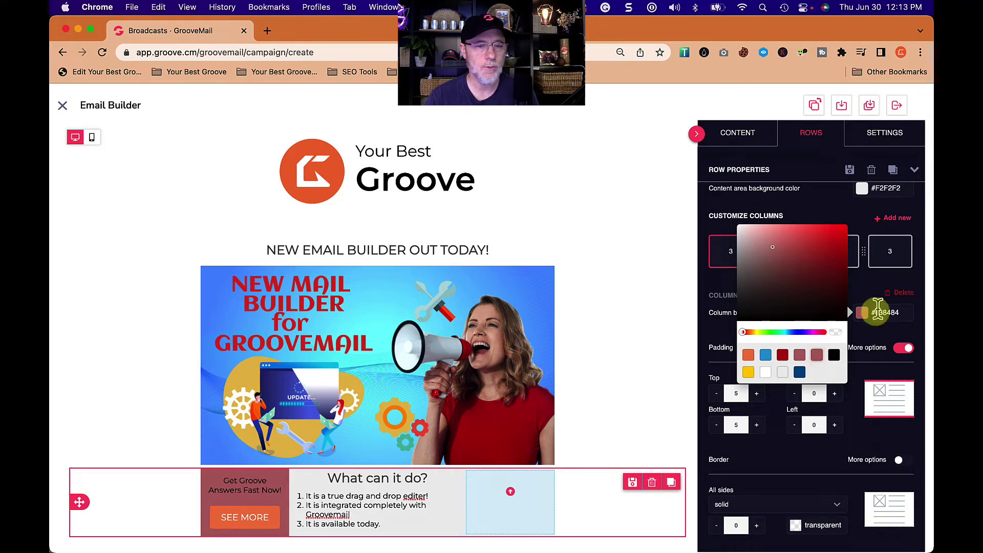
left_click(866, 292)
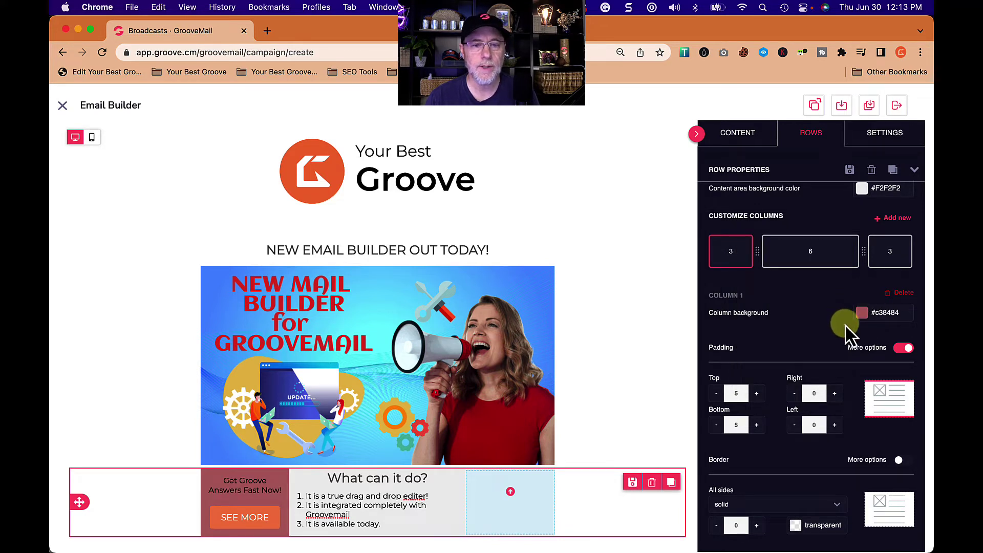
left_click(861, 316)
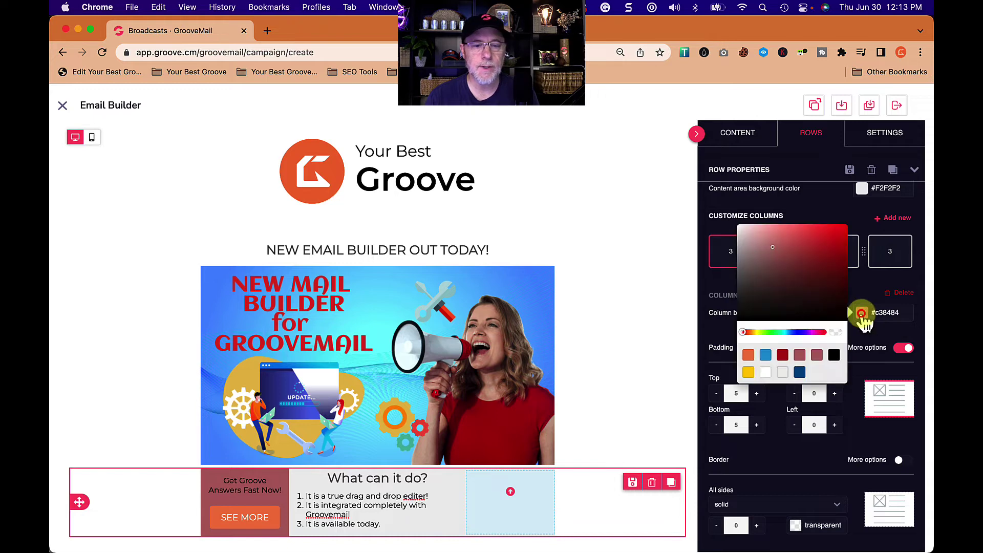
left_click(835, 334)
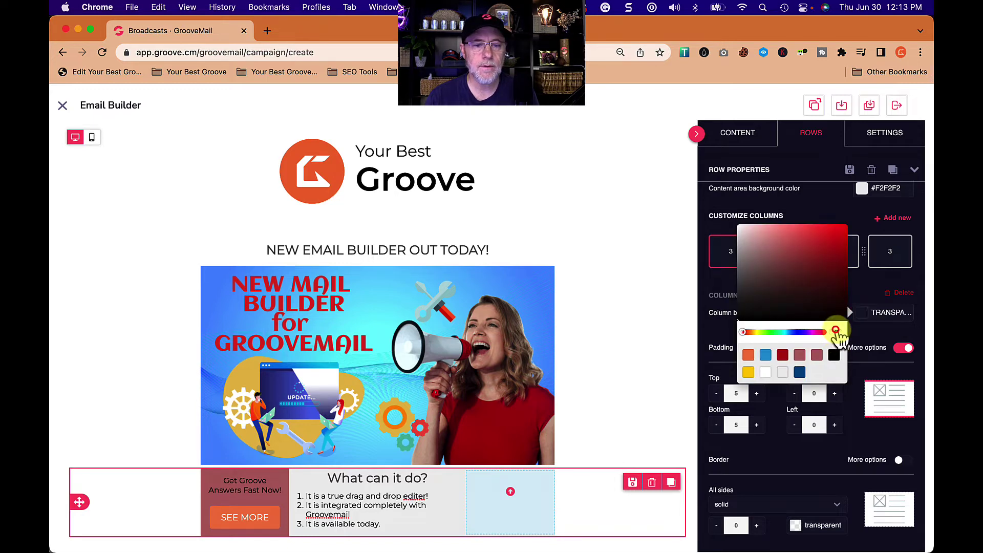
left_click(869, 287)
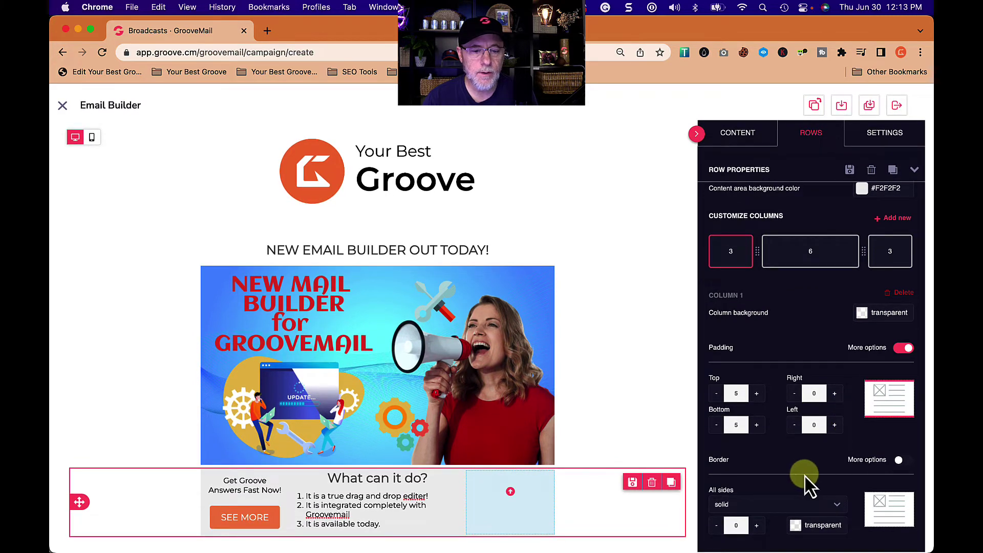
- Give the first column a solid border of width 5
left_click(834, 504)
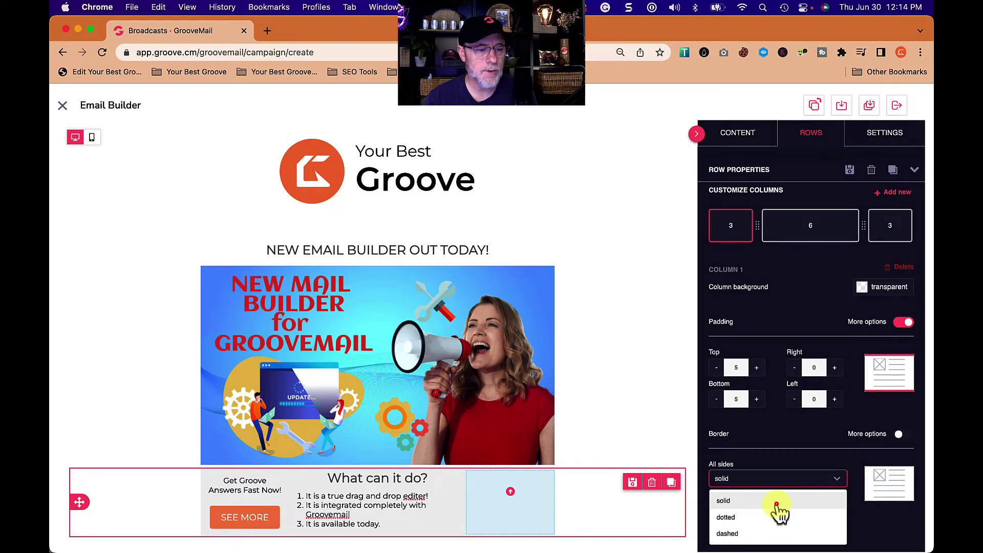
left_click(777, 503)
left_click(756, 524)
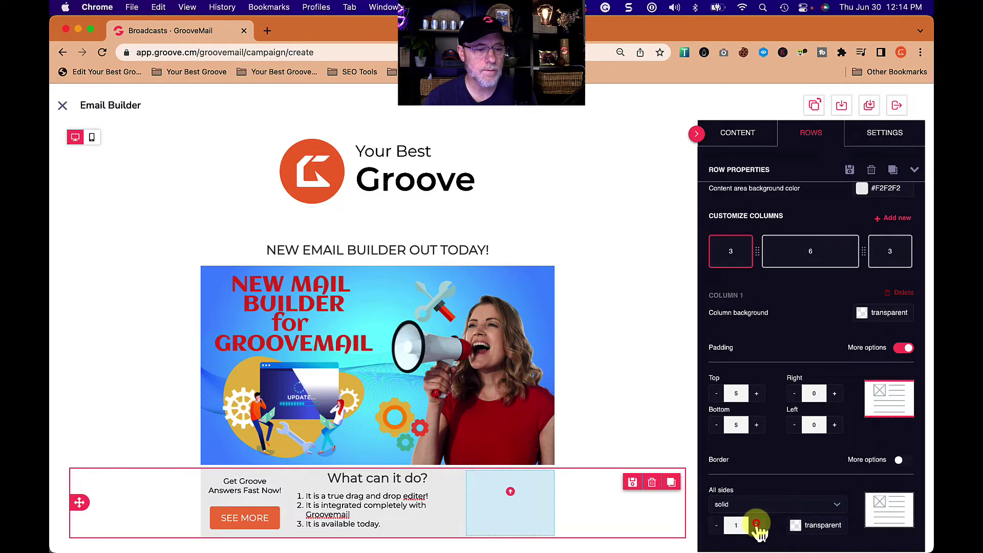
left_click(757, 524)
left_click(756, 525)
left_click(757, 525)
left_click(757, 524)
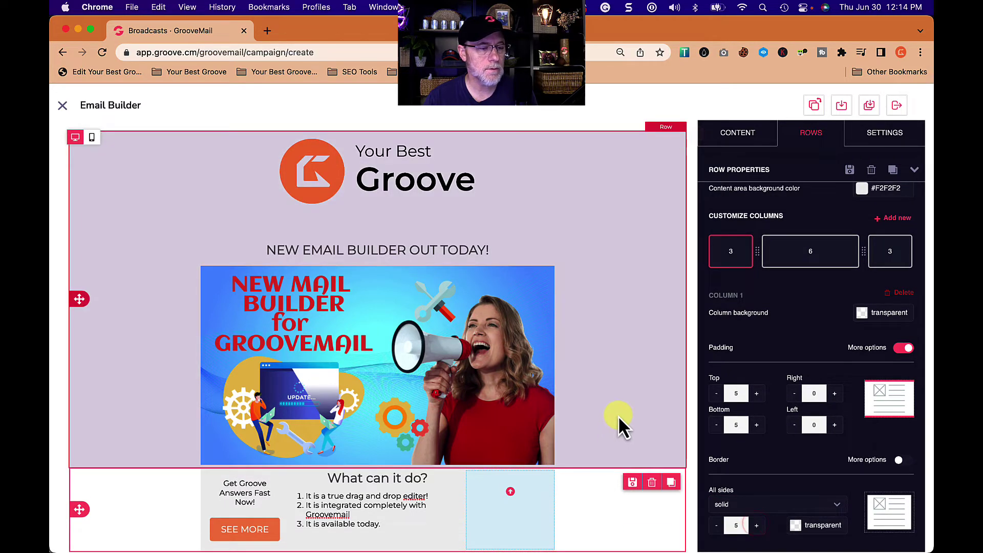
- Select the bottom row's empty third column and bring up the content blocks
left_click(635, 416)
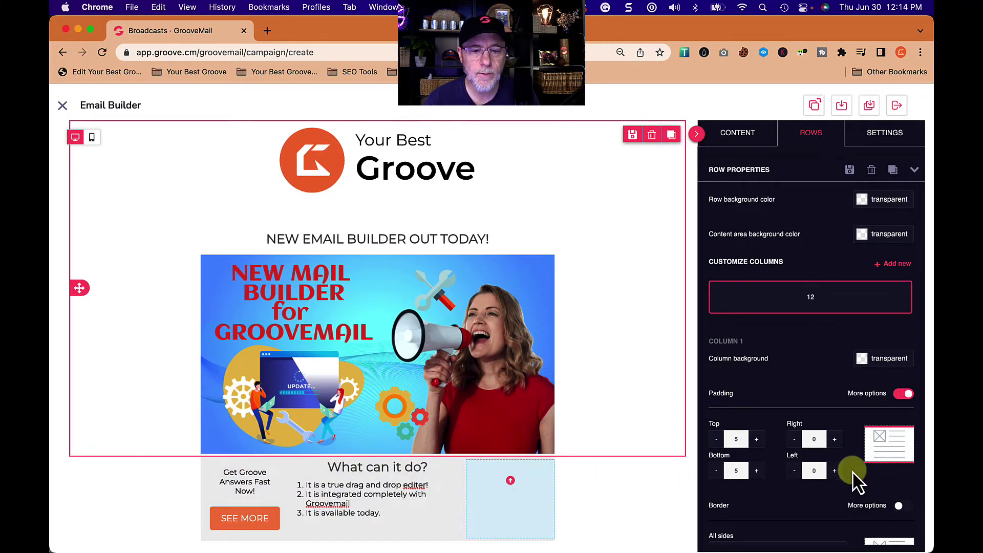
scroll(849, 484, "up", 1)
scroll(830, 391, "down", 2)
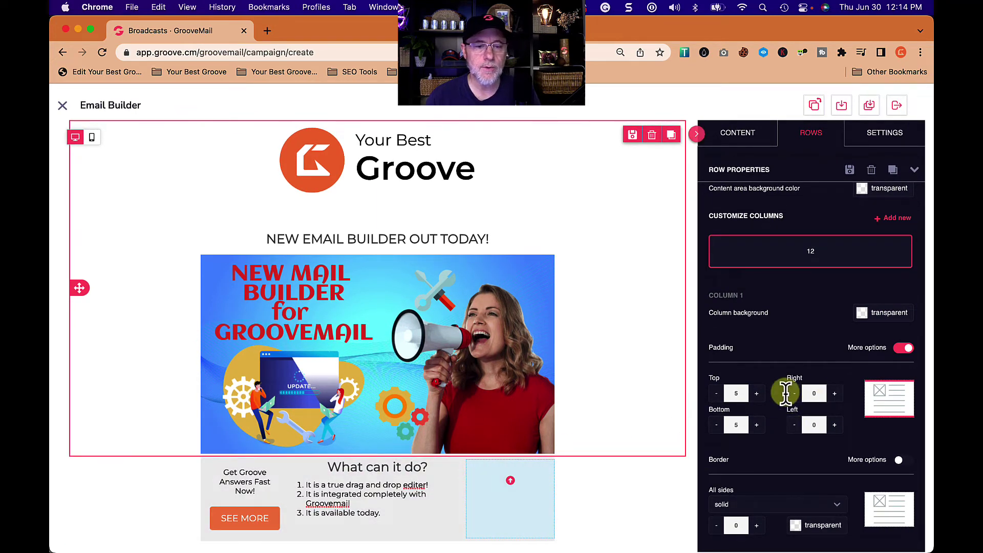
scroll(794, 352, "up", 2)
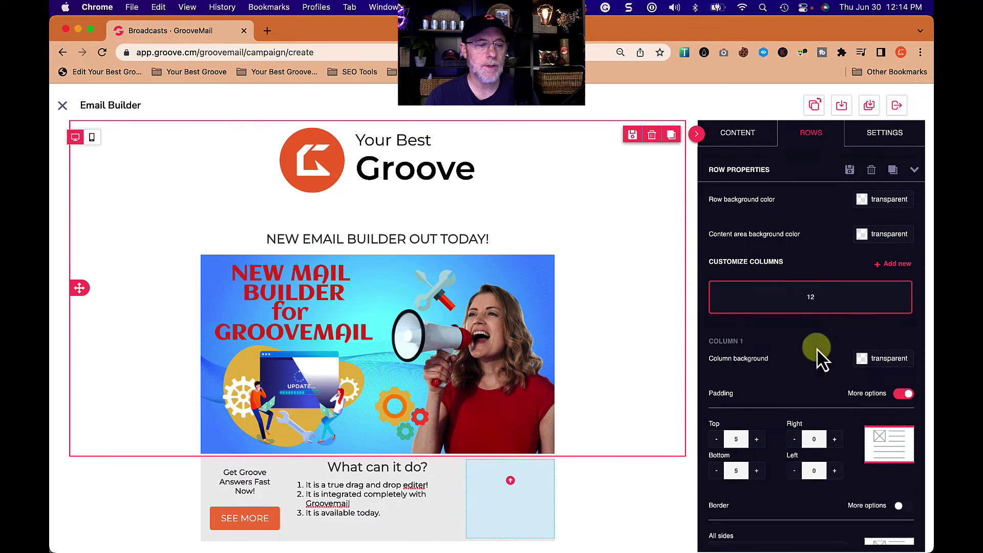
left_click(622, 490)
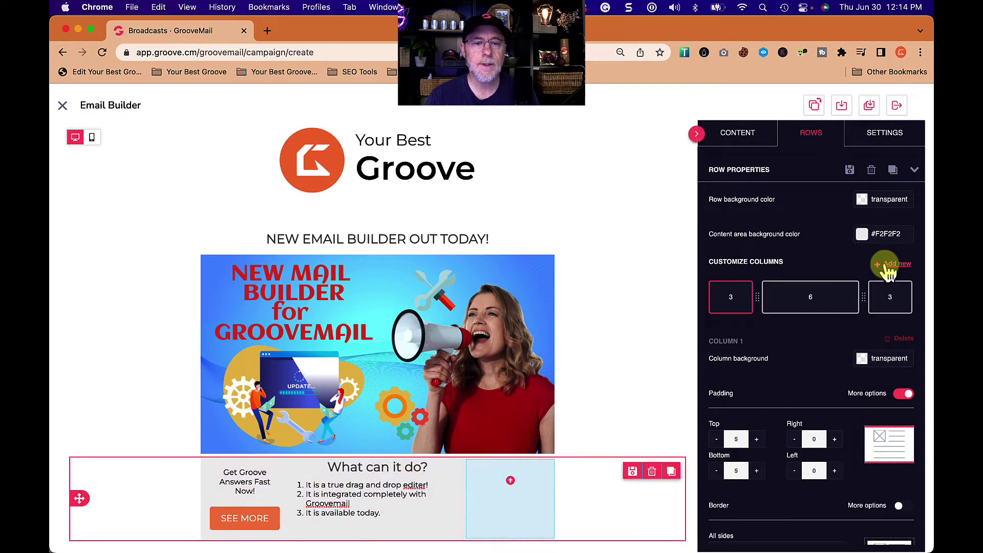
left_click(863, 234)
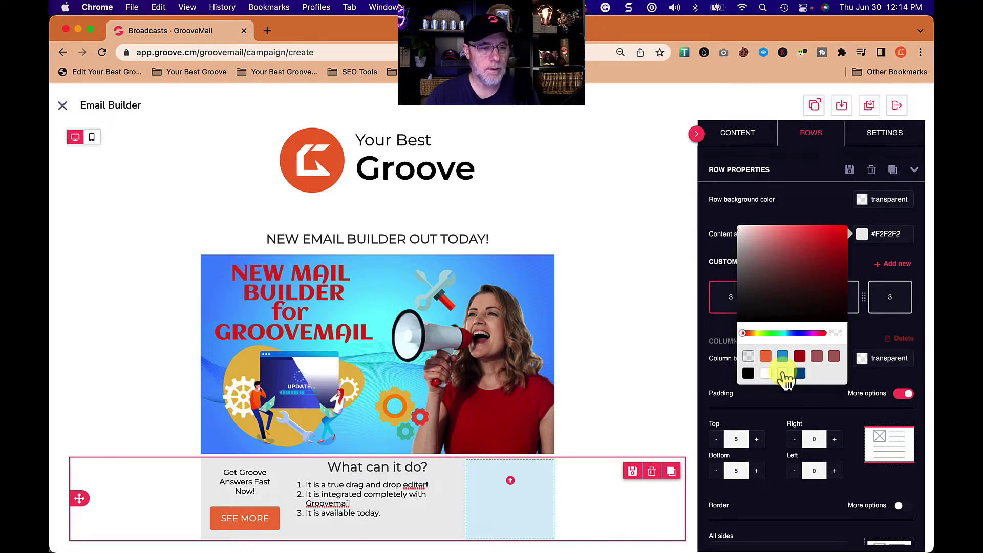
left_click(821, 207)
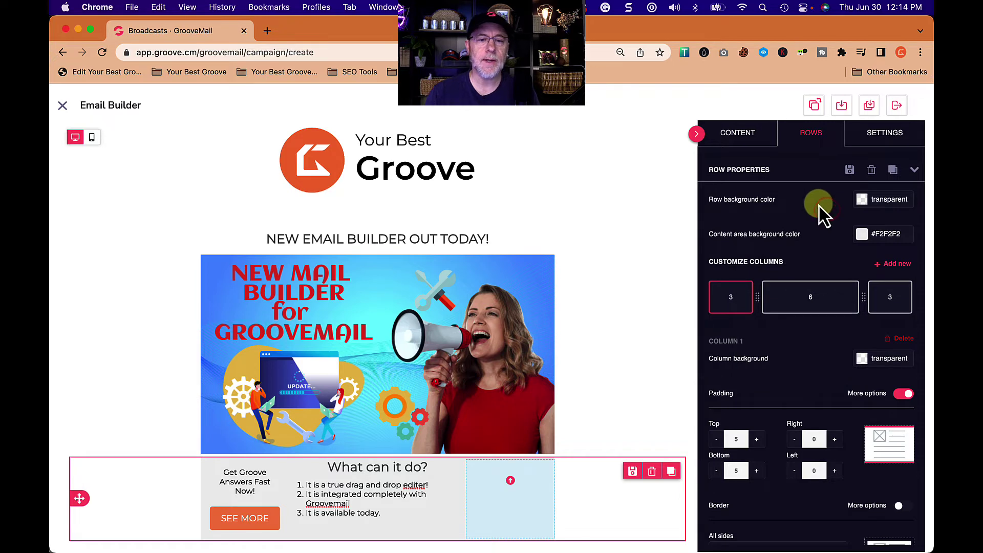
left_click(530, 502)
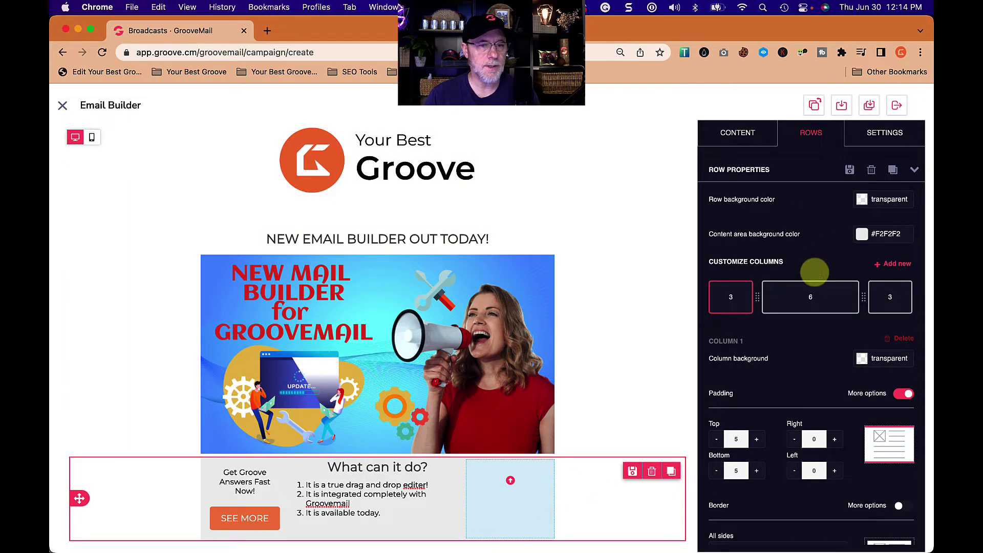
left_click(744, 135)
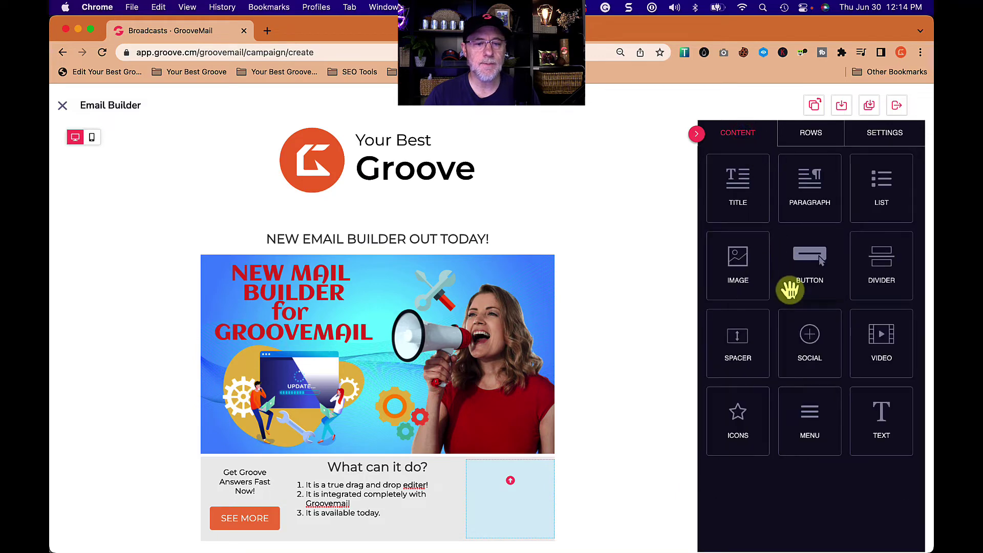
- Add a Social icons block to the empty column and edit the Facebook, Twitter, Instagram and LinkedIn URLs
left_click_drag(810, 339, 534, 504)
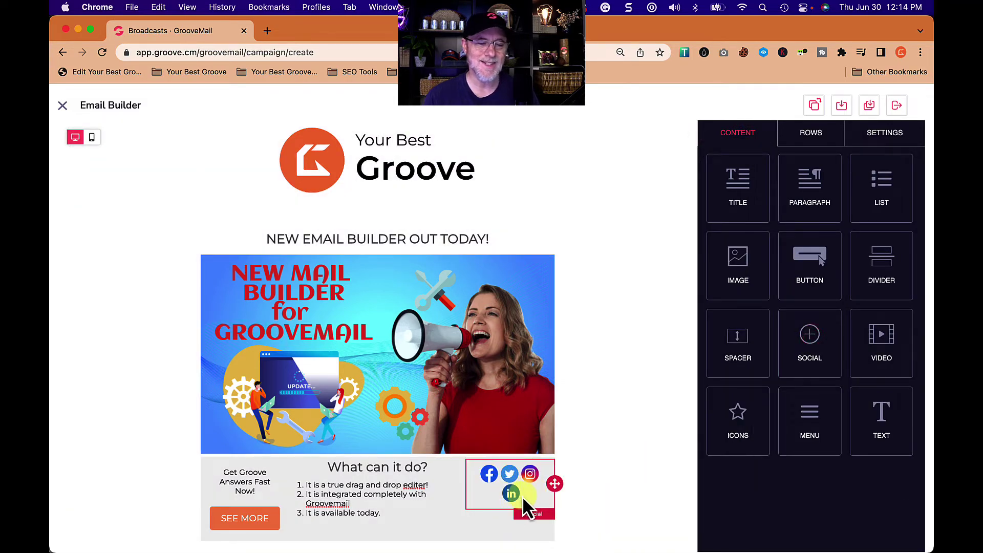
left_click(539, 501)
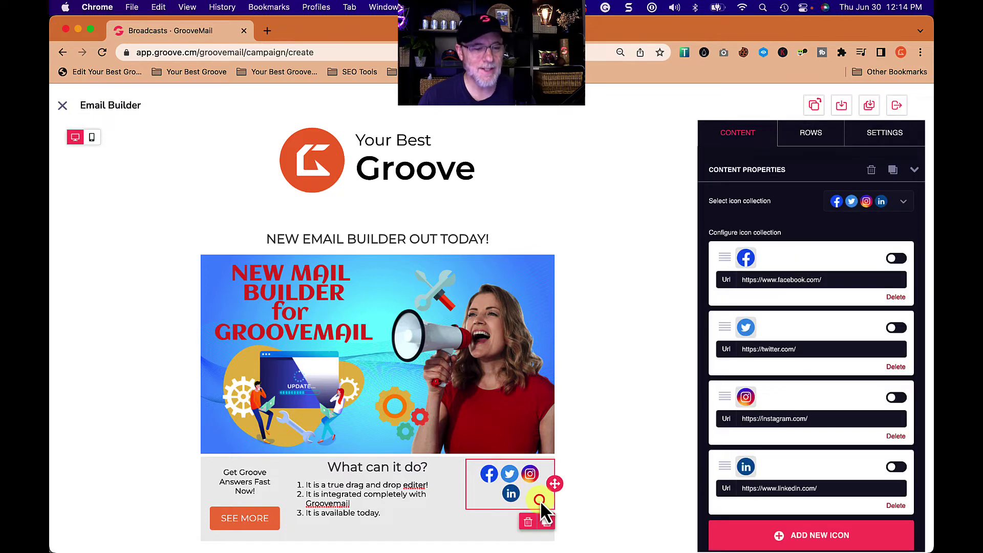
left_click(847, 278)
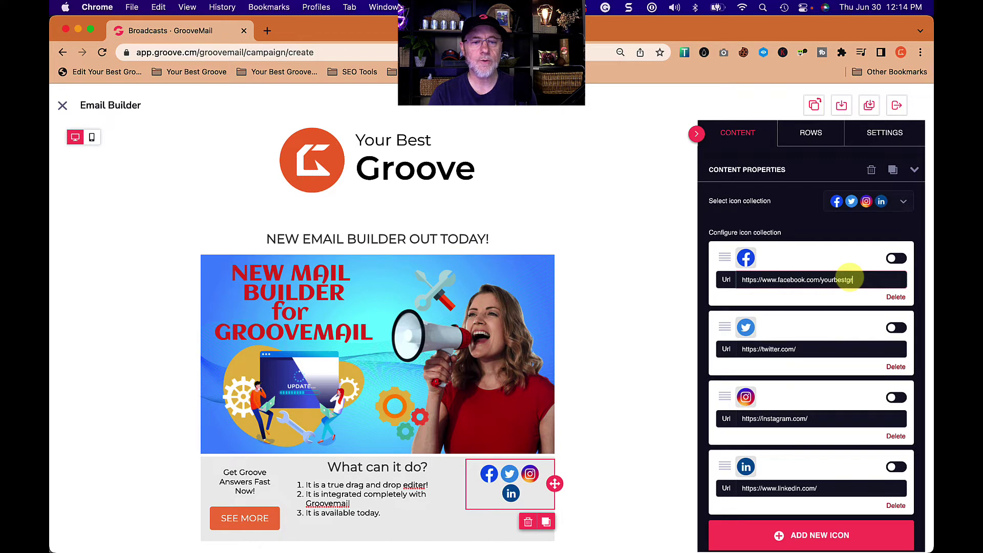
left_click(833, 349)
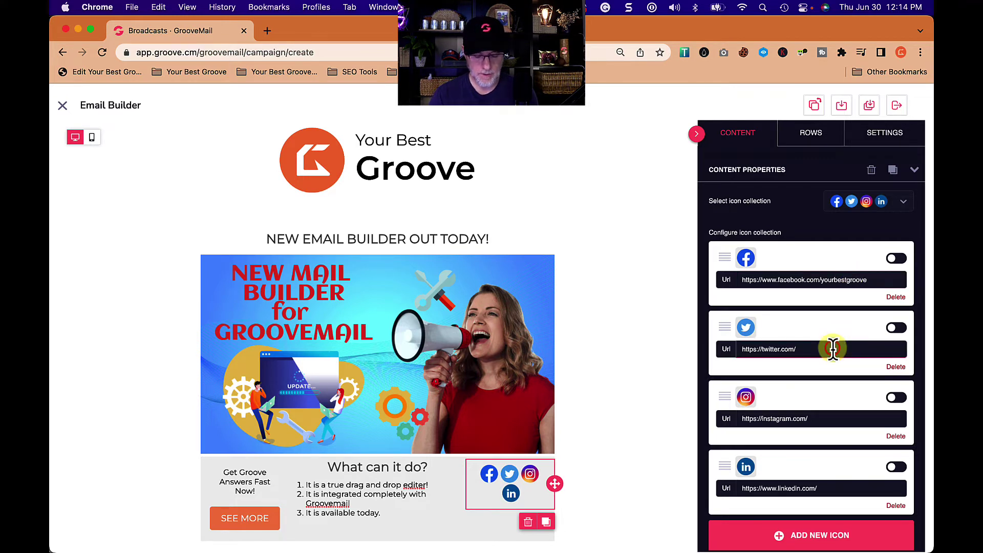
type("you")
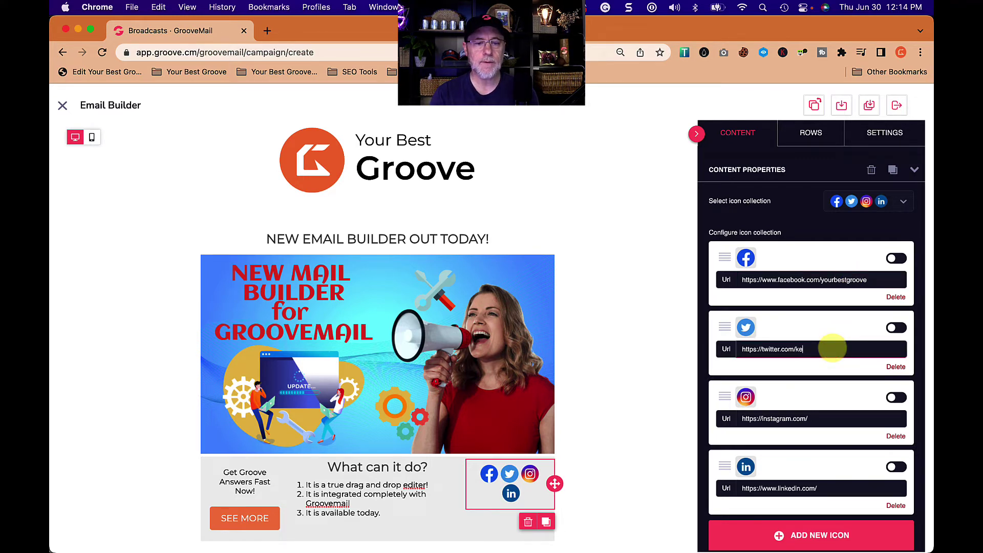
left_click(841, 420)
type("yourbestgroove")
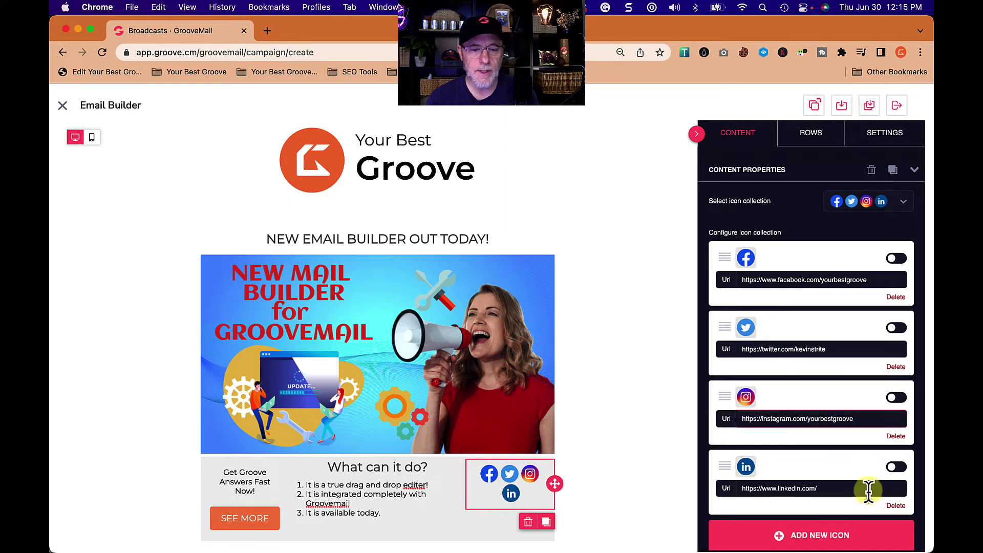
left_click(862, 489)
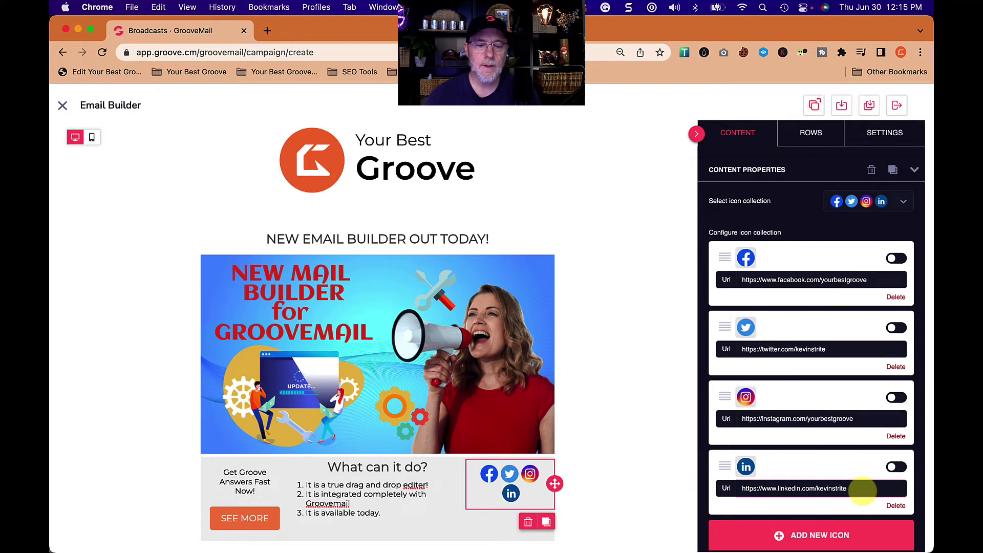
- Turn on title and alt text for the LinkedIn, Instagram, Twitter and Facebook icons
left_click(896, 467)
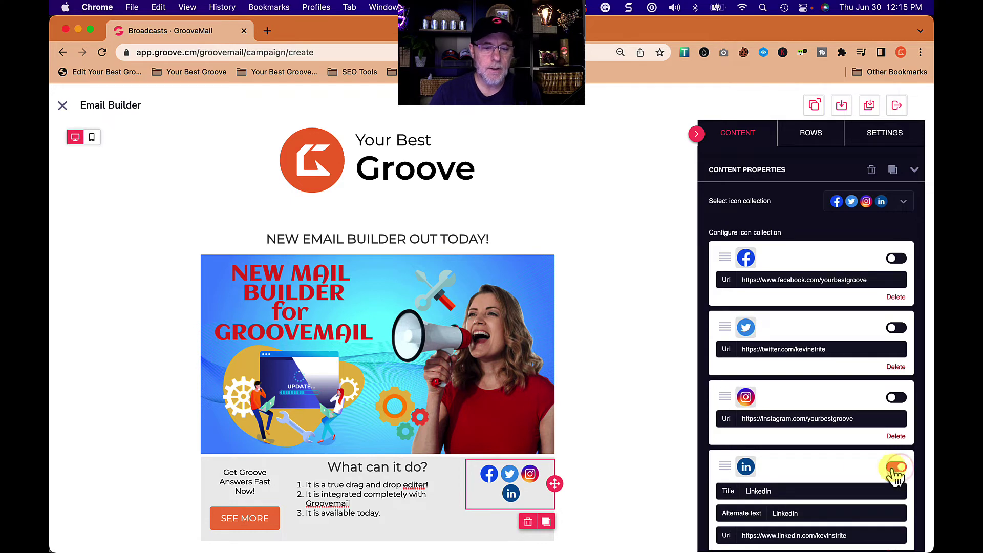
scroll(856, 473, "down", 3)
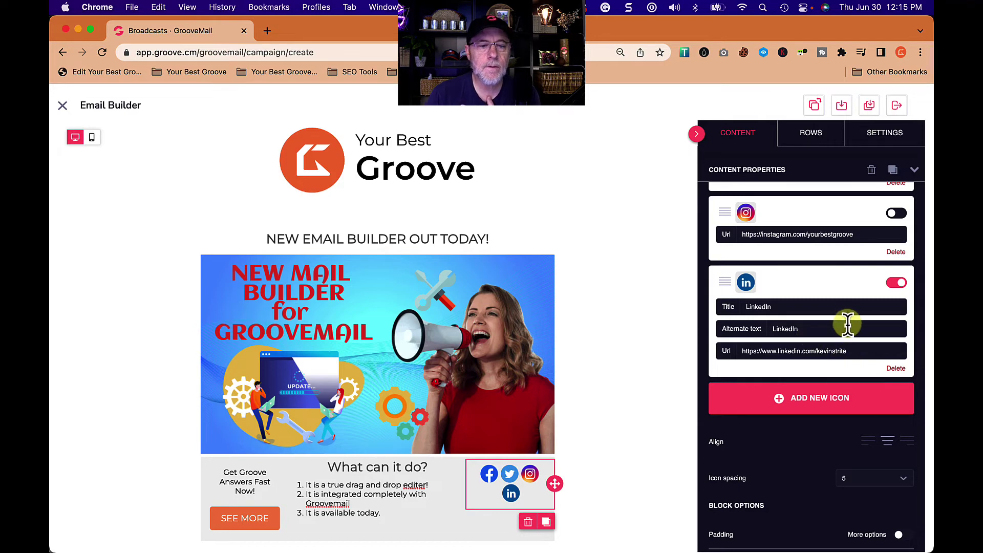
scroll(874, 310, "up", 2)
left_click(897, 304)
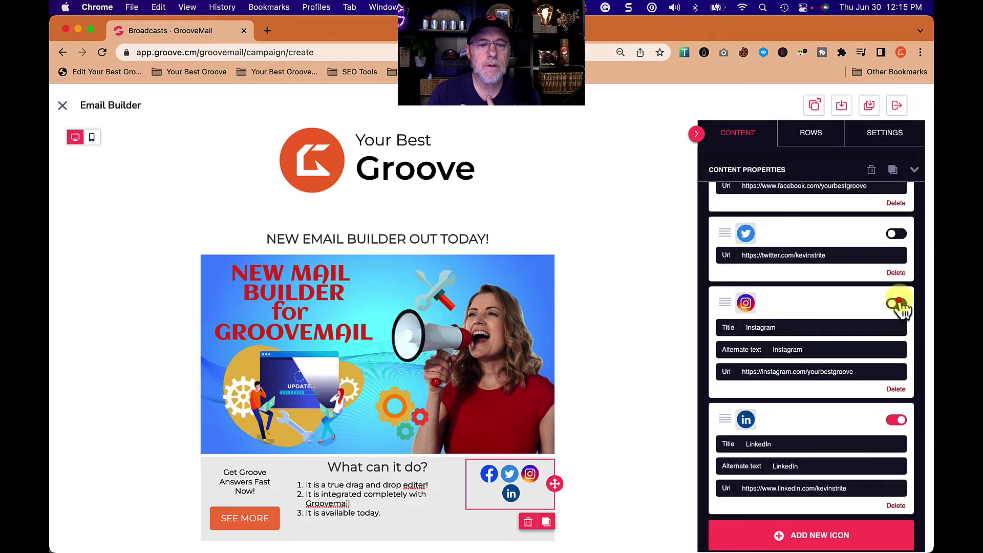
left_click(896, 234)
scroll(877, 284, "up", 3)
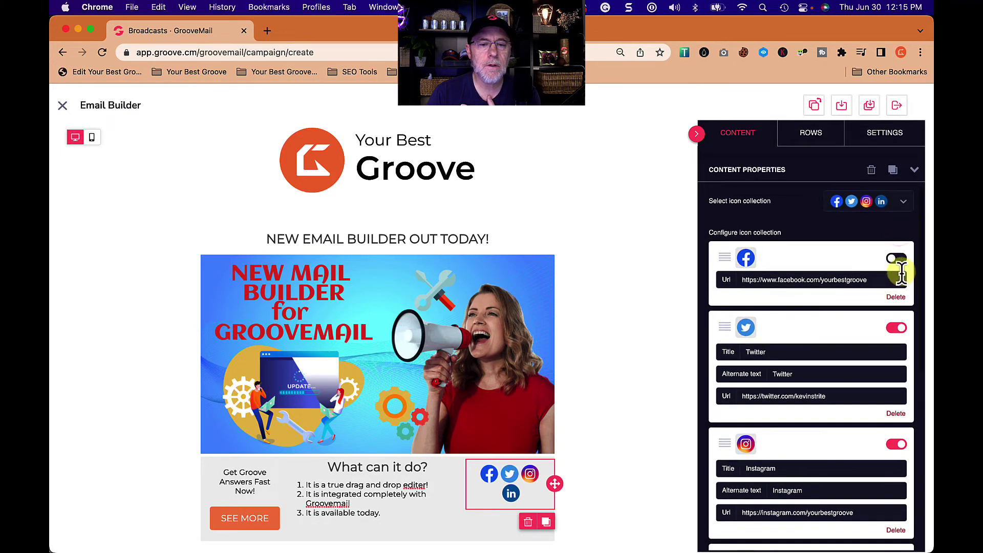
left_click(895, 259)
scroll(856, 361, "down", 8)
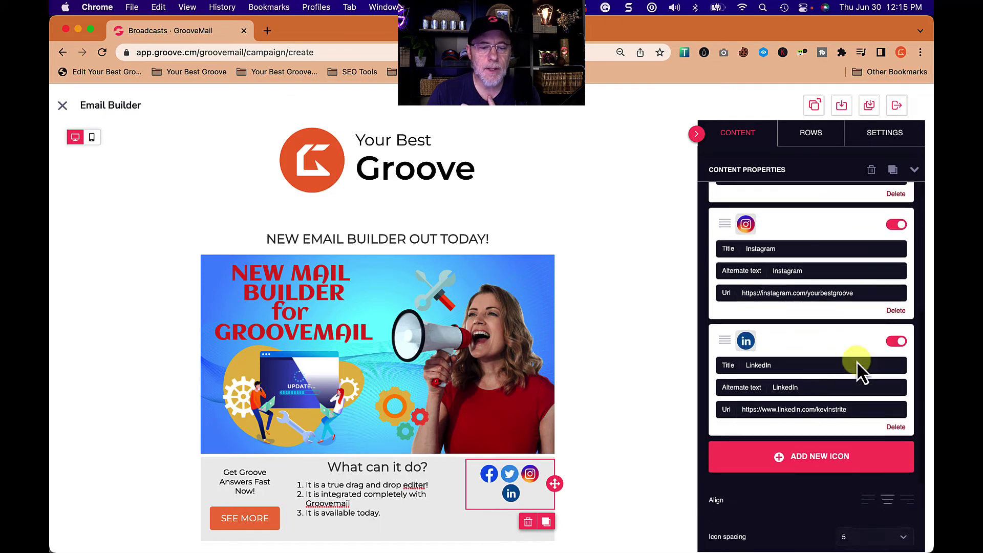
scroll(807, 405, "up", 8)
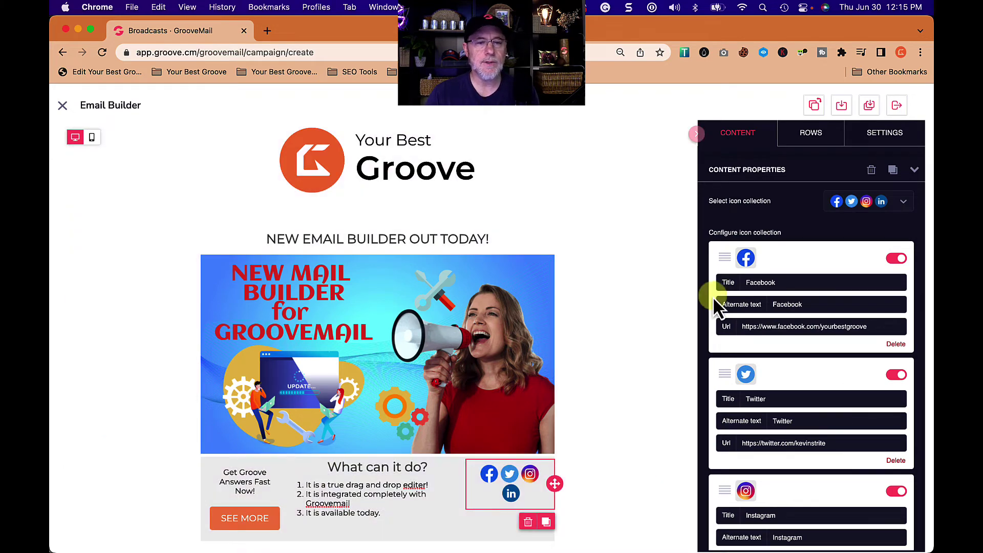
- Place divider blocks below the promo image and below the logo
left_click(736, 135)
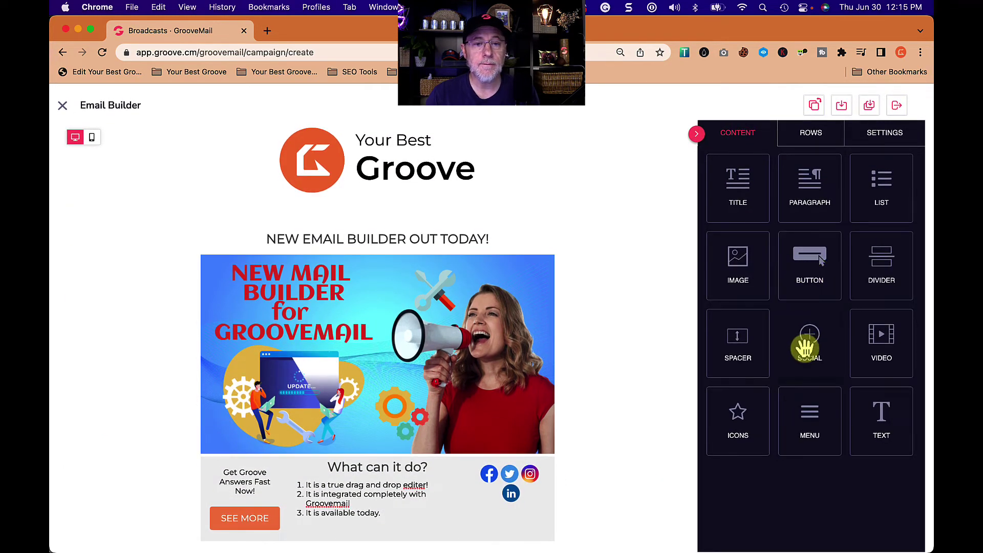
left_click_drag(873, 261, 353, 448)
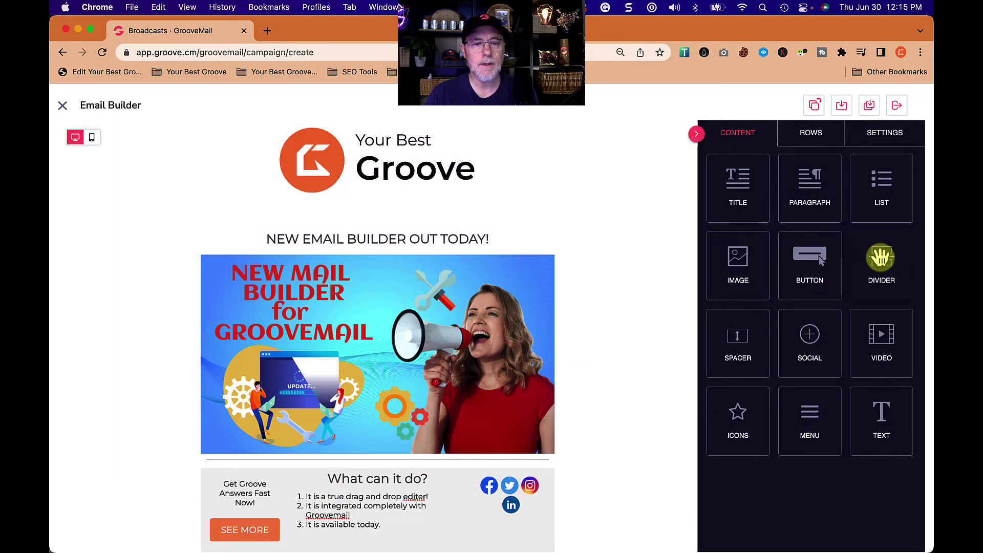
left_click_drag(891, 264, 482, 214)
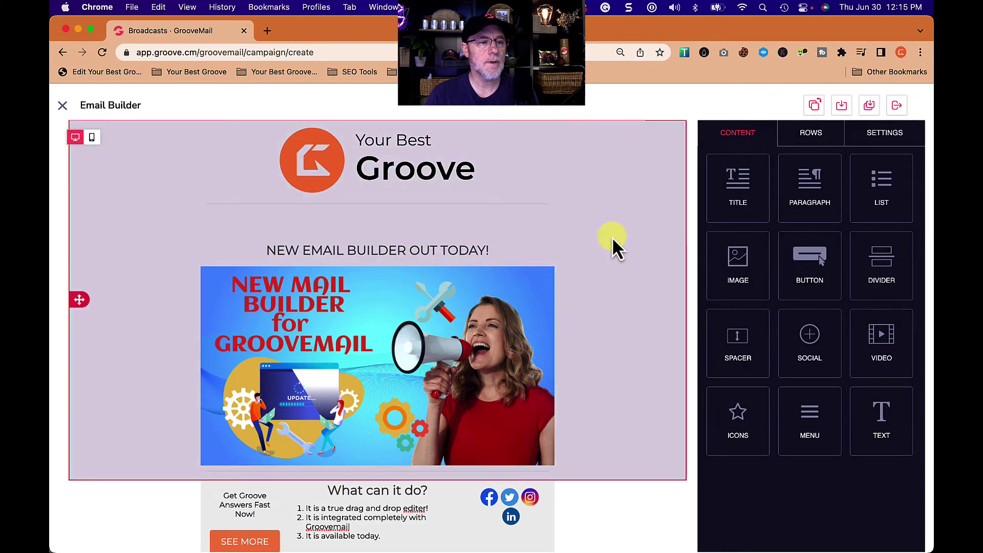
scroll(609, 307, "down", 1)
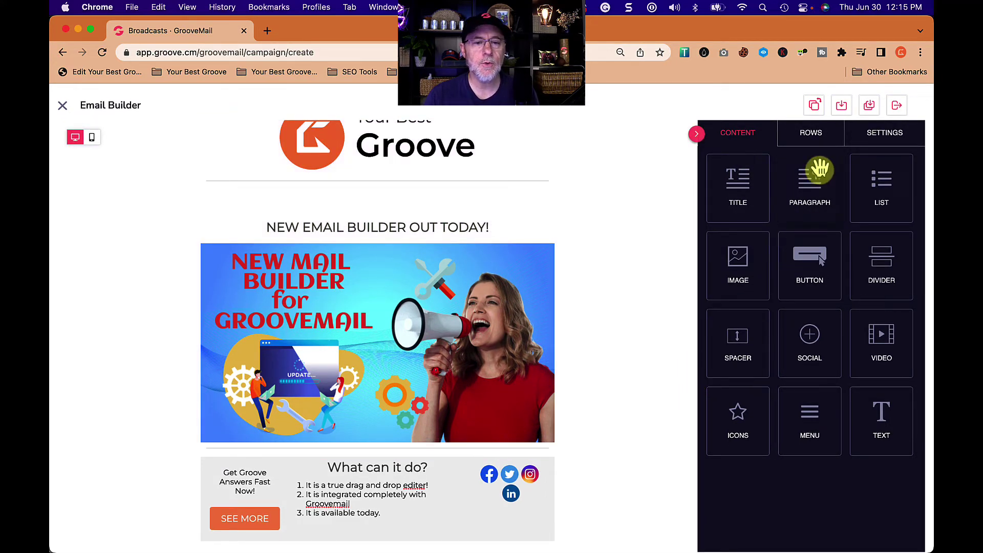
- Add a 1:4 two-column row below the content row with an image block in its narrow column
left_click(818, 135)
scroll(854, 373, "down", 2)
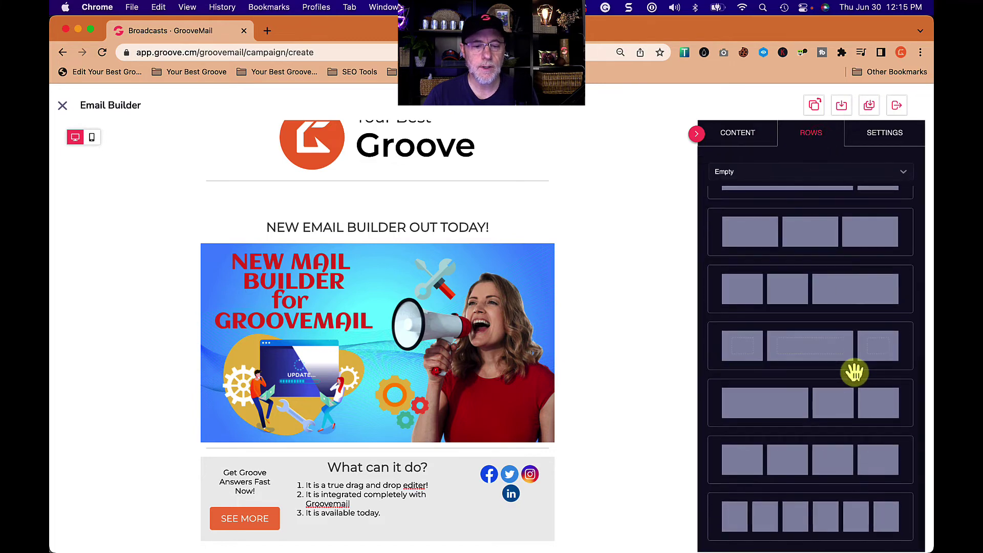
scroll(854, 373, "up", 5)
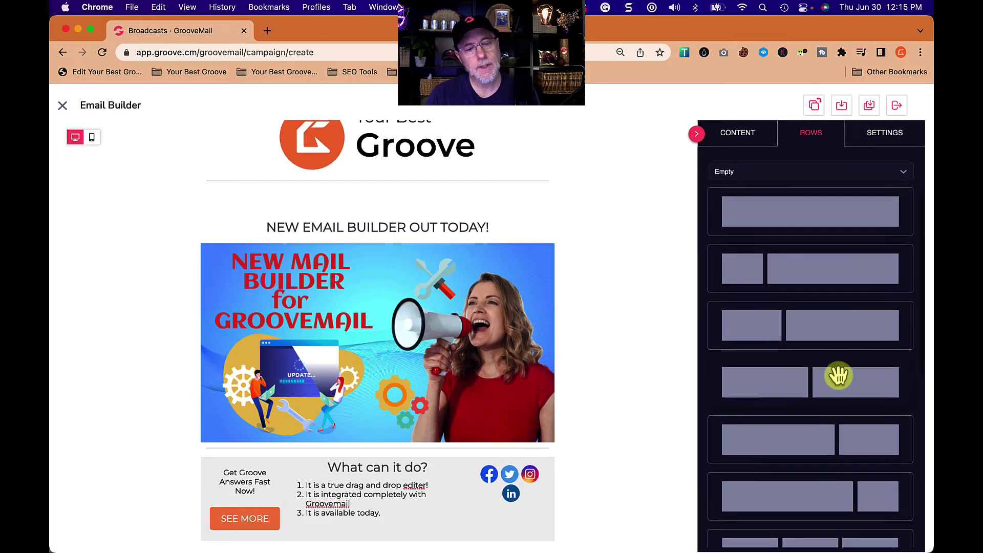
left_click_drag(810, 276, 453, 540)
scroll(447, 454, "down", 2)
left_click(262, 521)
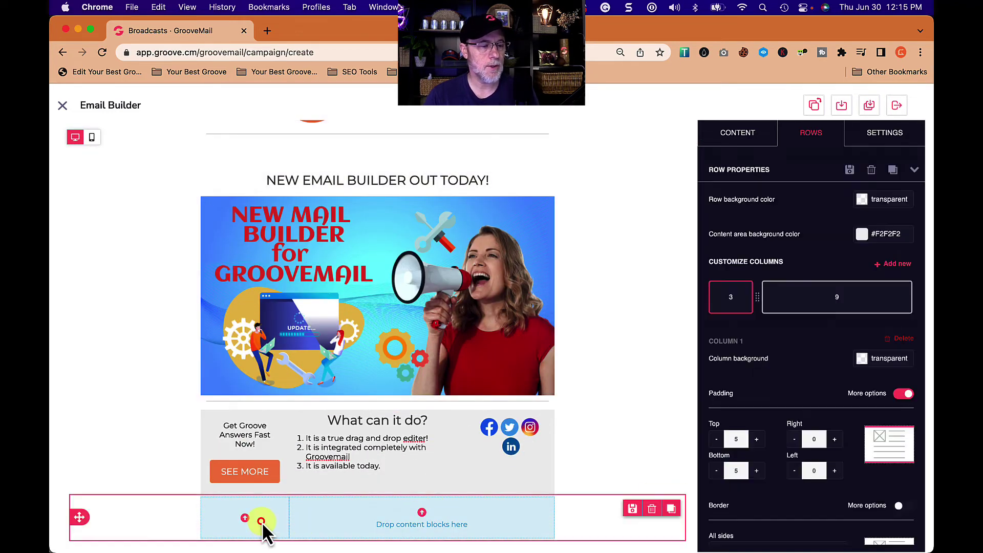
left_click(739, 134)
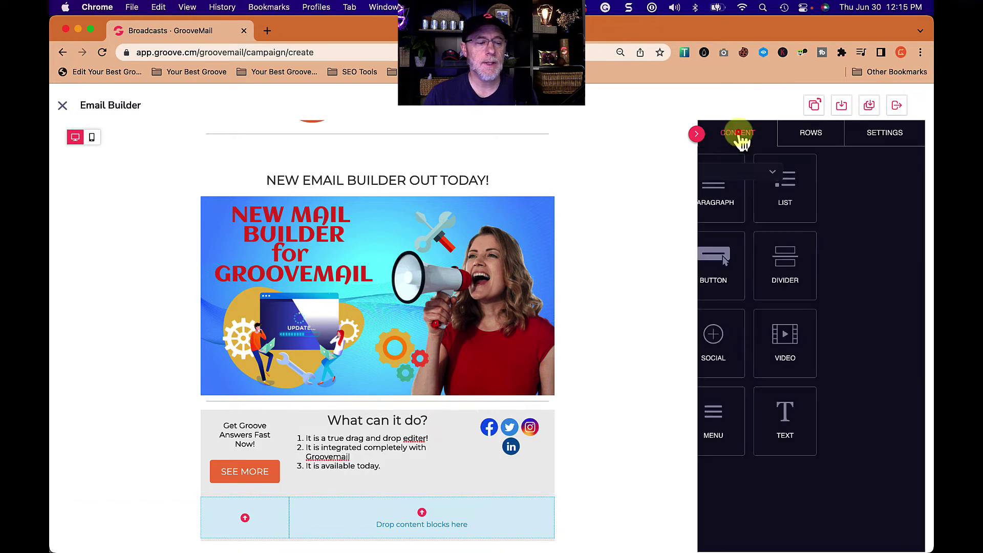
left_click_drag(745, 276, 265, 534)
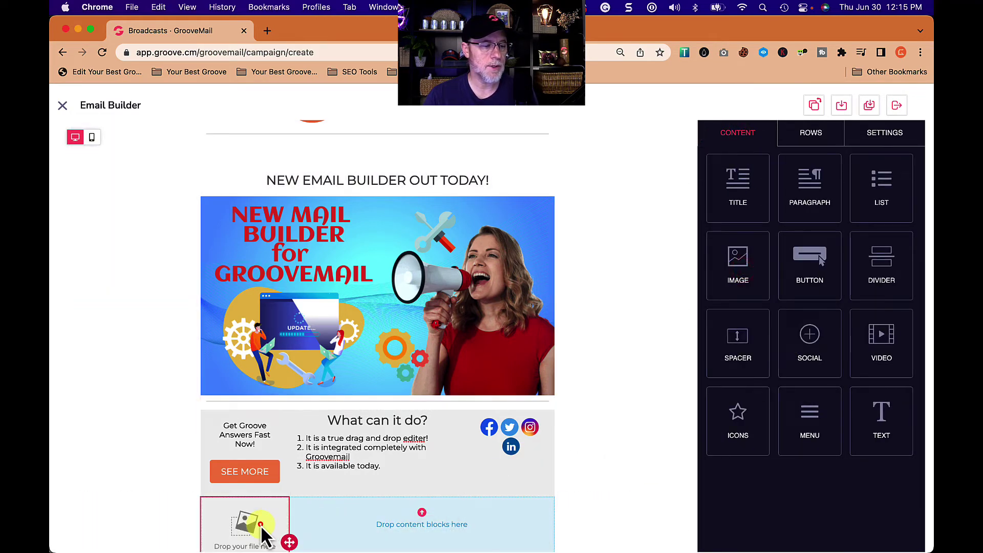
- Fill the image block with the round dark number 4 graphic from My Files
left_click(741, 308)
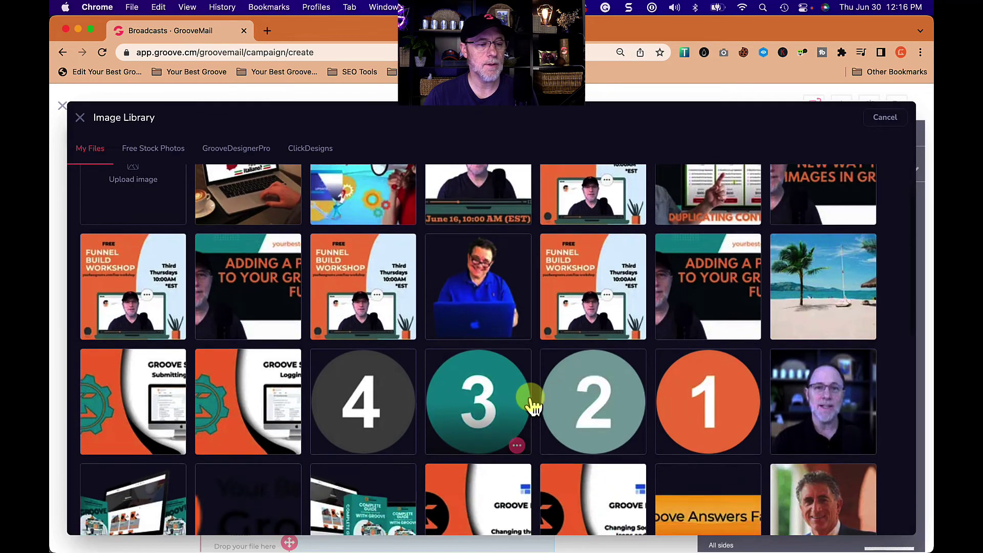
scroll(532, 404, "down", 10)
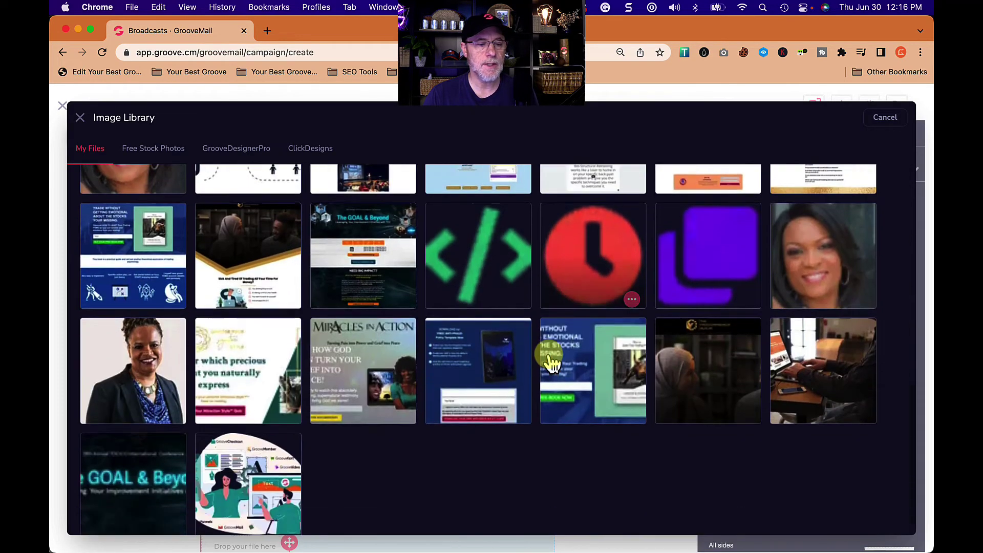
scroll(552, 363, "down", 5)
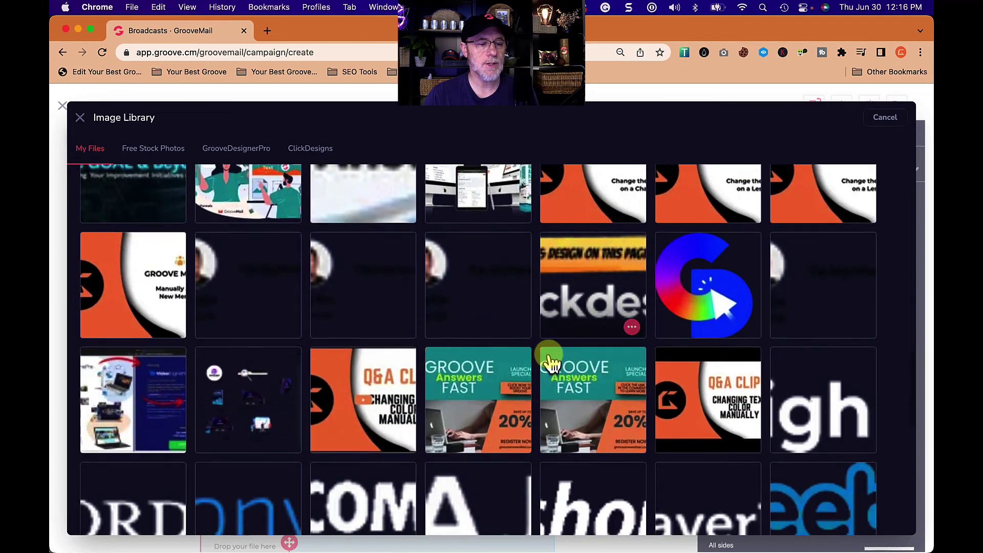
scroll(552, 363, "down", 8)
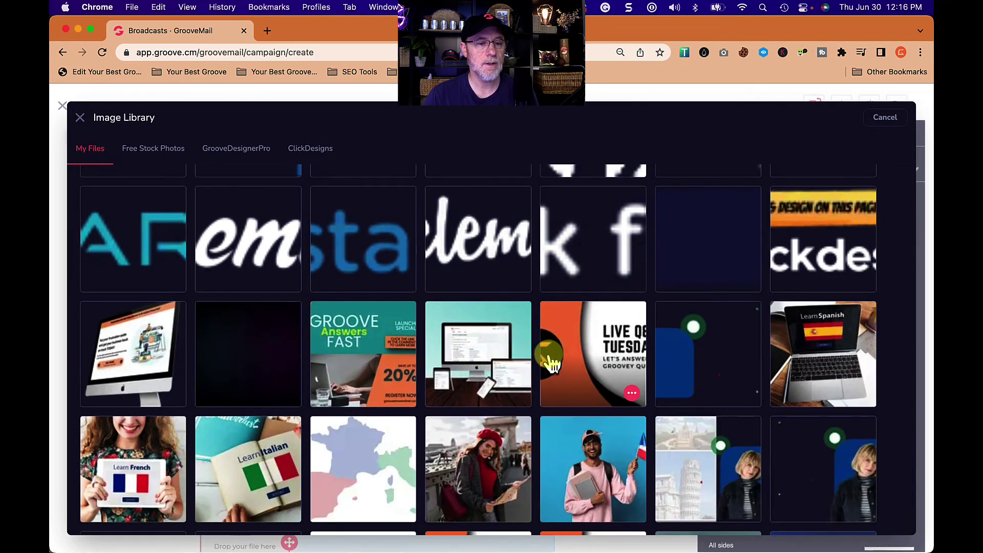
scroll(551, 363, "up", 20)
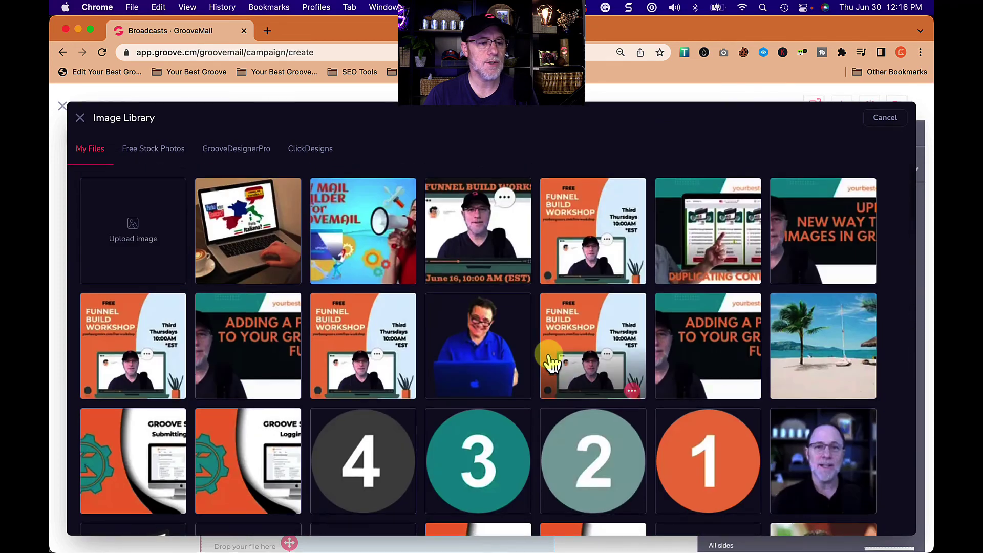
left_click(377, 458)
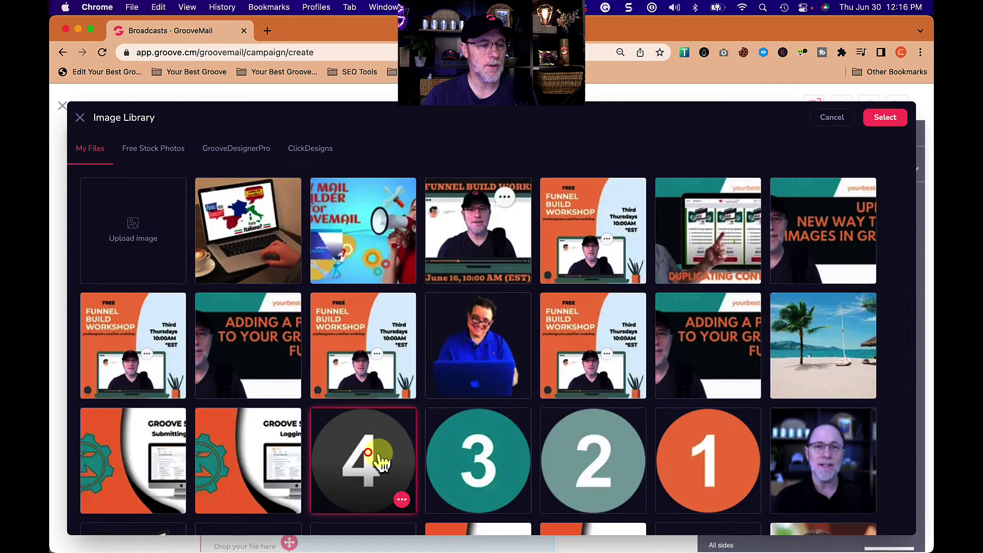
left_click(877, 119)
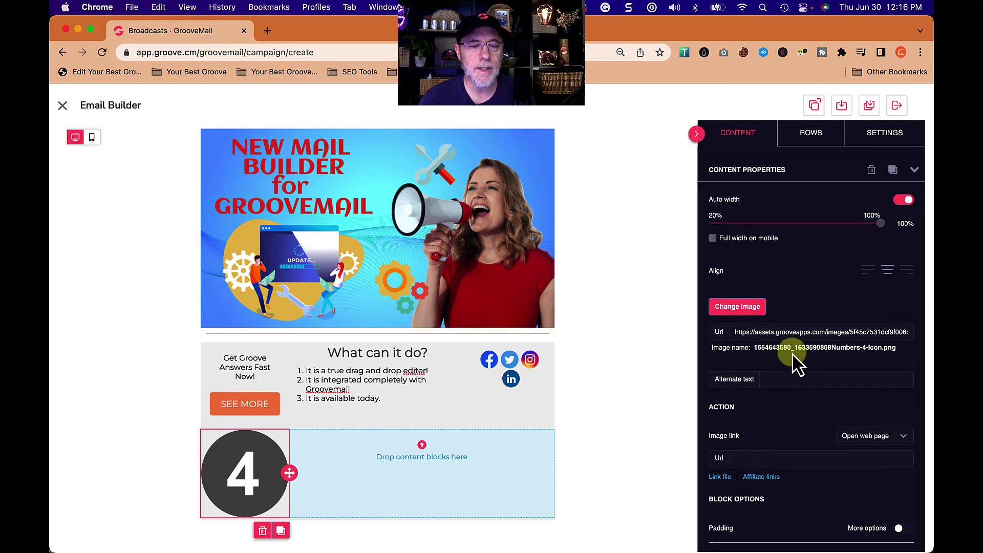
- Link the 4 image to Send email with subject 'I checked it out' and body 'Here is my note'
scroll(799, 404, "down", 3)
left_click(901, 372)
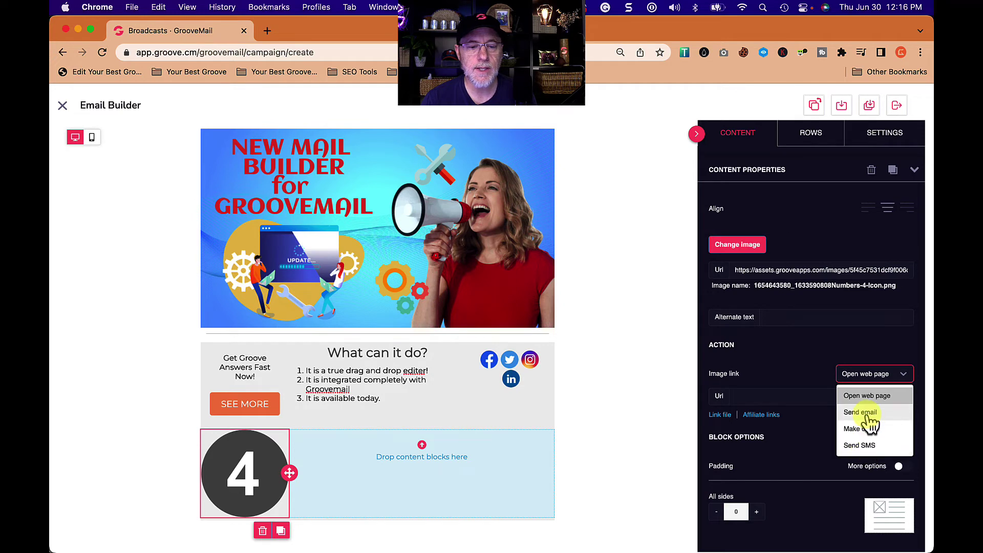
left_click(867, 414)
left_click(797, 397)
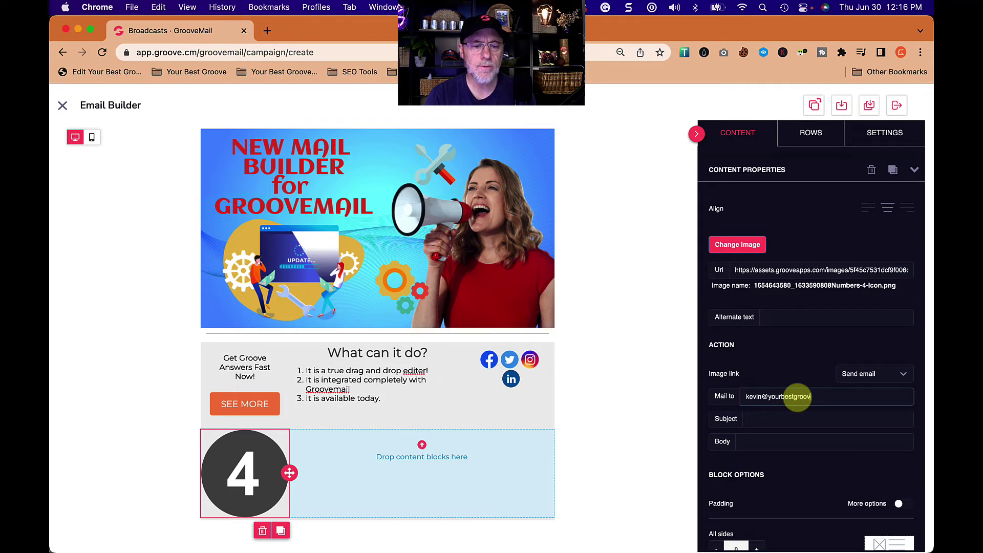
key("Tab")
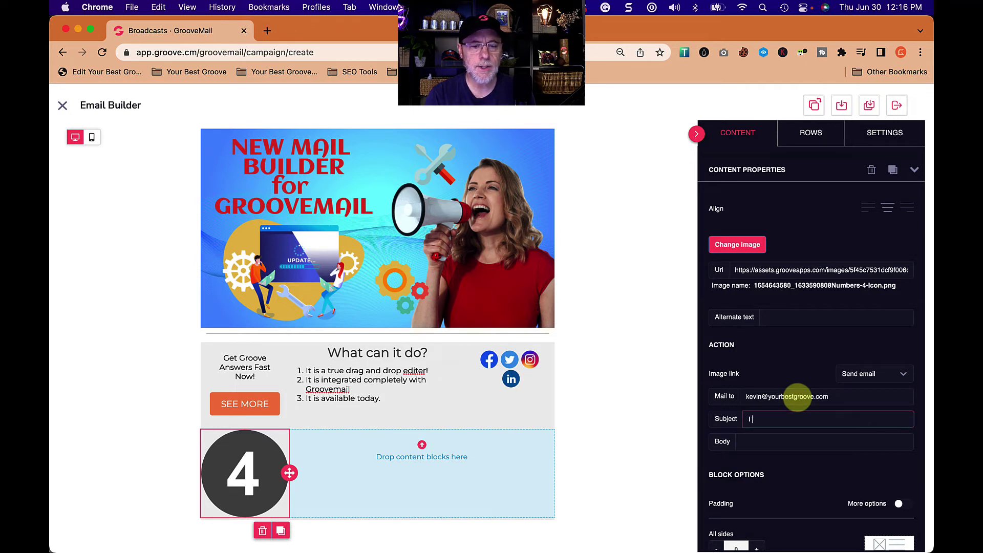
type("I checked it out")
key("Tab")
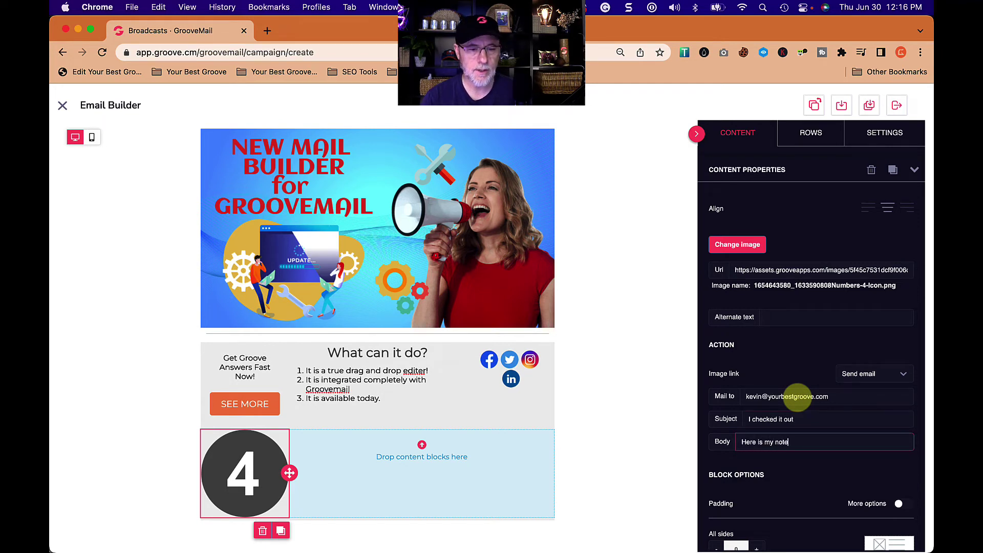
type("Here is my note")
scroll(817, 364, "down", 1)
scroll(818, 359, "up", 4)
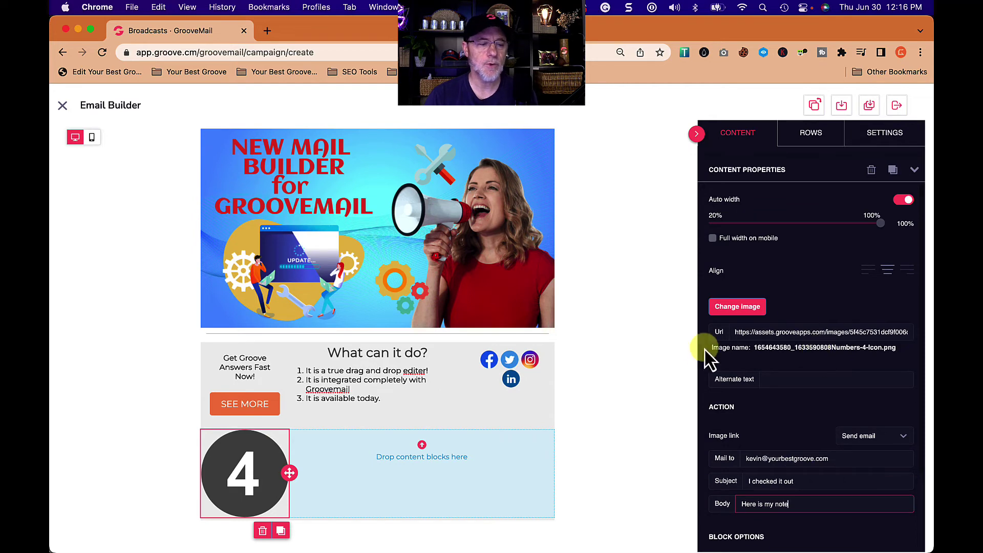
left_click(477, 488)
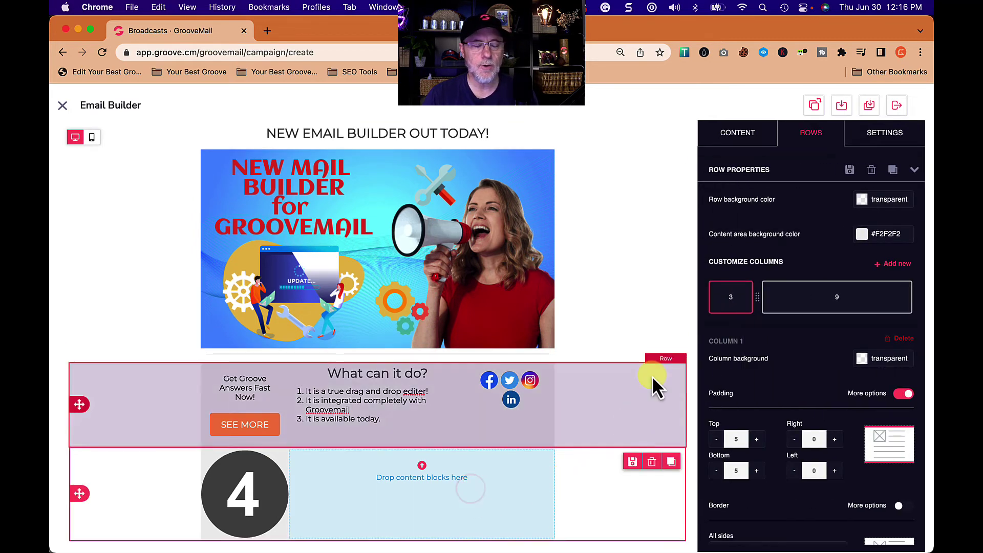
- Add a right-aligned paragraph with the contact's name, Your Best Groove, e-mail address and website
left_click(740, 134)
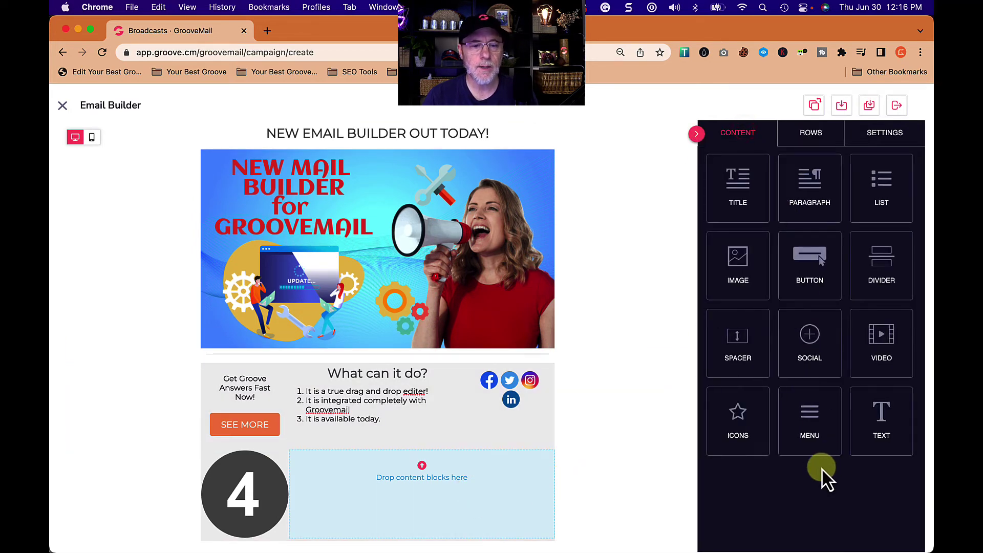
left_click_drag(813, 184, 462, 478)
left_click(416, 463)
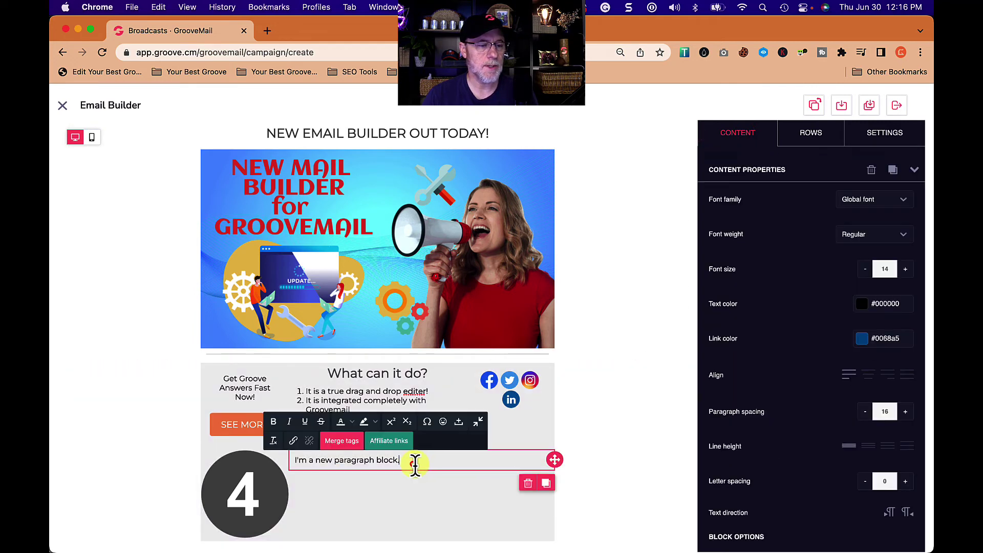
triple_click(450, 460)
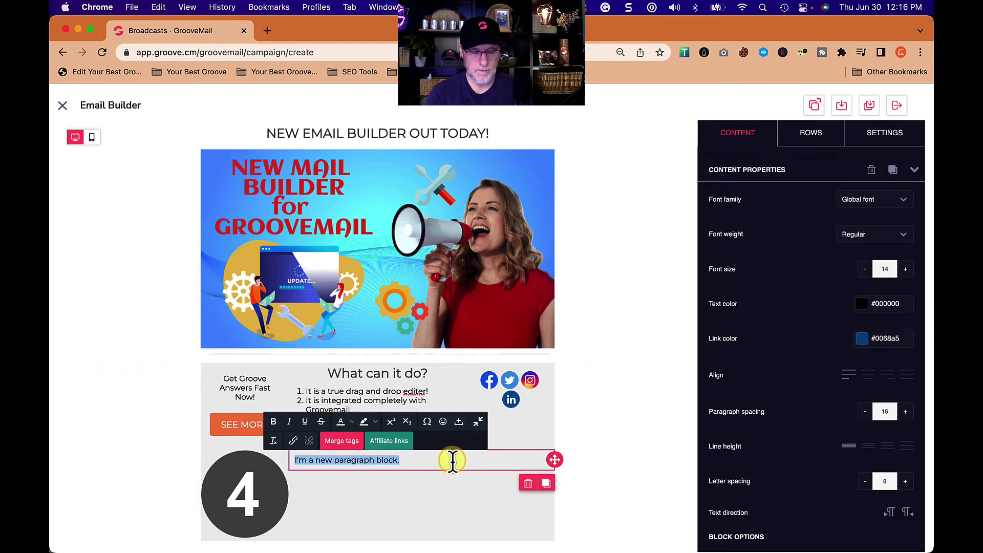
type("Kevin Strite")
key("Return")
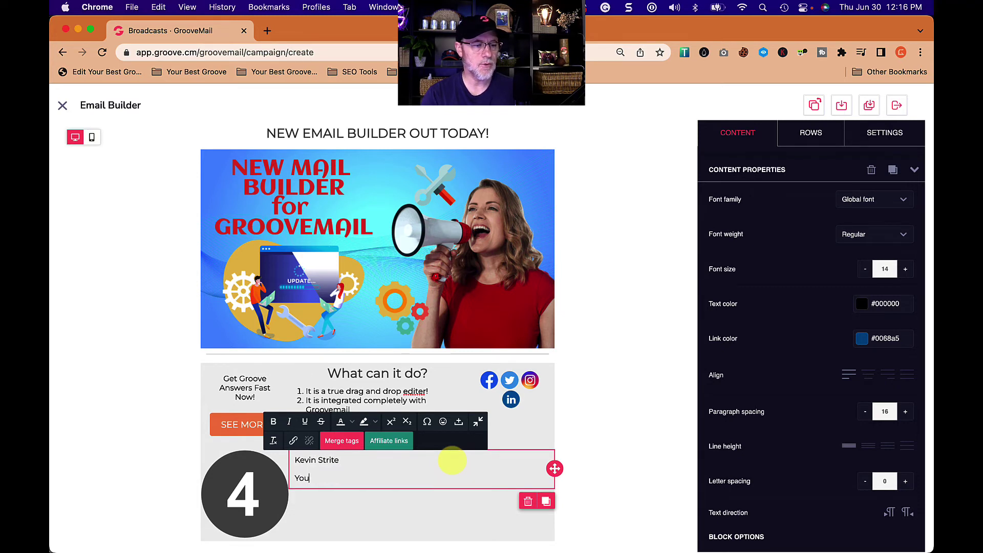
type("Your Best Groove")
key("Return")
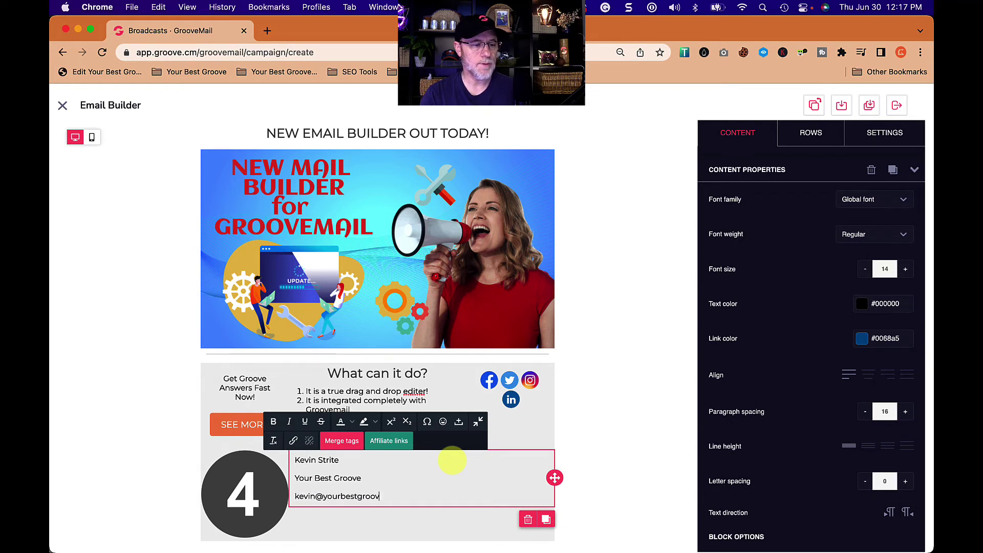
key("Return")
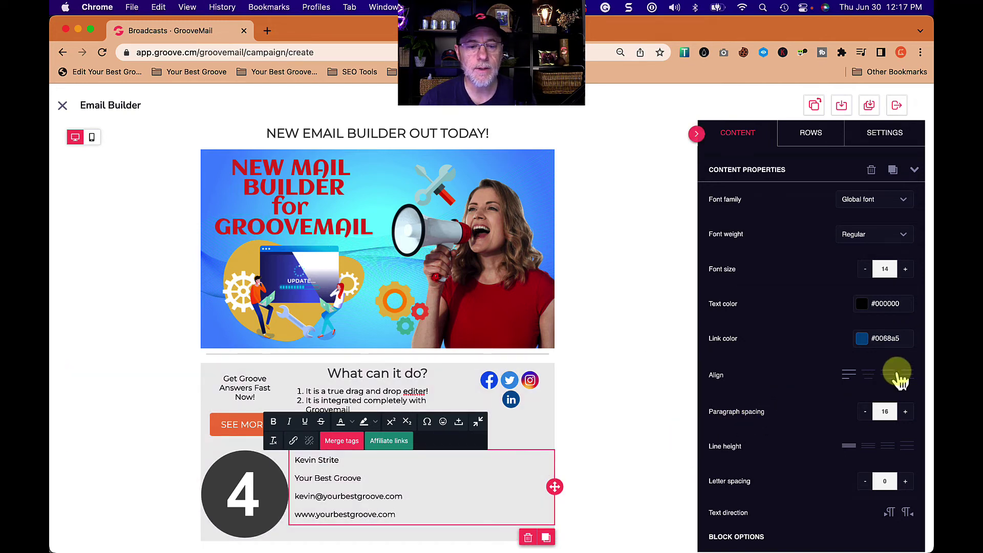
left_click(887, 376)
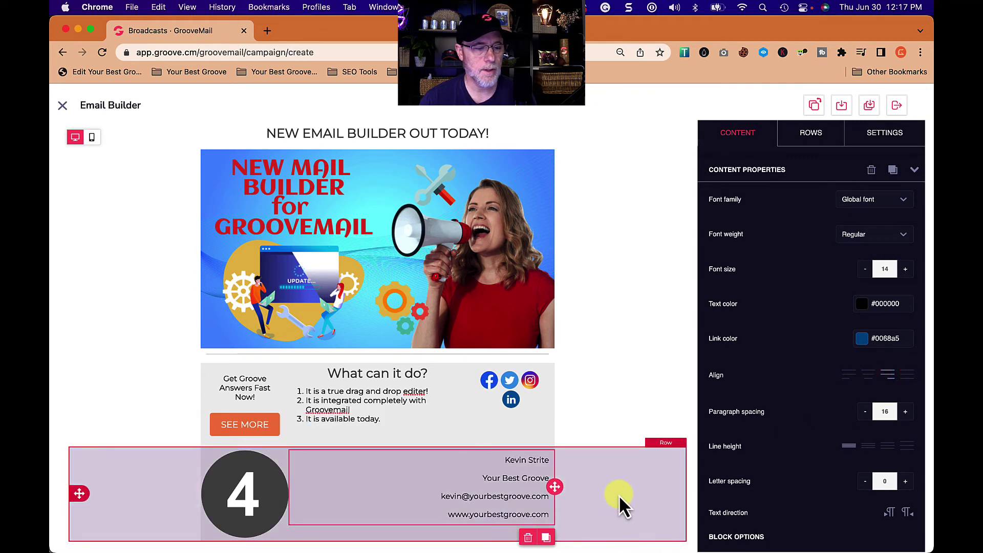
- Give the footer row's first column an orange #f5985e background
left_click(654, 310)
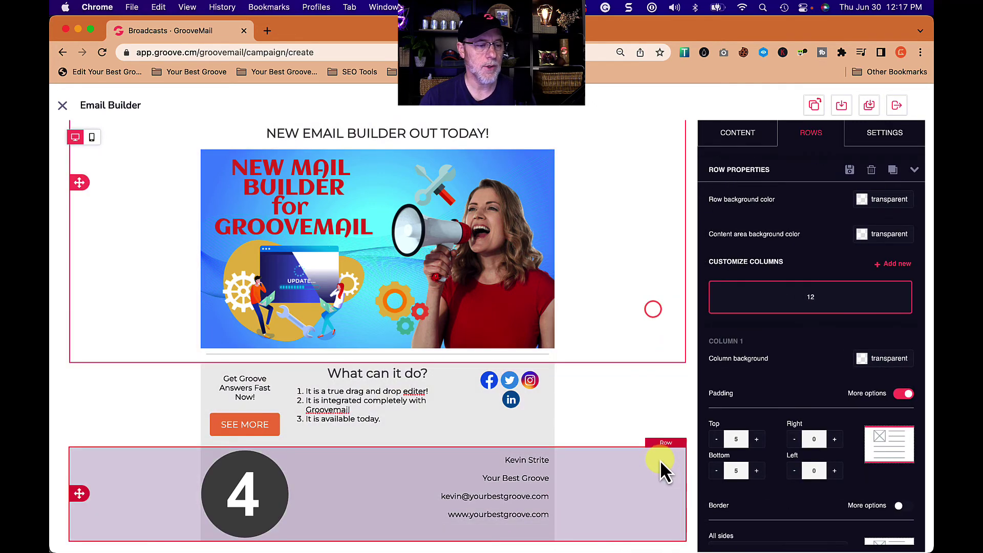
left_click(578, 489)
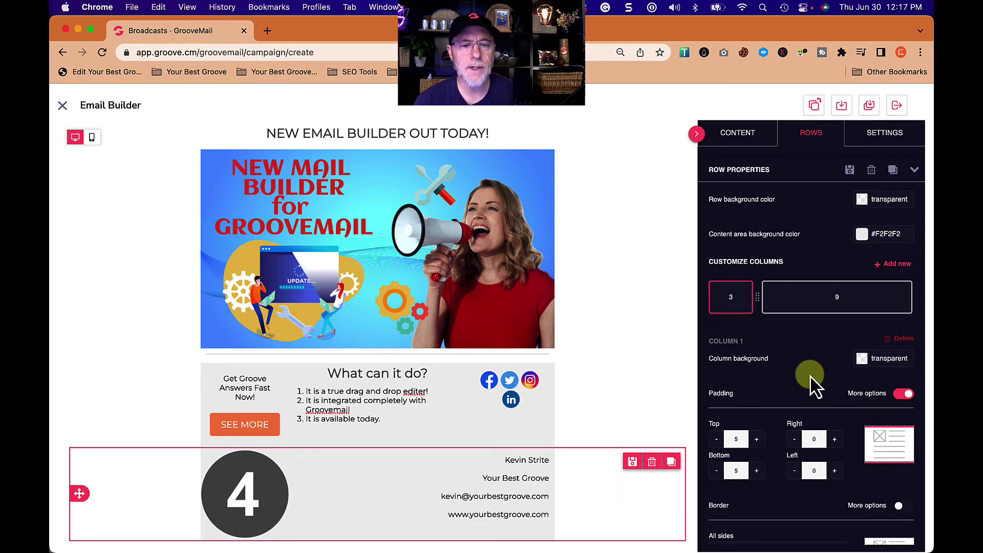
left_click(862, 359)
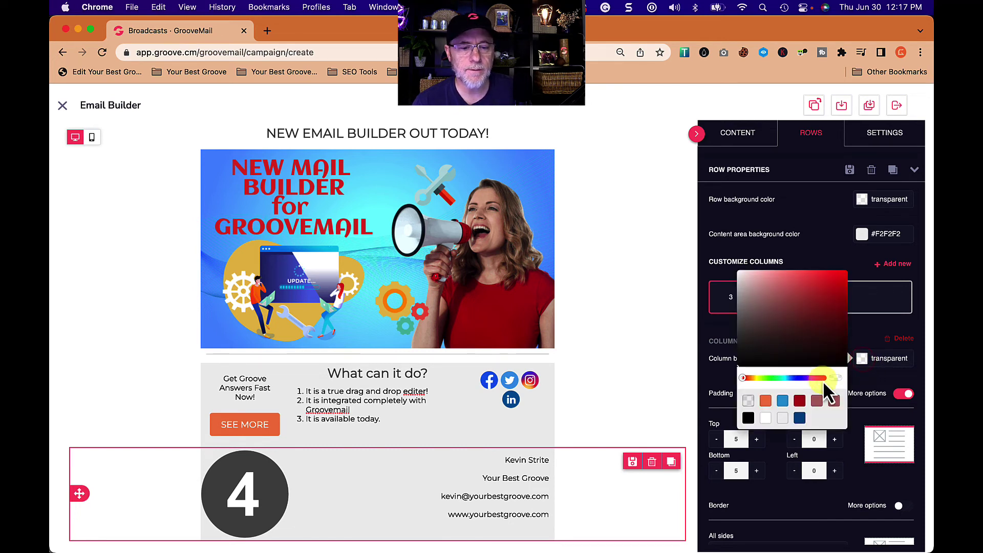
left_click(766, 399)
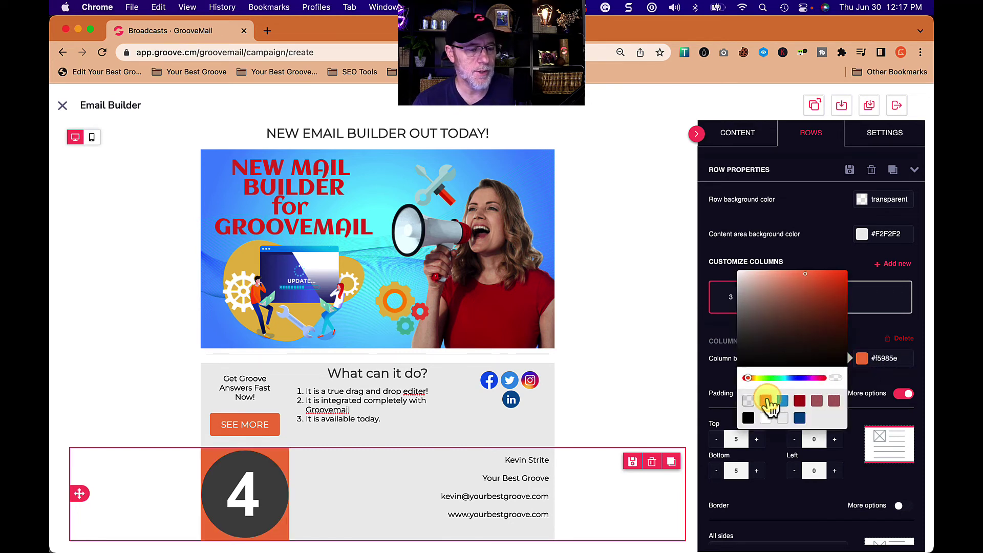
left_click(848, 489)
- Set the orange column's top, right, bottom and left padding to 15
left_click(834, 439)
left_click(834, 439)
left_click(834, 438)
left_click(835, 470)
left_click(834, 471)
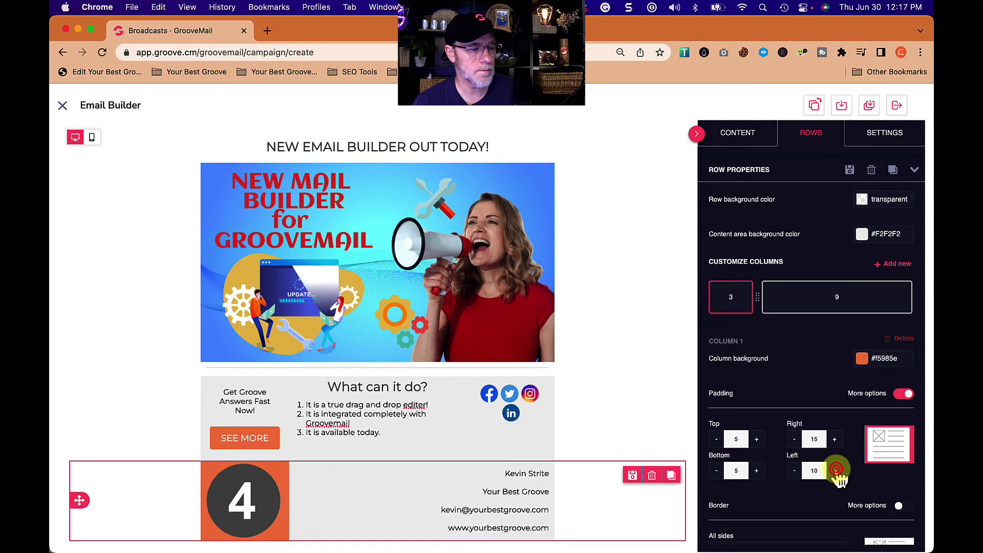
left_click(835, 470)
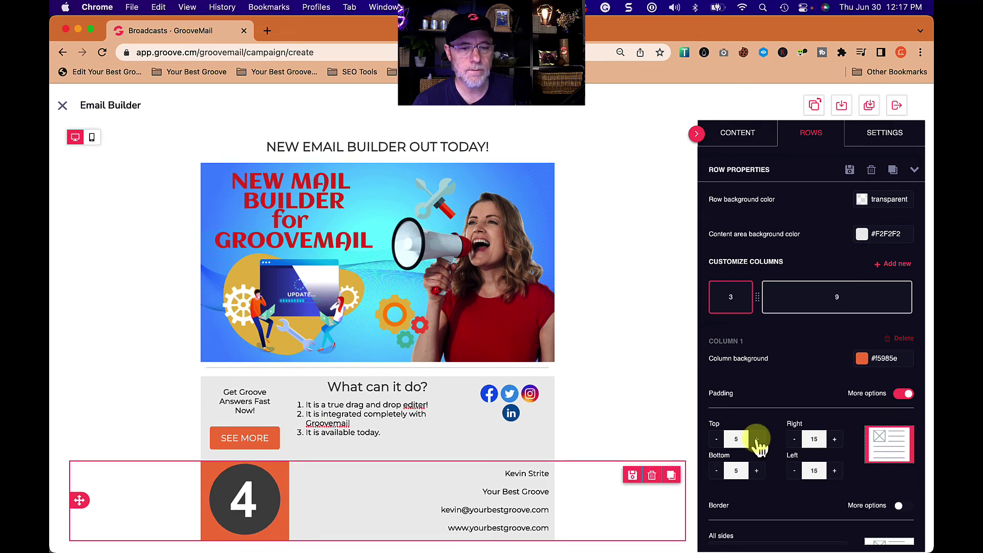
left_click(757, 438)
left_click(757, 438)
left_click(757, 471)
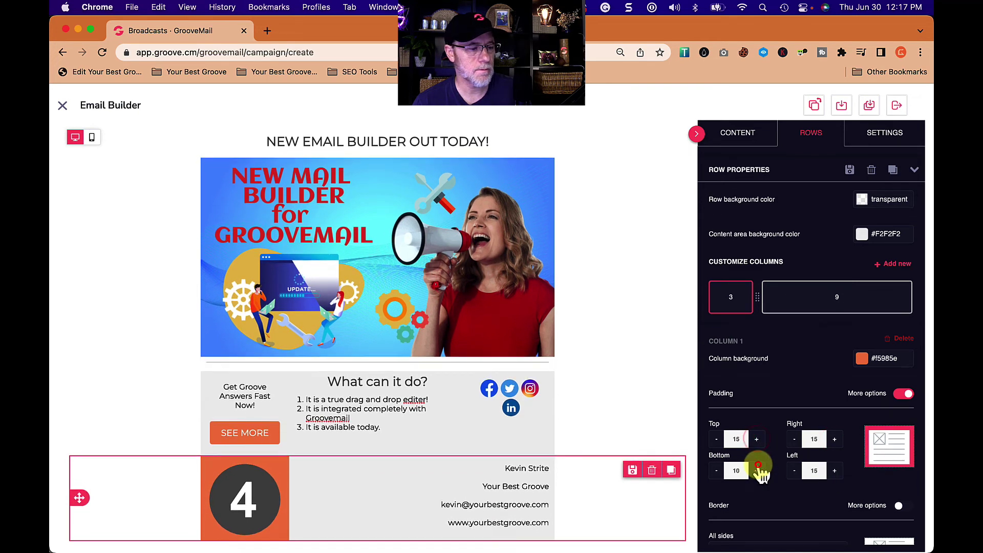
left_click(757, 470)
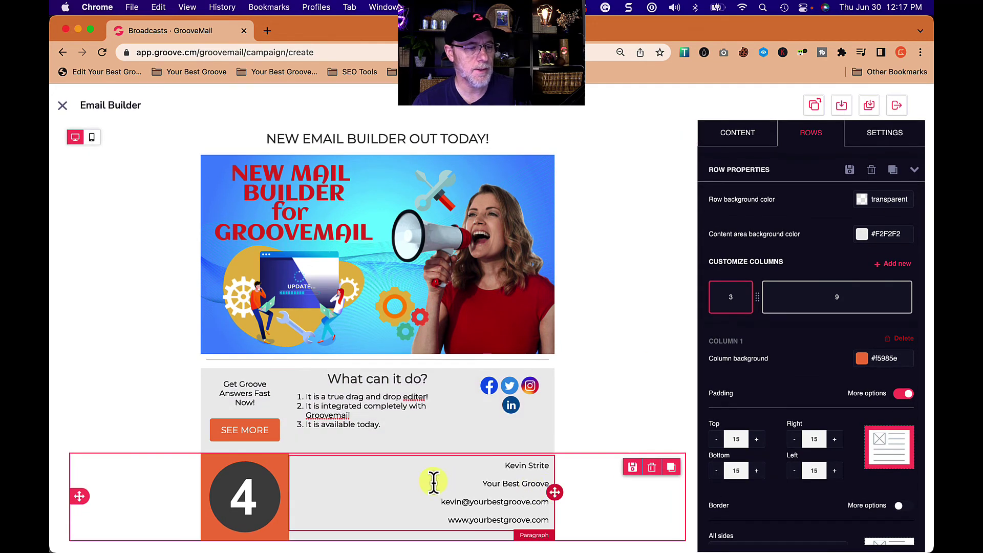
- Add a Paragraph block directly below the promo image
scroll(620, 394, "up", 3)
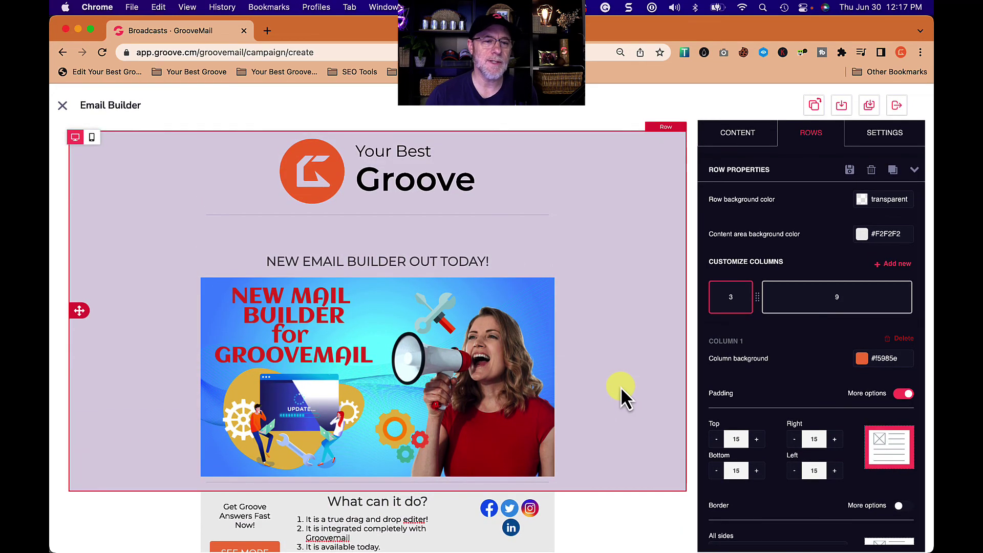
scroll(621, 394, "down", 3)
scroll(621, 394, "up", 1)
scroll(621, 386, "up", 2)
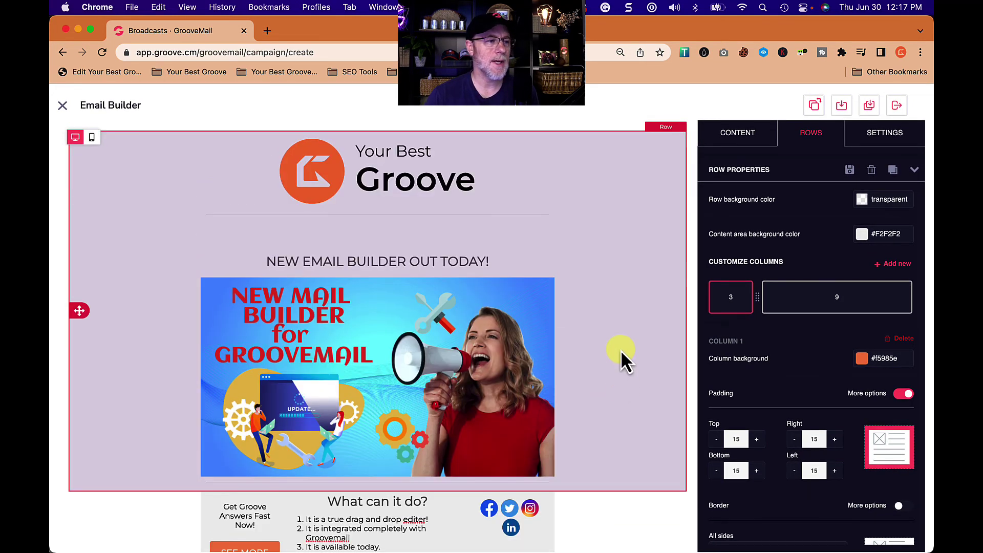
scroll(626, 348, "down", 2)
scroll(627, 348, "down", 1)
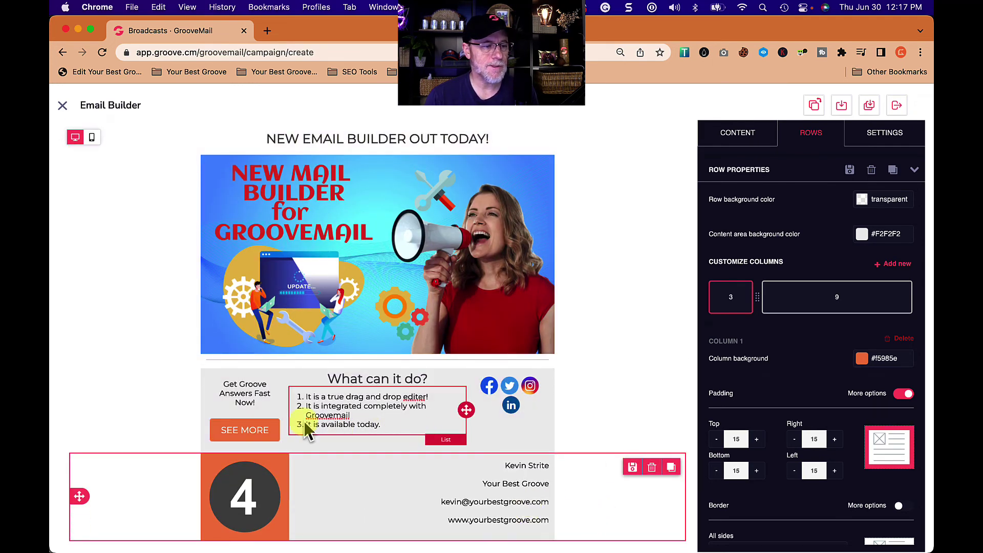
scroll(467, 458, "down", 1)
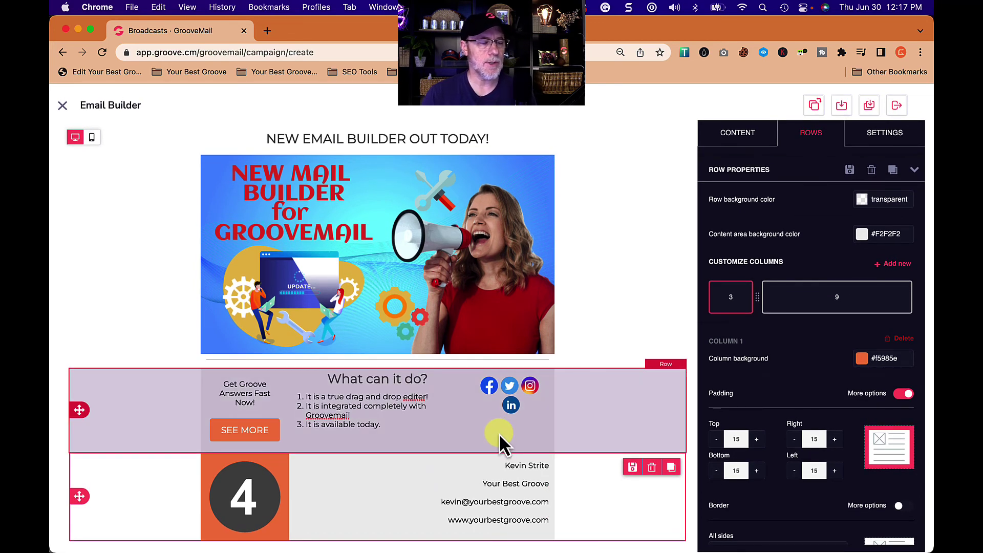
scroll(499, 441, "up", 3)
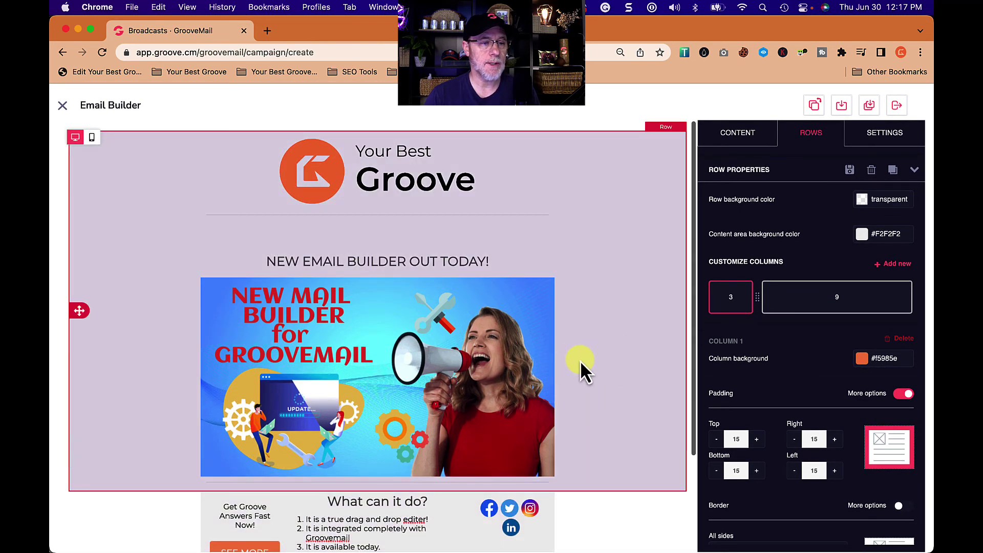
left_click(515, 379)
scroll(514, 380, "down", 1)
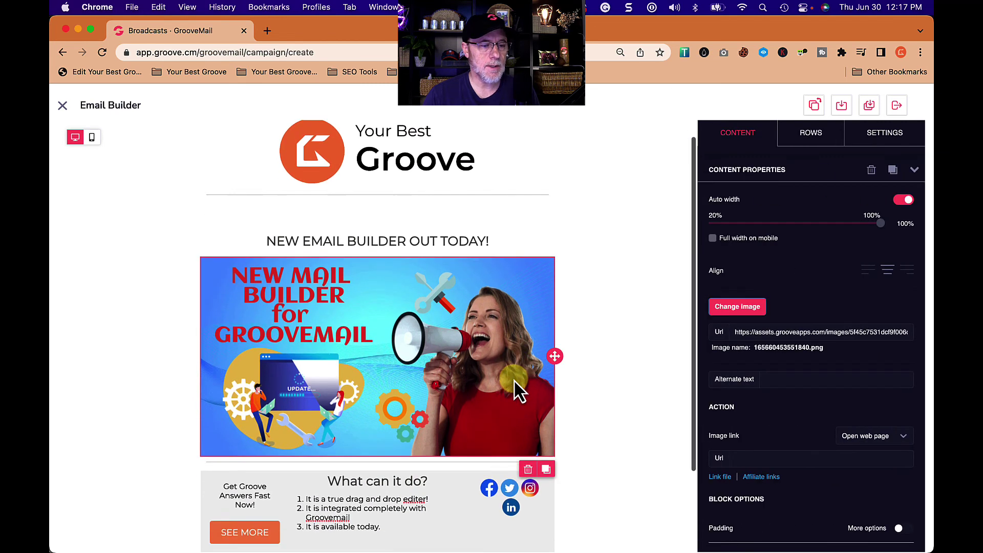
left_click(744, 135)
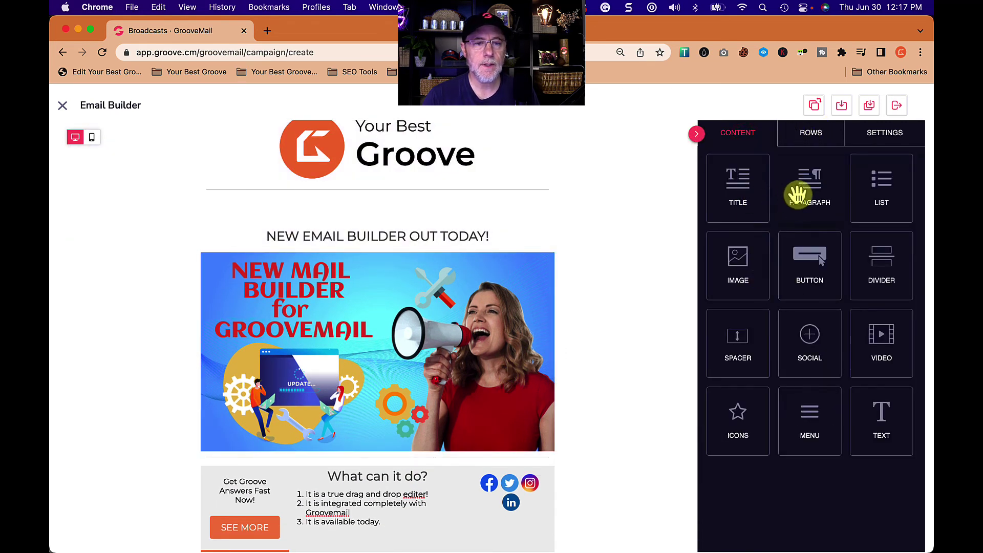
left_click_drag(808, 193, 418, 450)
- Replace the paragraph text with 'CREATE YOUR OWN THUMBNAILS AND GRAPHICS LIKE ABOVE' and centre it
left_click(388, 461)
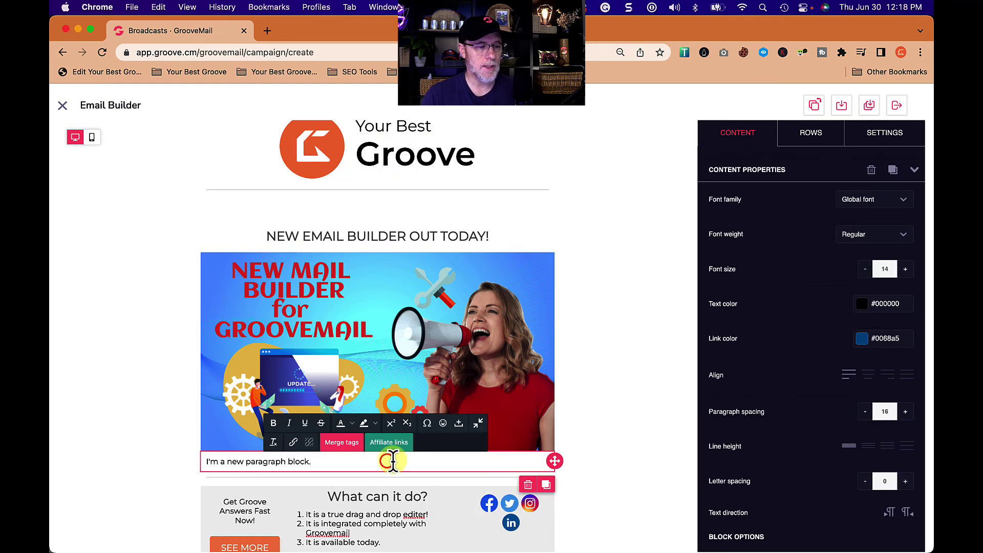
triple_click(394, 461)
type("CREATE YOUR OWN THUMBNAILS AND GRAPHICS LIKE ABOVE")
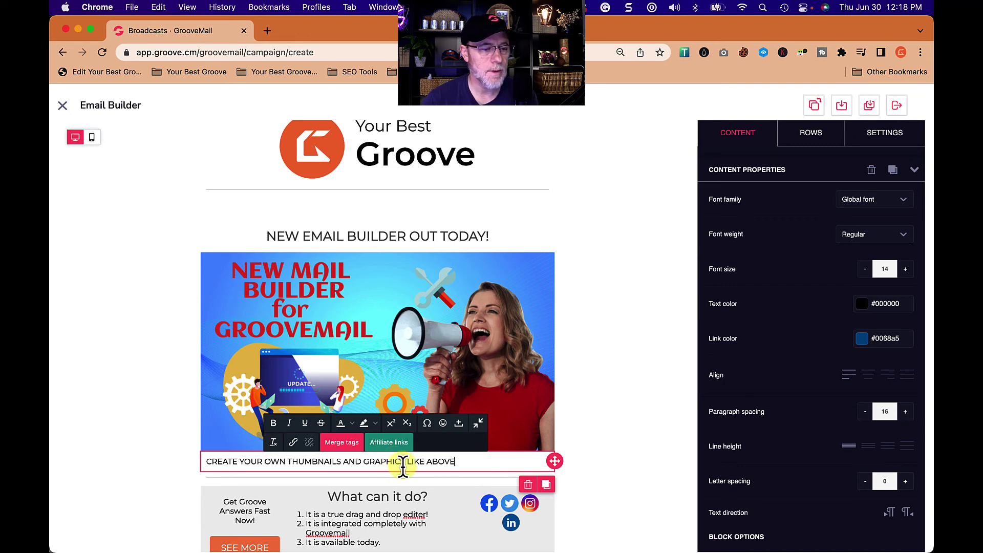
left_click(869, 377)
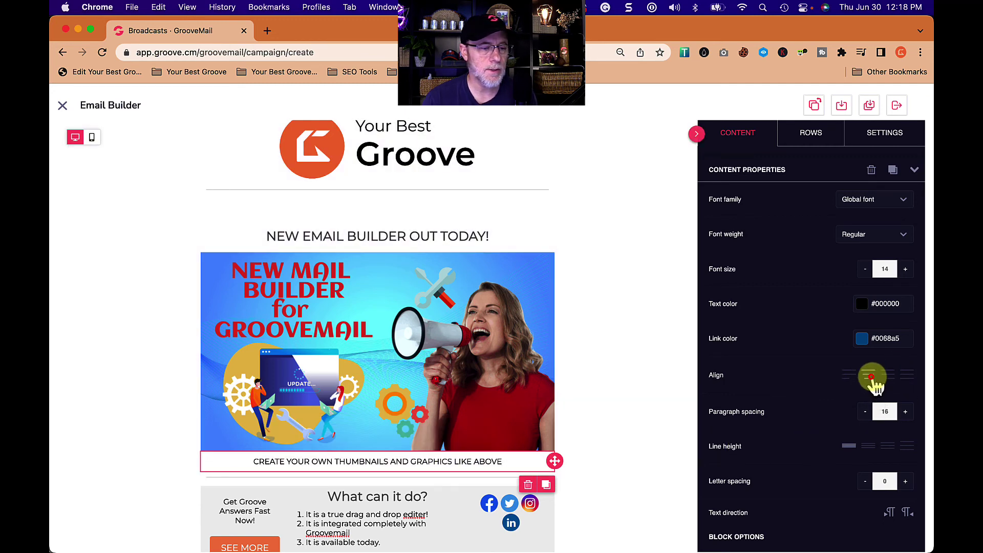
- Link the promo image to the ClickDesigns Product Index Page affiliate link
left_click(464, 423)
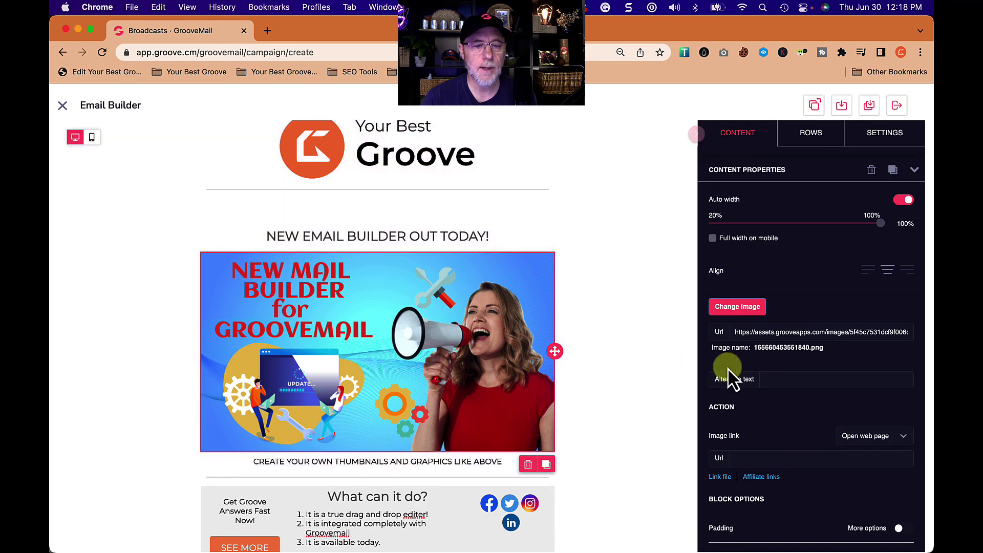
scroll(779, 427, "down", 2)
scroll(778, 427, "down", 1)
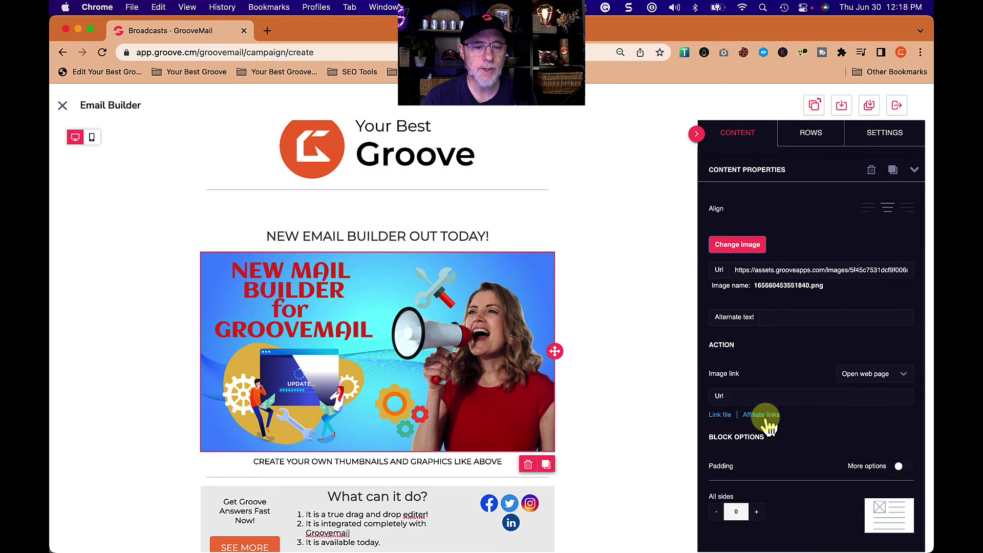
left_click(762, 416)
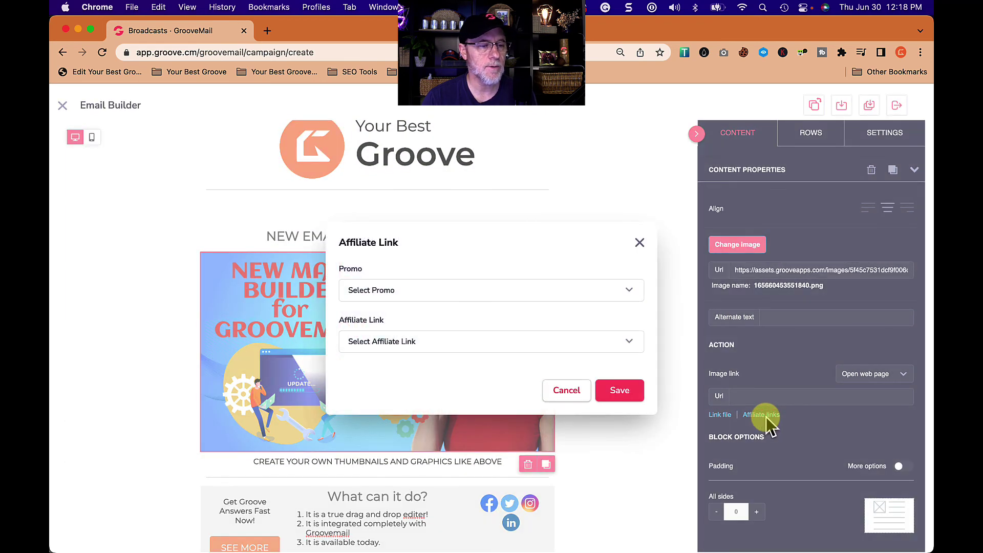
left_click(421, 295)
scroll(439, 337, "down", 5)
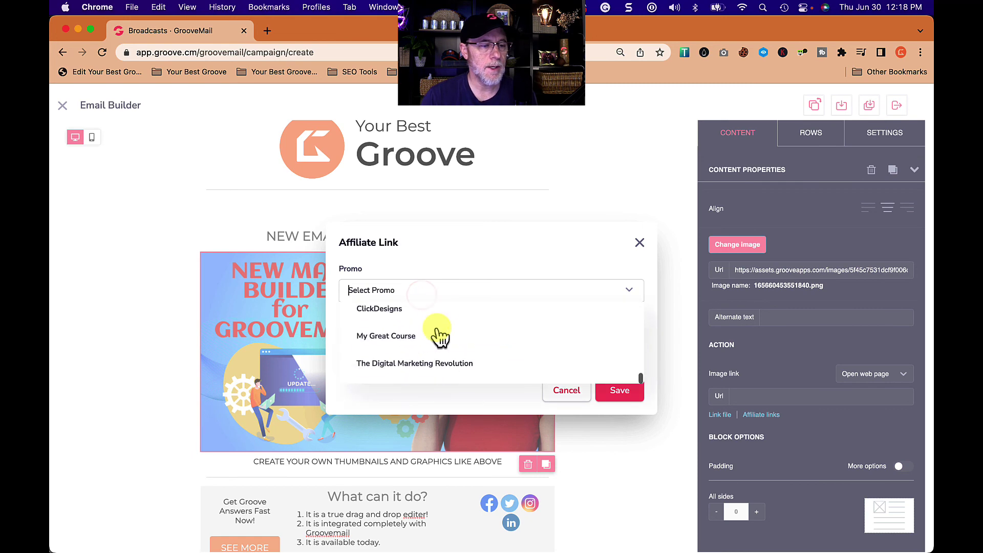
left_click(406, 310)
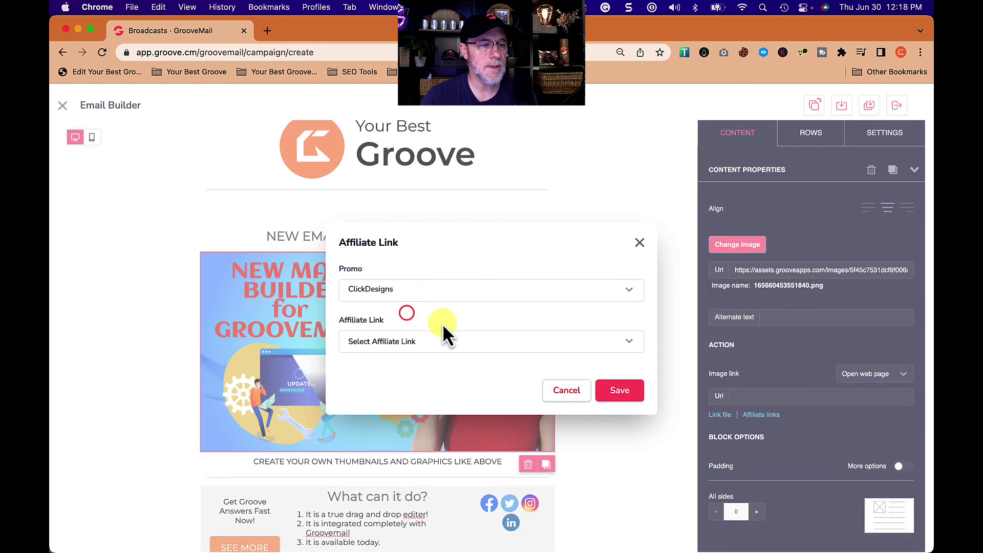
left_click(437, 340)
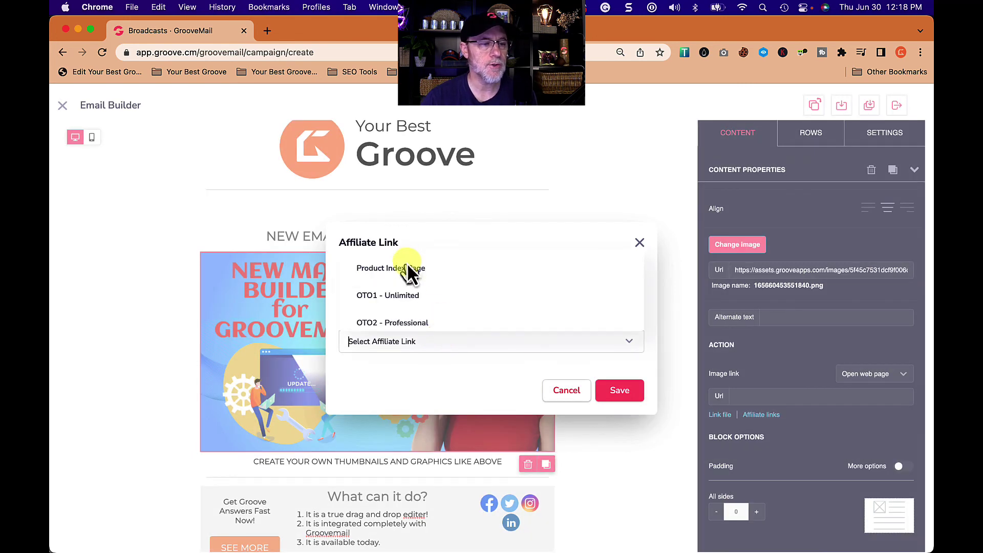
left_click(406, 266)
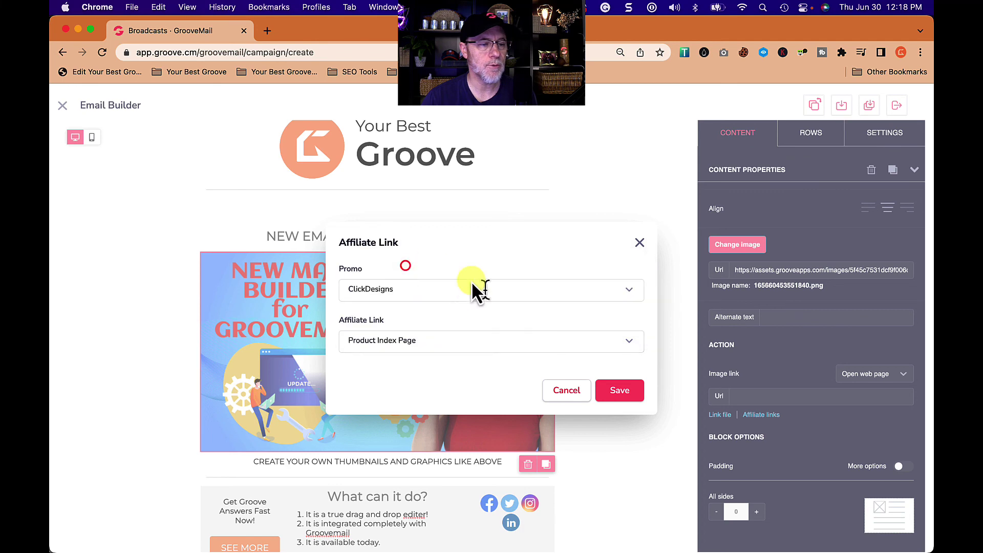
left_click(631, 394)
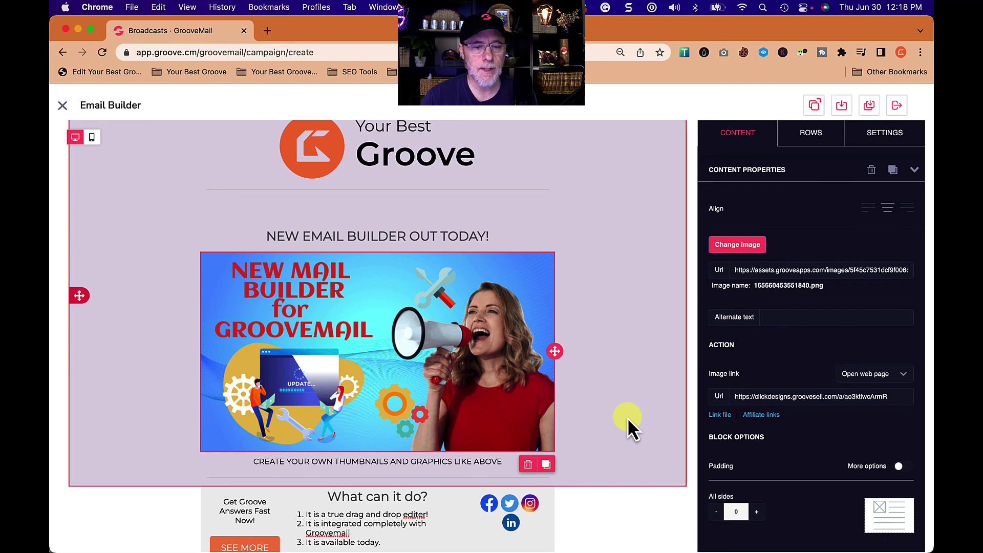
- Link the caption text to the same ClickDesigns Product Index Page affiliate link
left_click(467, 461)
triple_click(468, 460)
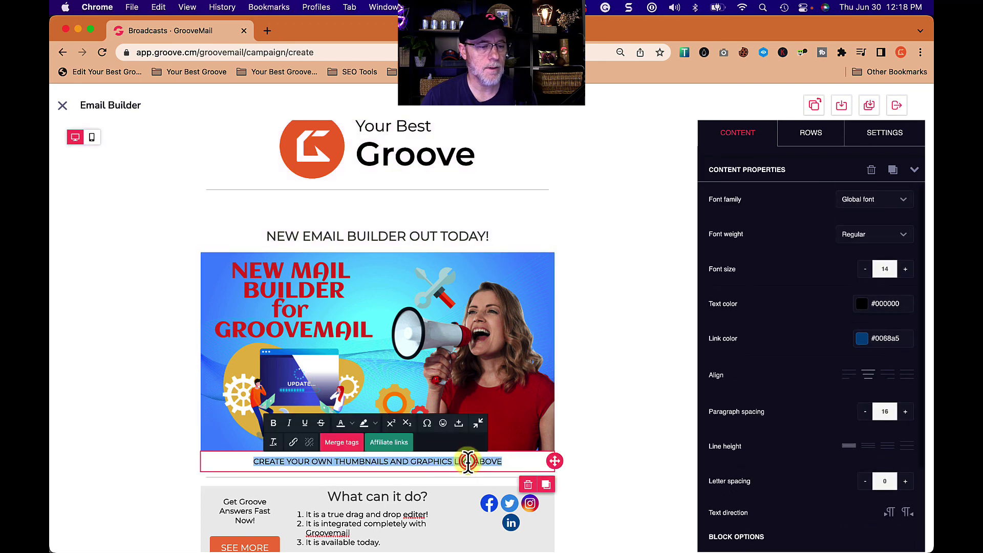
left_click(395, 445)
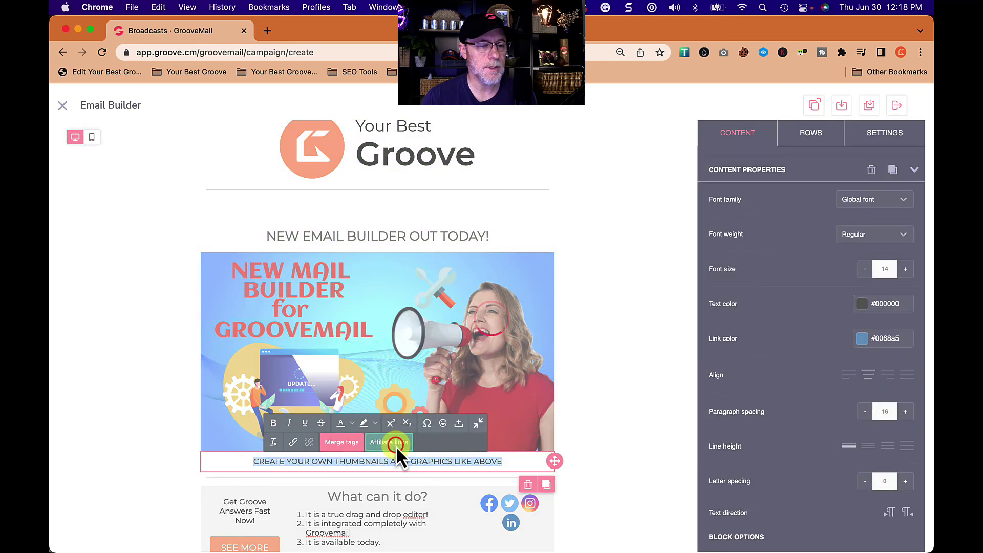
left_click(454, 292)
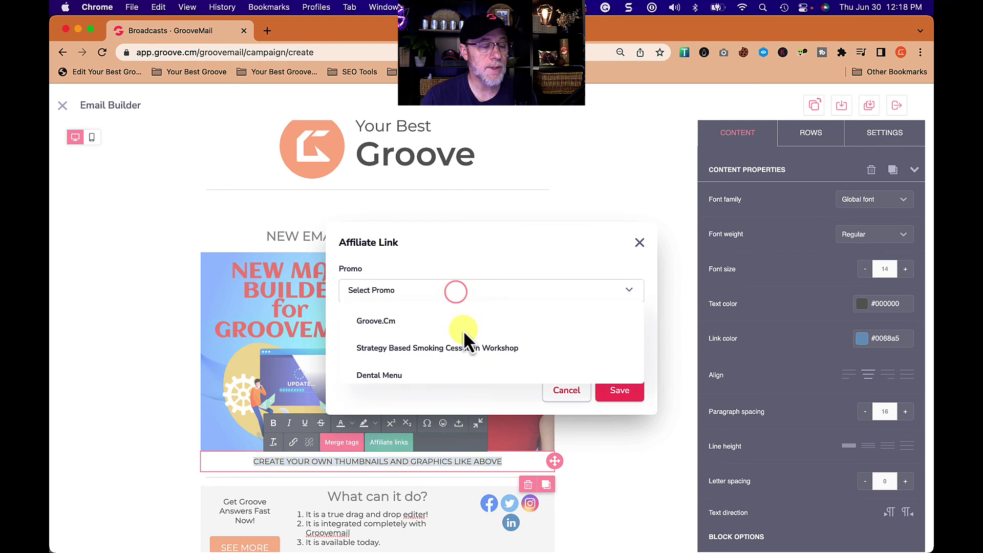
scroll(465, 339, "down", 3)
scroll(465, 338, "down", 3)
scroll(463, 336, "up", 1)
left_click(388, 344)
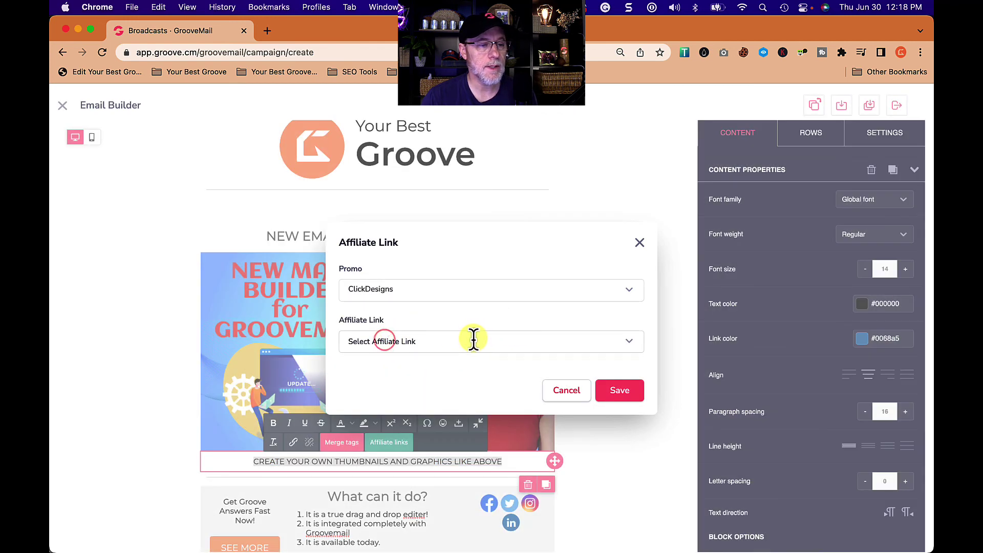
left_click(472, 339)
left_click(415, 268)
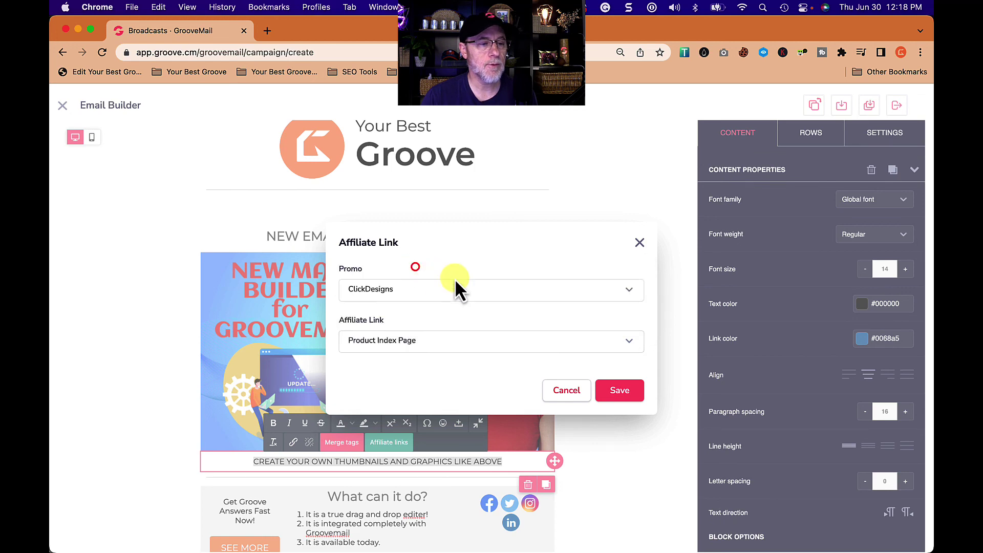
left_click(623, 390)
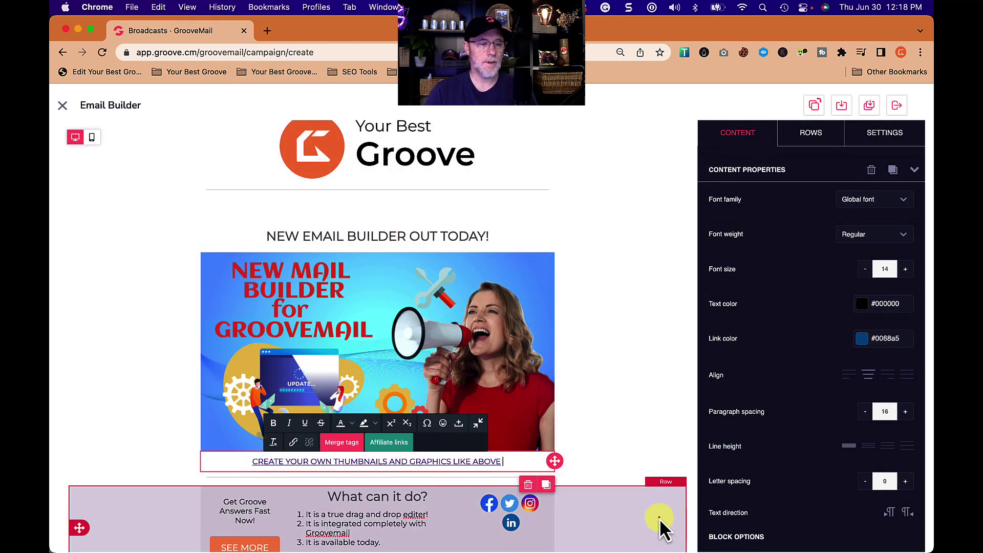
- Select the row holding the logo and promo image
left_click(659, 518)
scroll(646, 328, "up", 2)
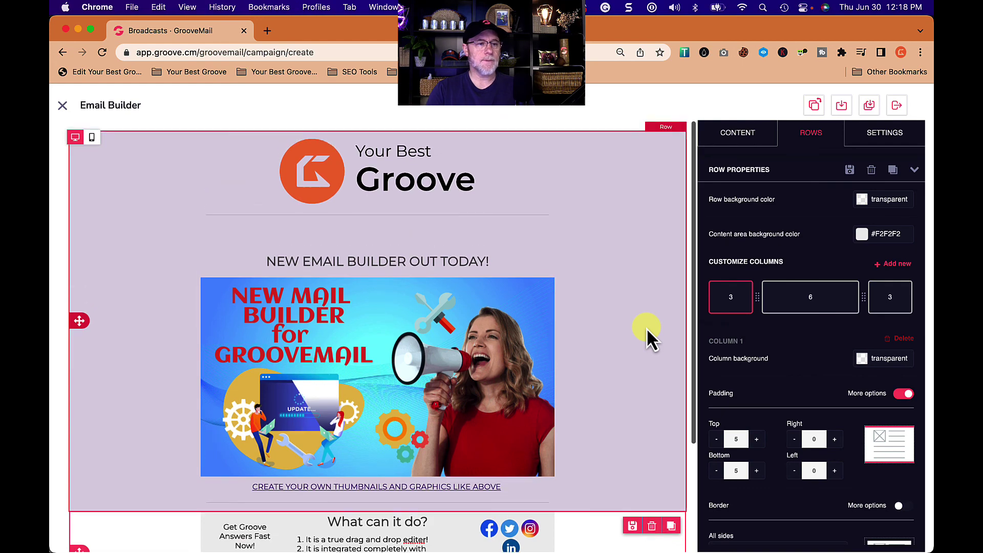
scroll(646, 327, "down", 3)
scroll(646, 328, "up", 3)
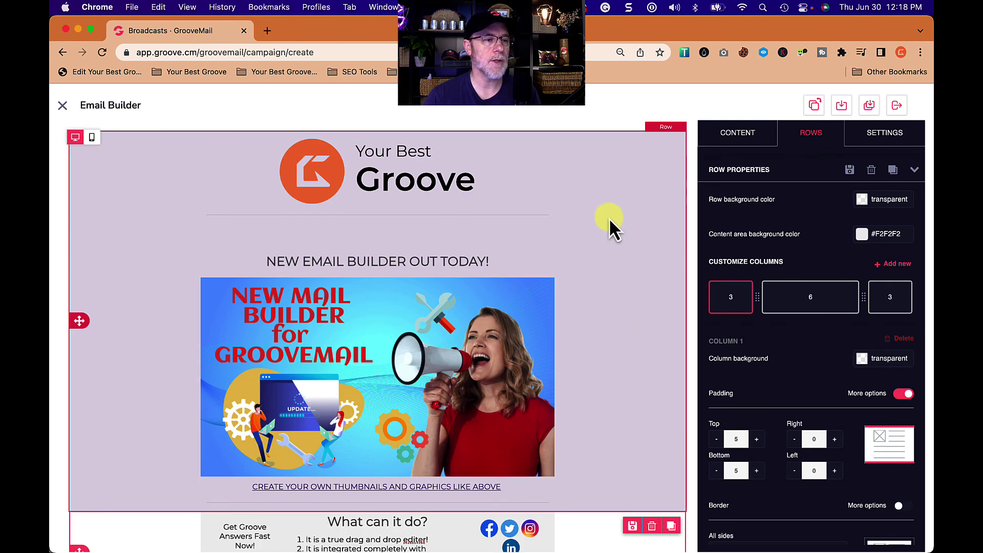